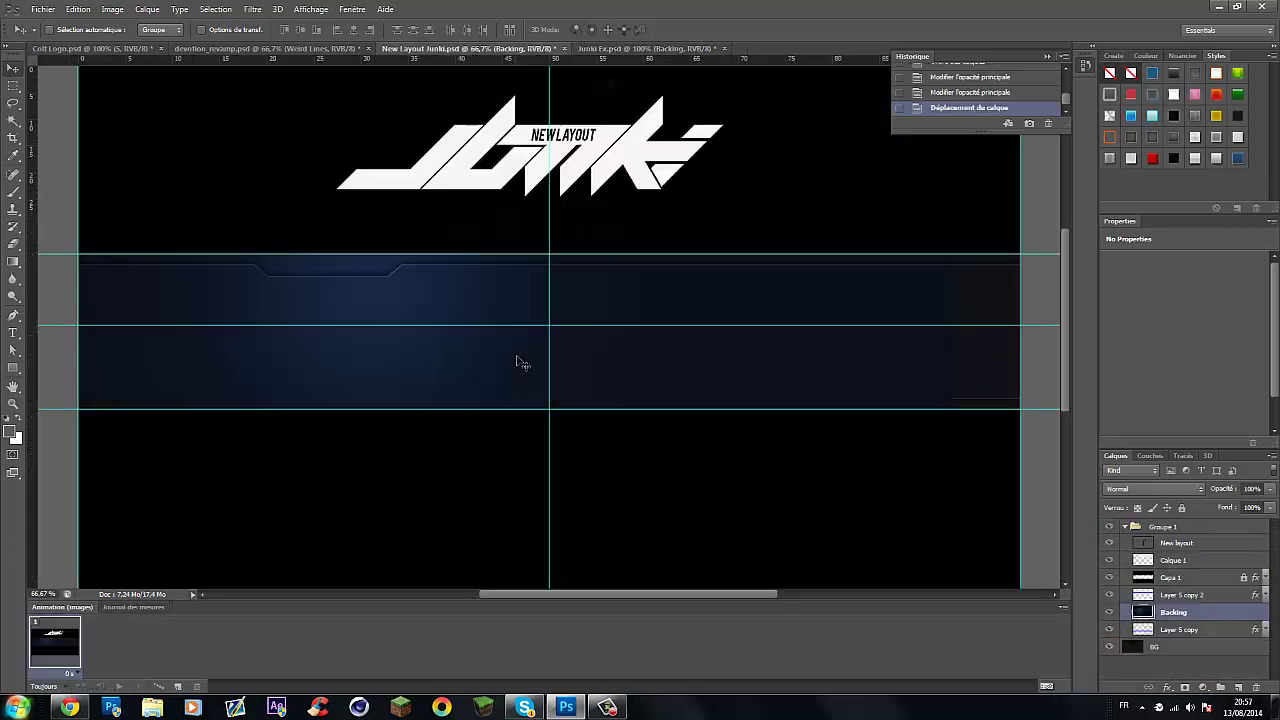
Centre the Backing layer's glow on the vertical guide and place the layer between Groupe 1 and BG.
left_click_drag(522, 363, 686, 363)
left_click_drag(1175, 629, 1182, 664)
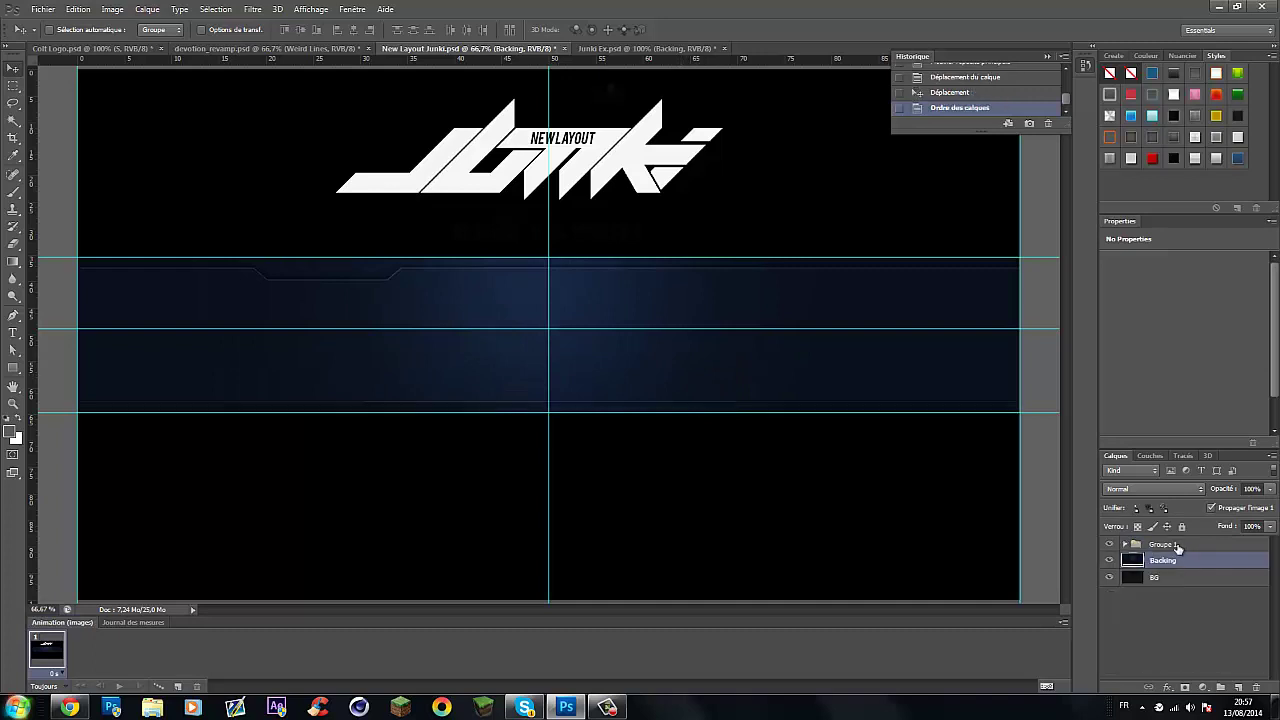
Copy the Plexus (2) layer from Junki Ex.psd onto the banner in New Layout Junki.psd and set its opacity to 25%.
key("ctrl+Tab")
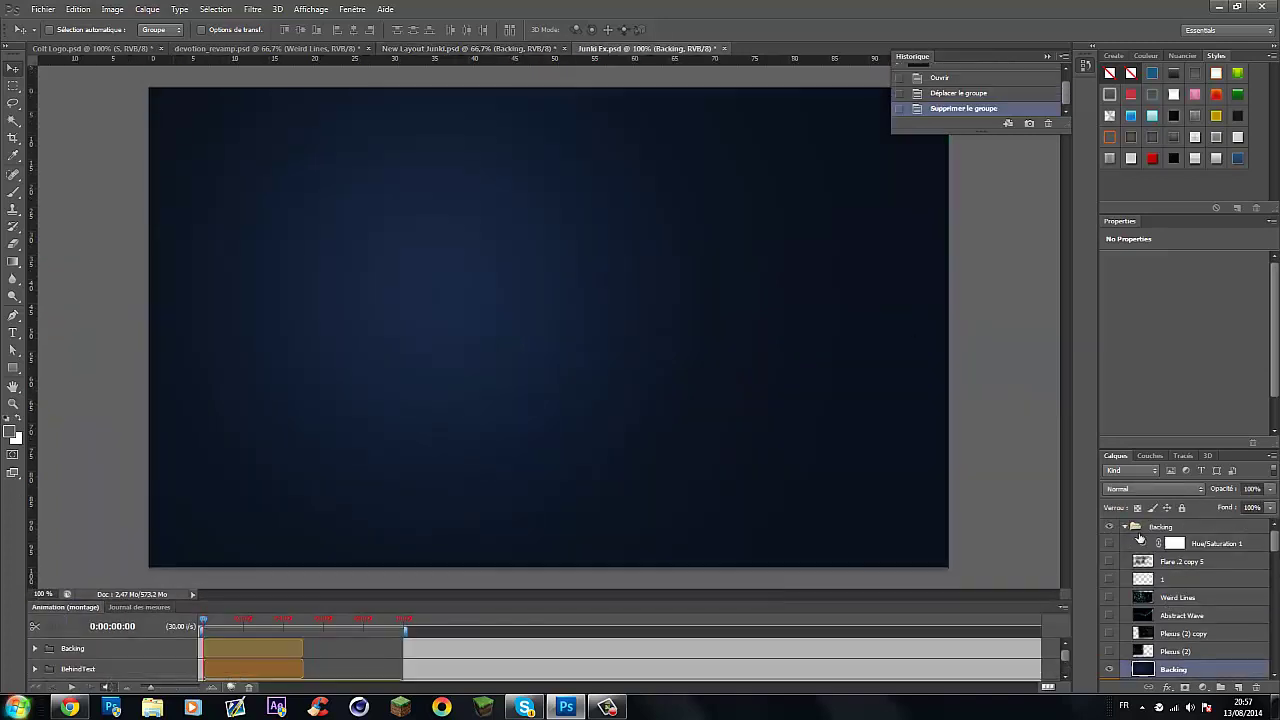
scroll(1126, 534, "up", 3)
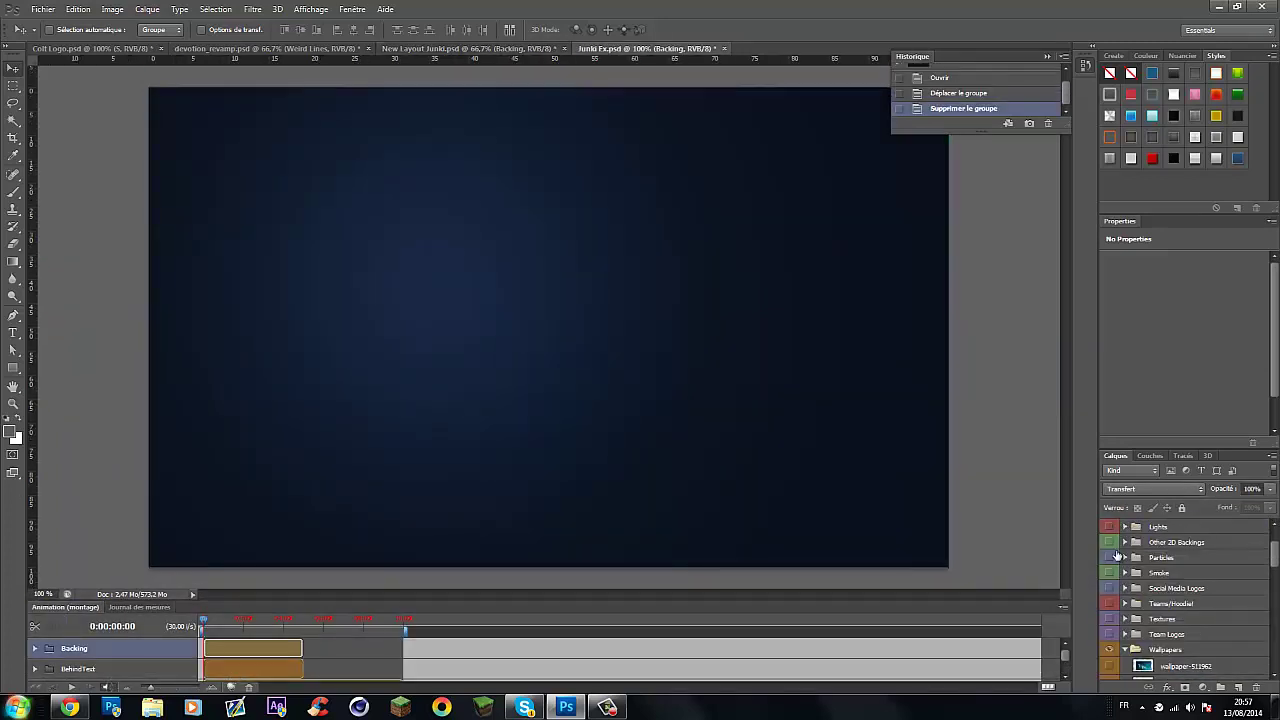
left_click(1125, 588)
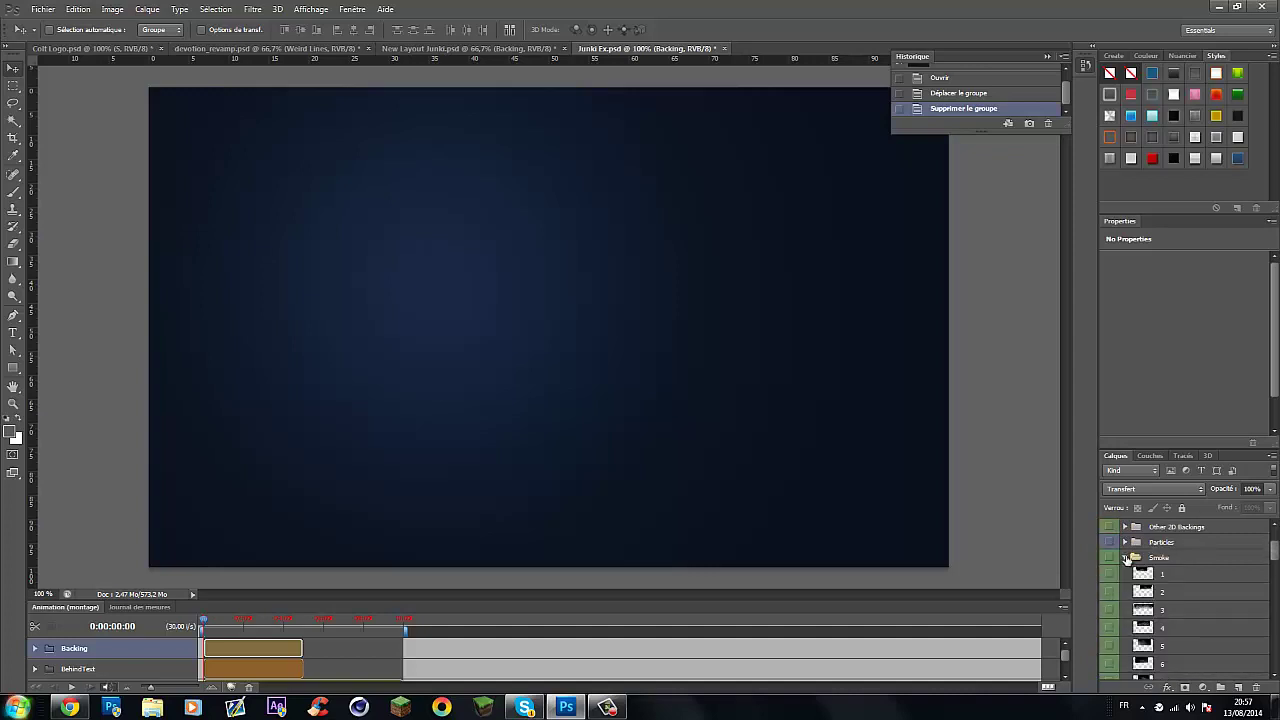
scroll(1169, 614, "up", 3)
left_click(1169, 607)
left_click(1108, 605)
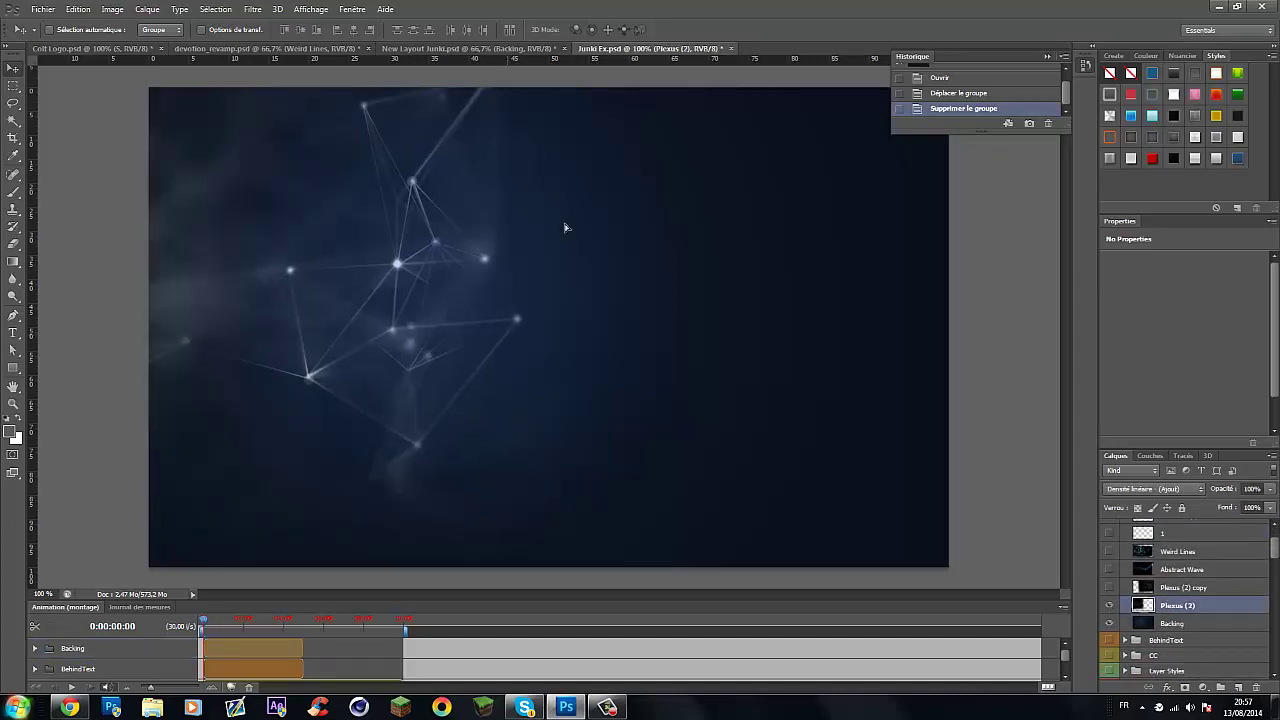
left_click_drag(566, 223, 300, 451)
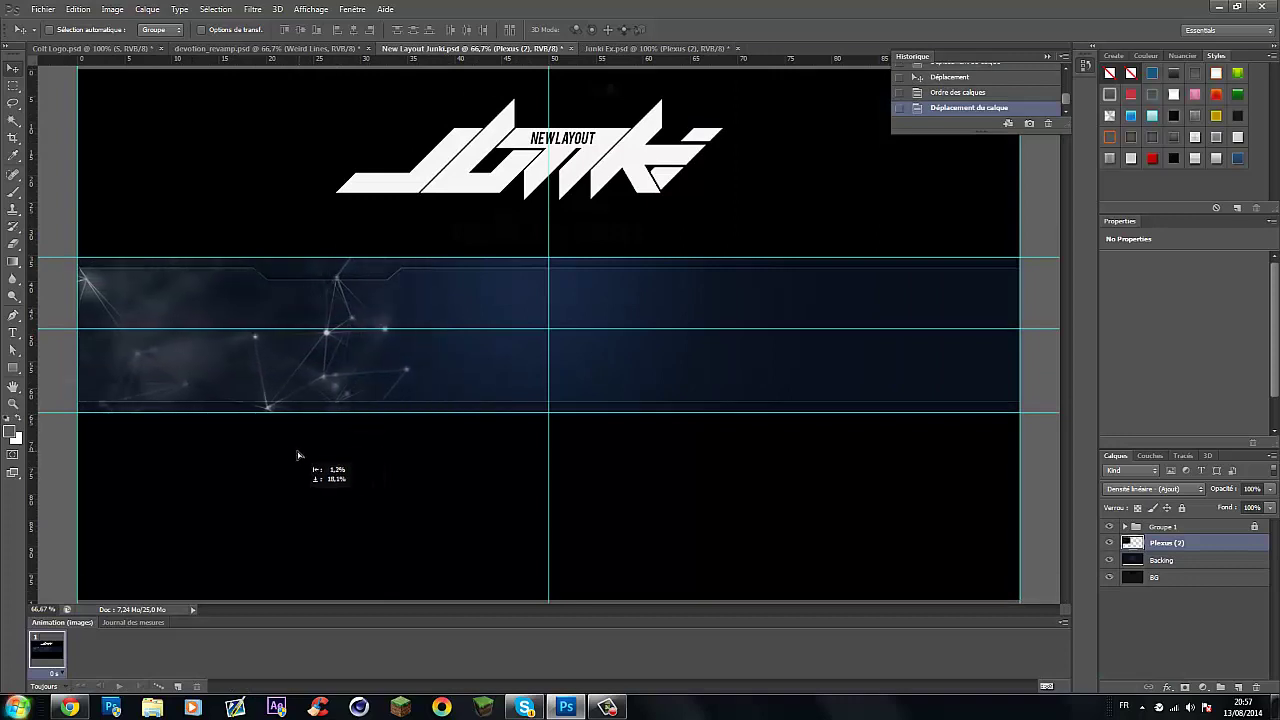
left_click_drag(1268, 489, 1216, 503)
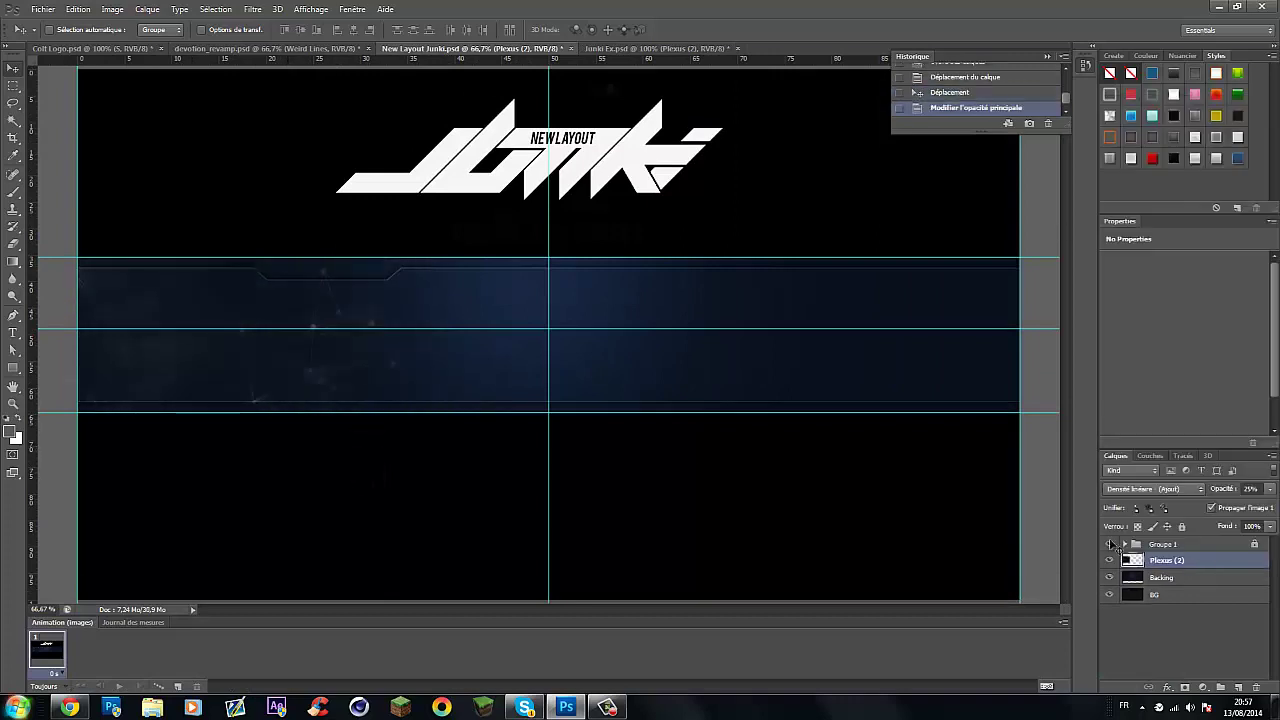
left_click_drag(578, 362, 400, 372)
Duplicate the Plexus (2) layer, flip the copy horizontally and move it over the right half of the banner.
right_click(1166, 560)
left_click(1150, 140)
left_click(751, 214)
left_click(91, 10)
left_click(370, 440)
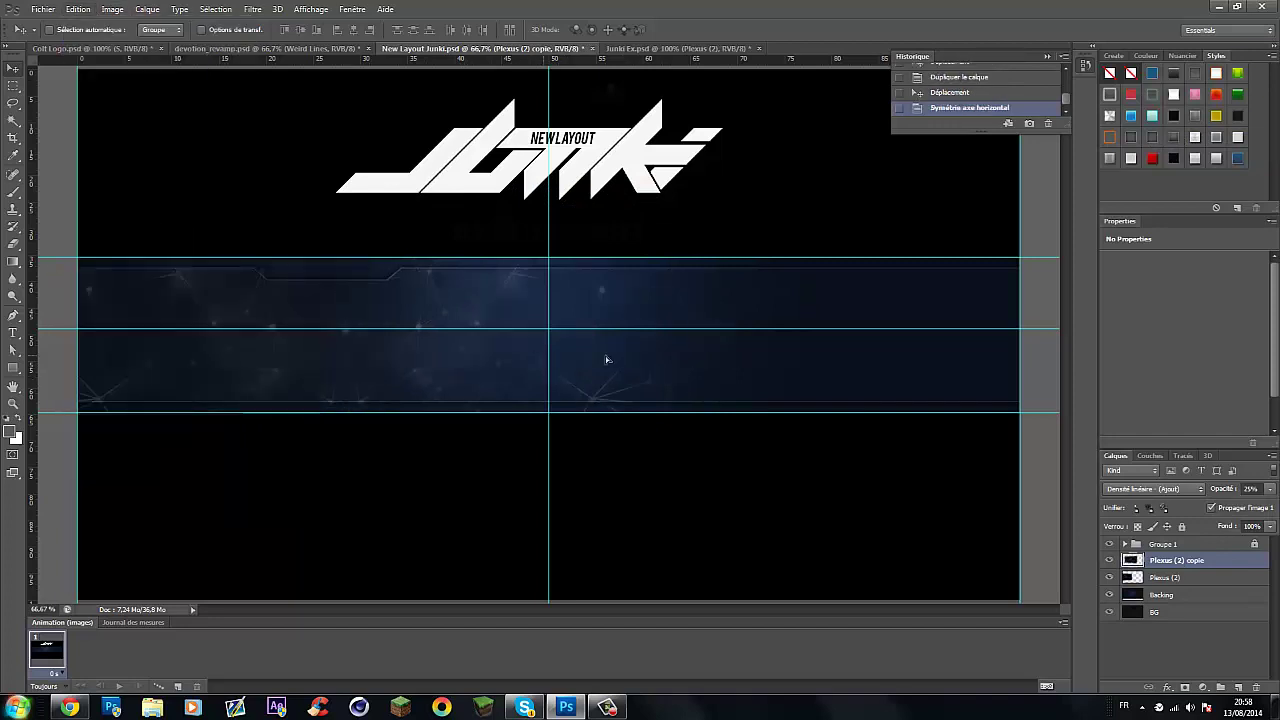
left_click_drag(606, 360, 955, 376)
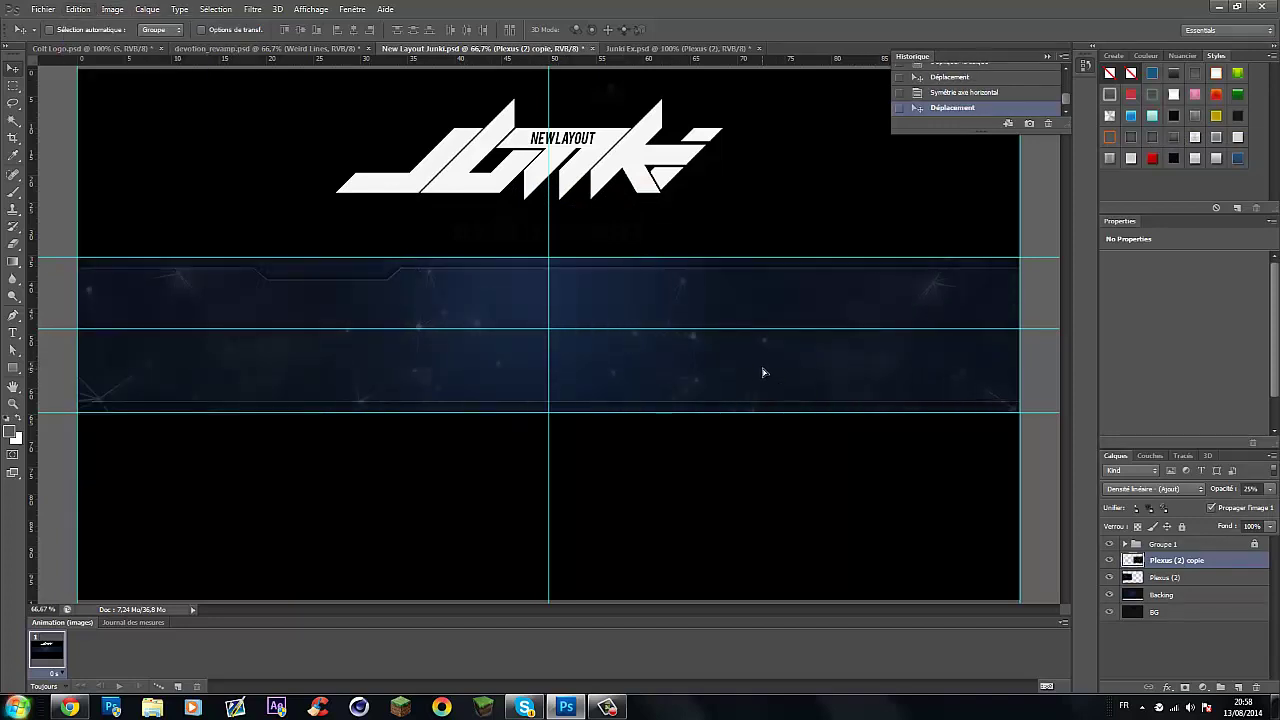
Copy the Abstract Wave layer from Junki Ex.psd onto the banner and lower its opacity.
left_click(661, 49)
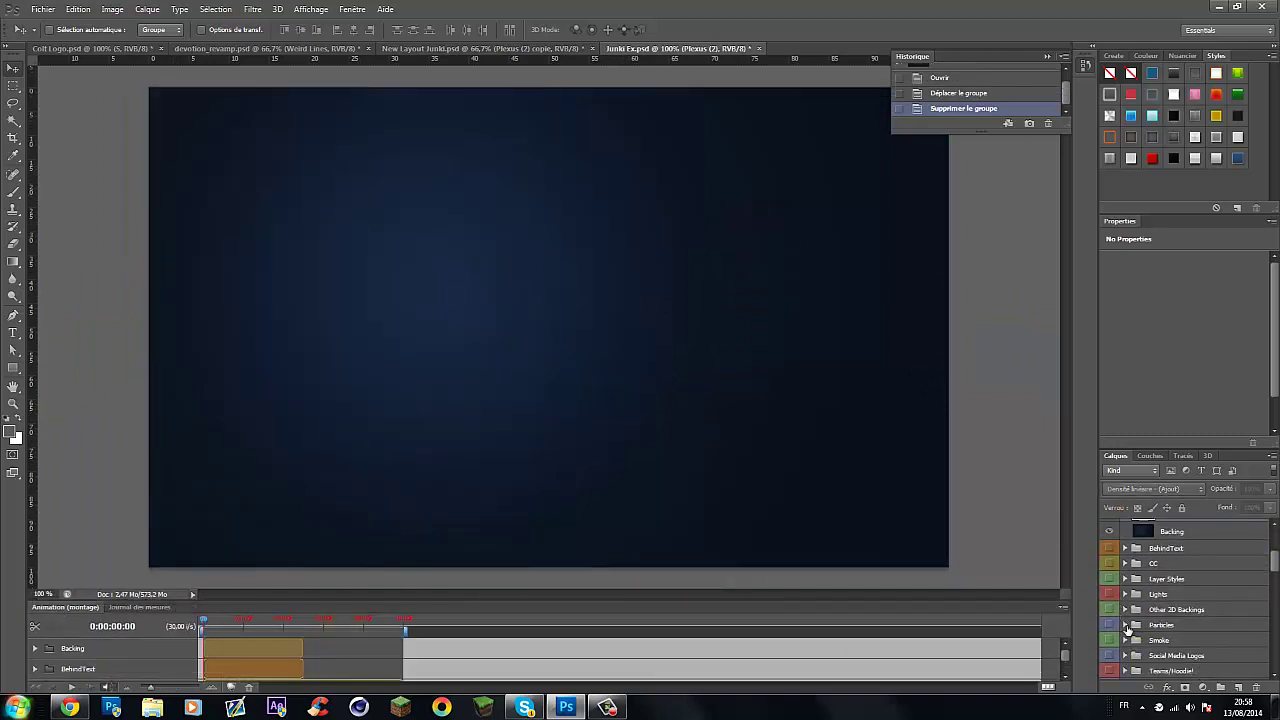
left_click(1125, 594)
scroll(1125, 600, "up", 1)
left_click(1111, 641)
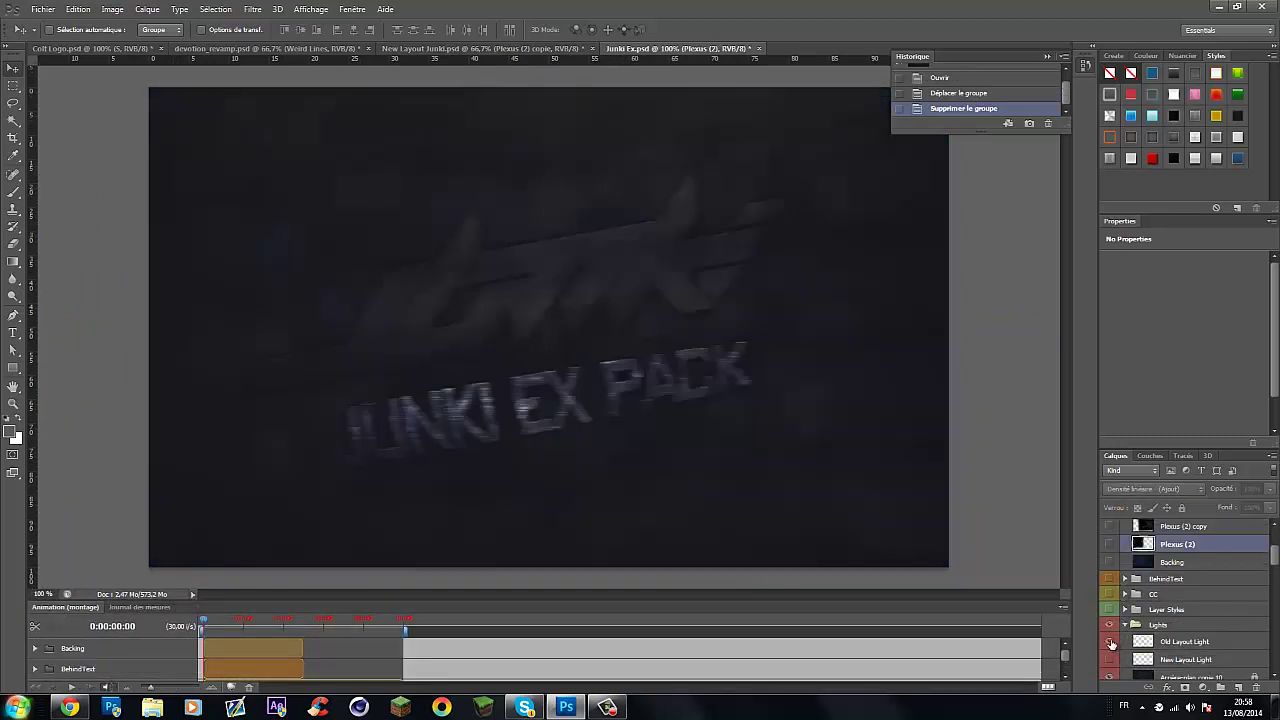
left_click_drag(470, 170, 577, 334)
left_click_drag(1236, 511, 1210, 507)
Copy the Weird Lines layer from Junki Ex.psd onto the banner and lower its opacity.
key("ctrl+Tab")
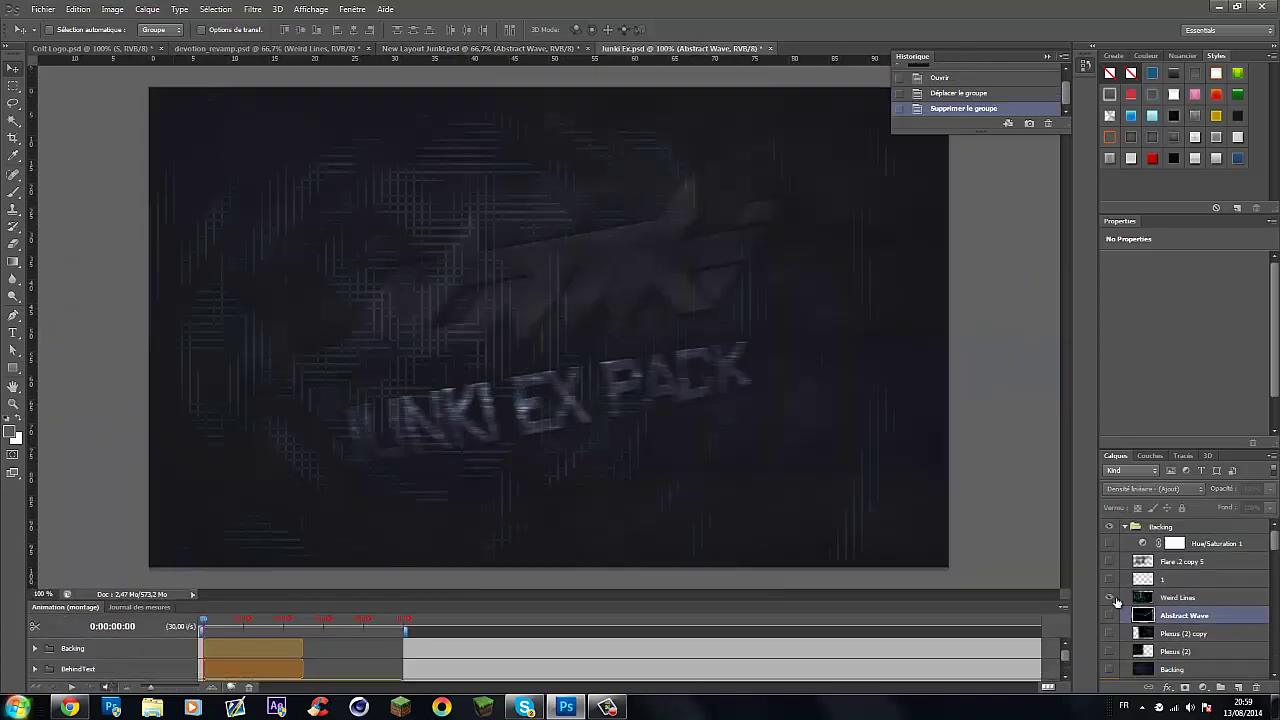
left_click(1178, 597)
left_click_drag(605, 290, 640, 400)
left_click(1270, 489)
left_click_drag(1204, 508, 1201, 502)
Copy layer 1 and the Hue/Saturation 1 adjustment layer from Junki Ex.psd into New Layout Junki.psd.
left_click(690, 48)
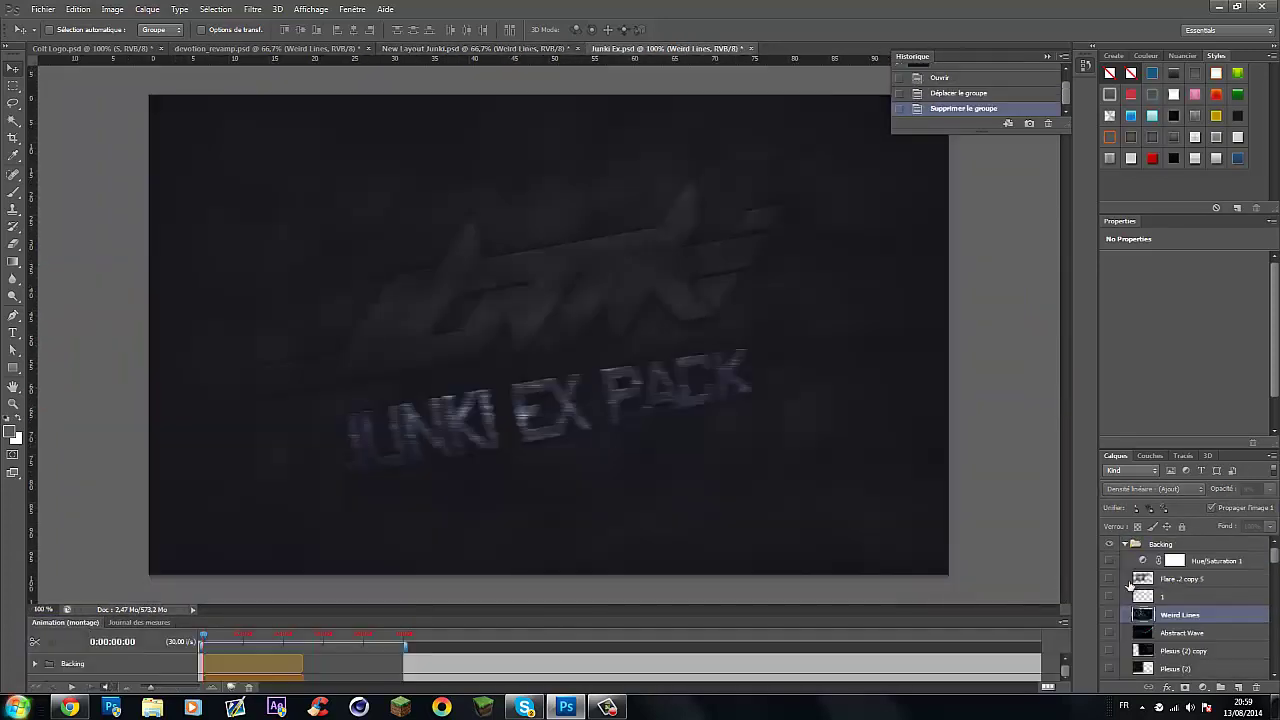
left_click_drag(599, 88, 570, 372)
left_click(581, 48)
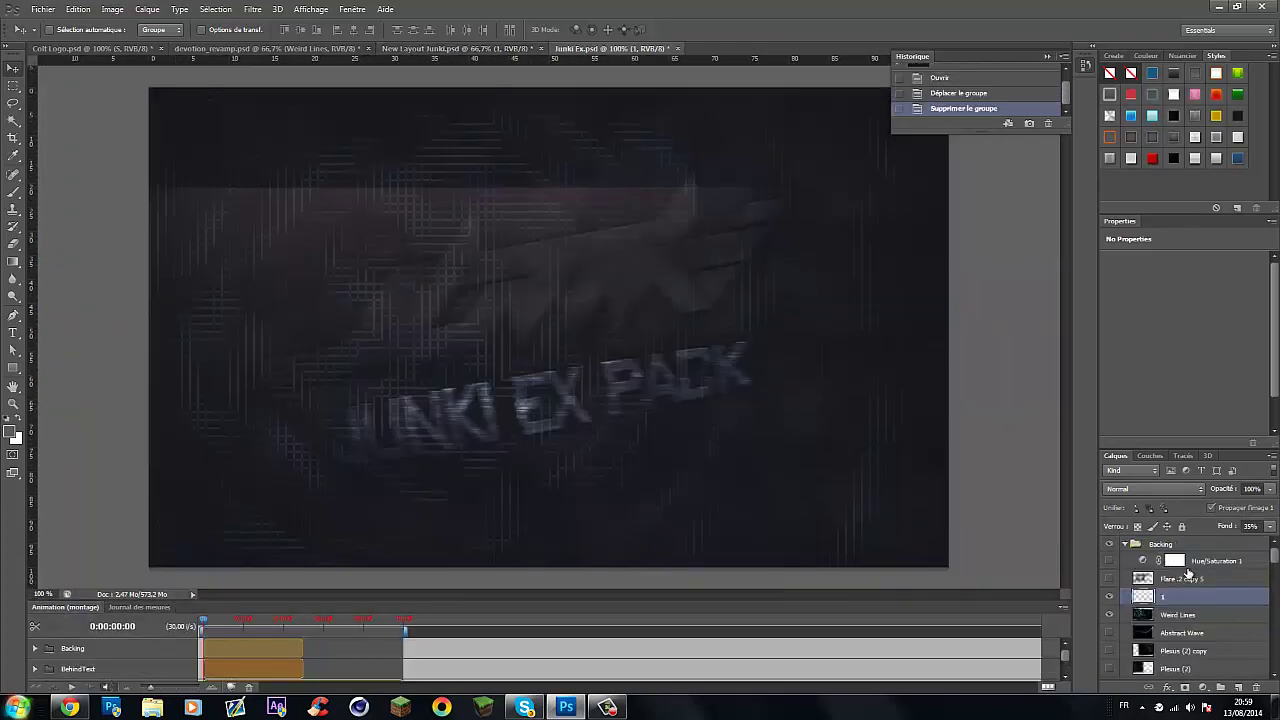
left_click_drag(1210, 540, 1015, 575)
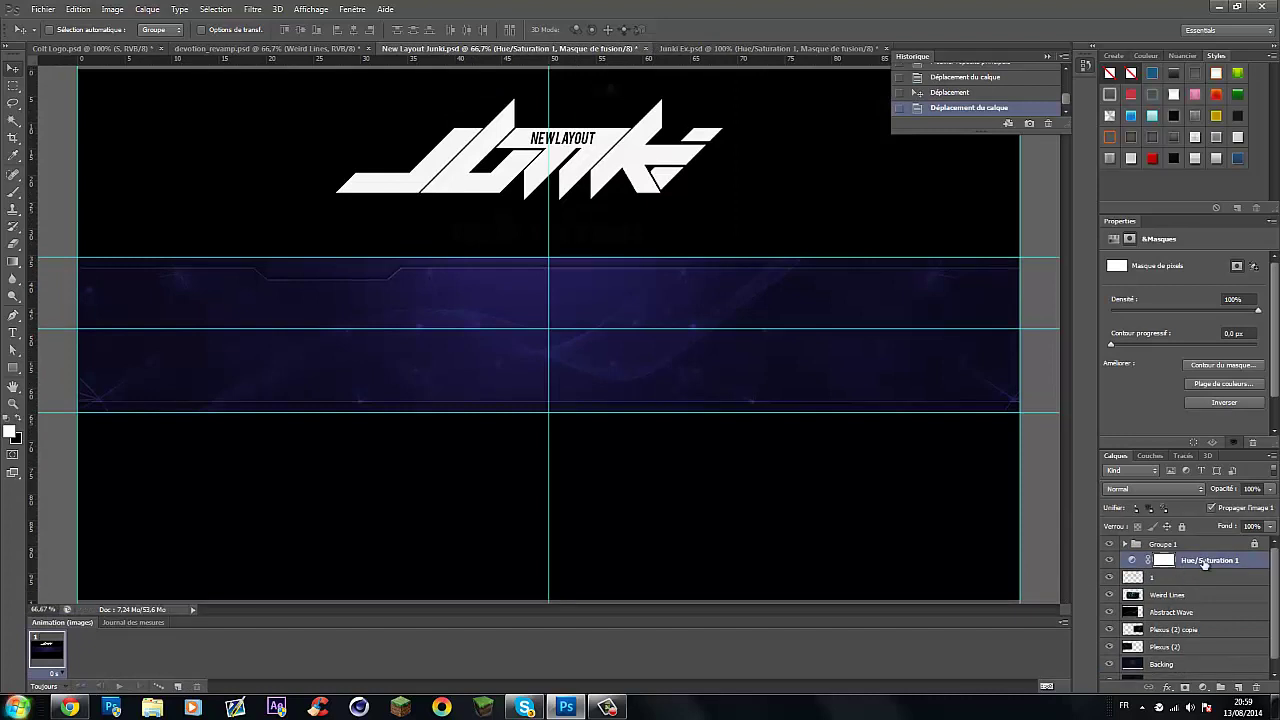
Set the Hue/Saturation 1 adjustment to hue 246 and saturation 57.
left_click(1208, 562)
mouse_move(1214, 345)
left_mouse_down()
mouse_move(1180, 357)
mouse_move(1191, 338)
left_mouse_up()
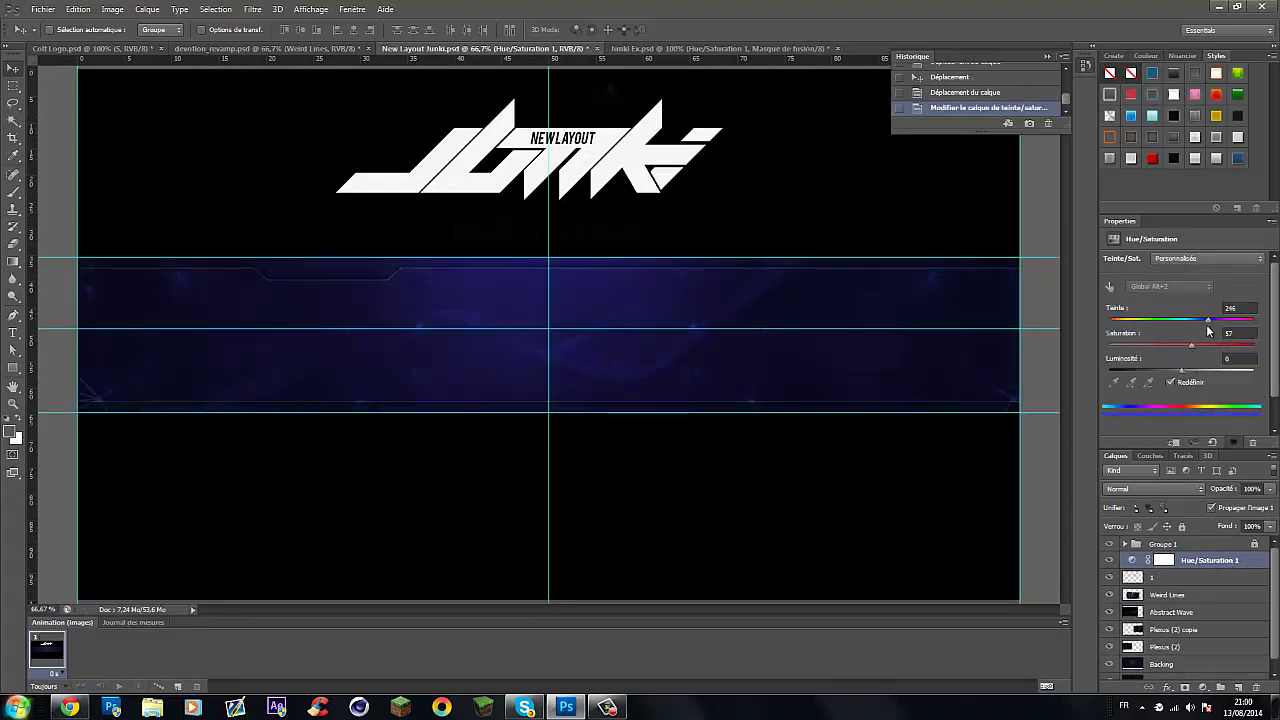
Add the text DESIGNED BY JUNKI on the left part of the banner.
left_click(12, 332)
left_click(318, 312)
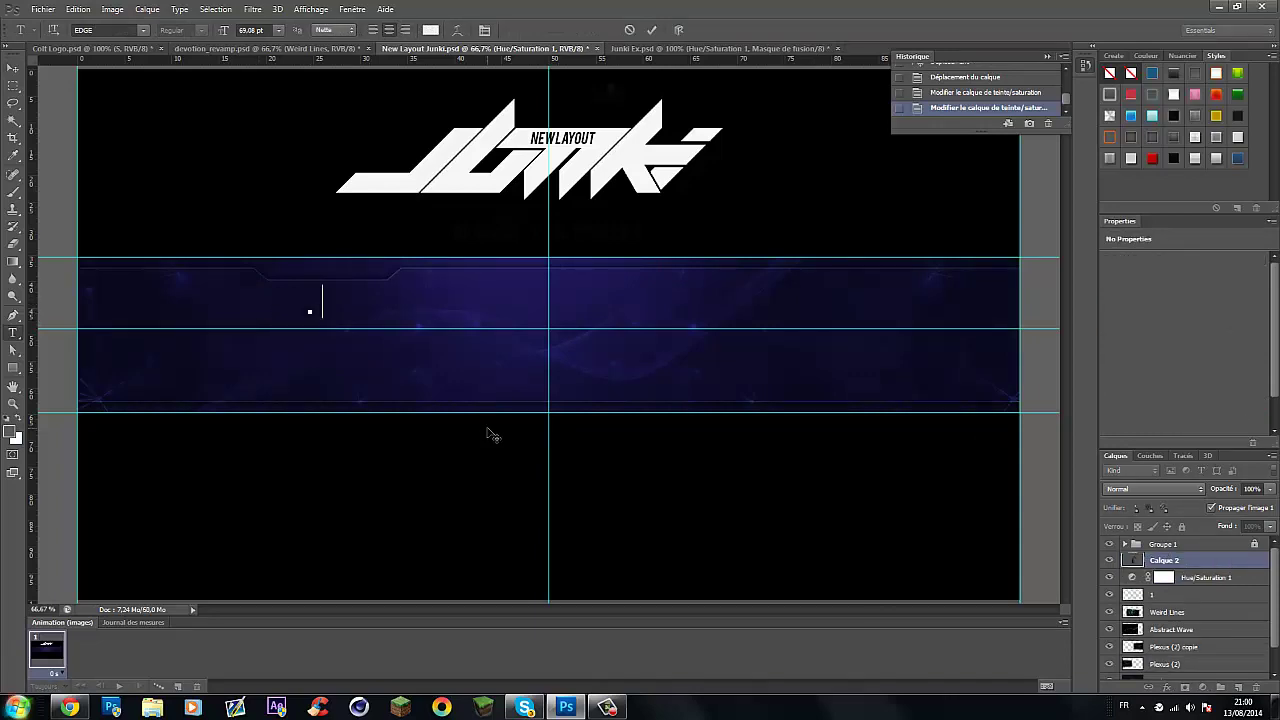
type("DESIGNED BY JUNKI")
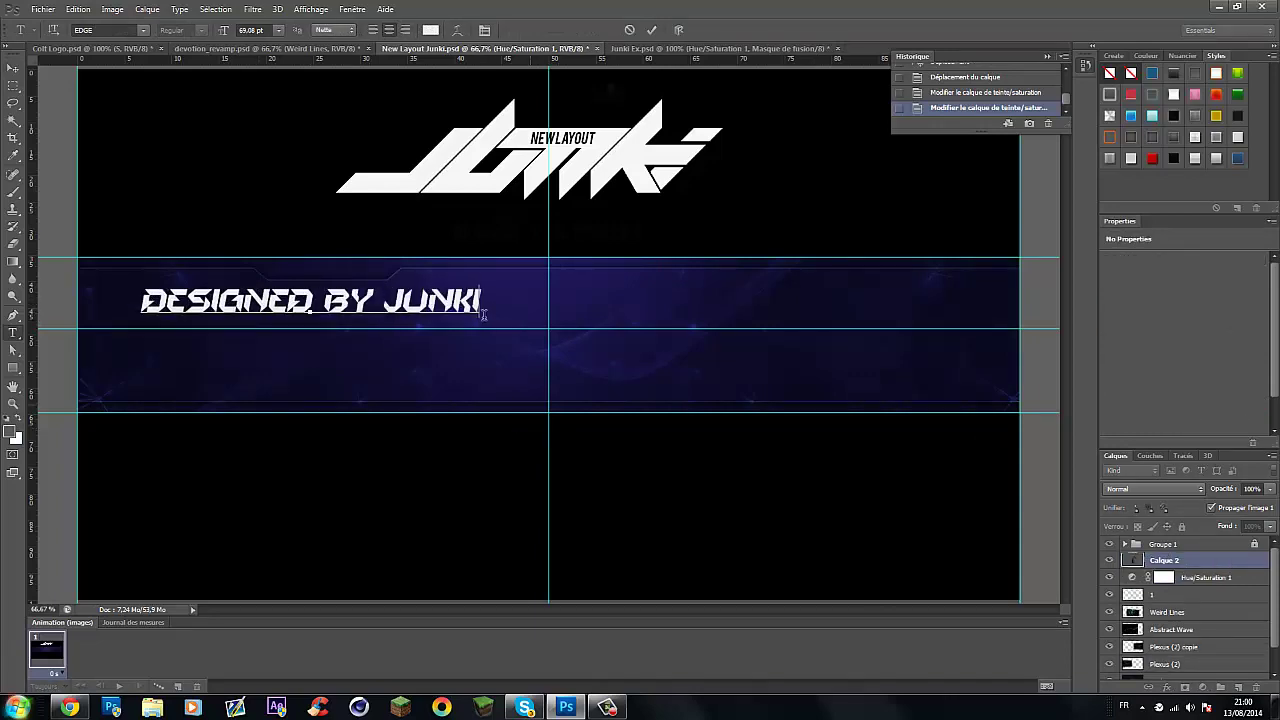
Format the DESIGNED BY JUNKI text in TYPOGRAPH PRO ExtraBold at 18 pt and position it inside the banner's top notch.
key("ctrl+a")
left_click(143, 30)
left_click_drag(221, 310, 209, 437)
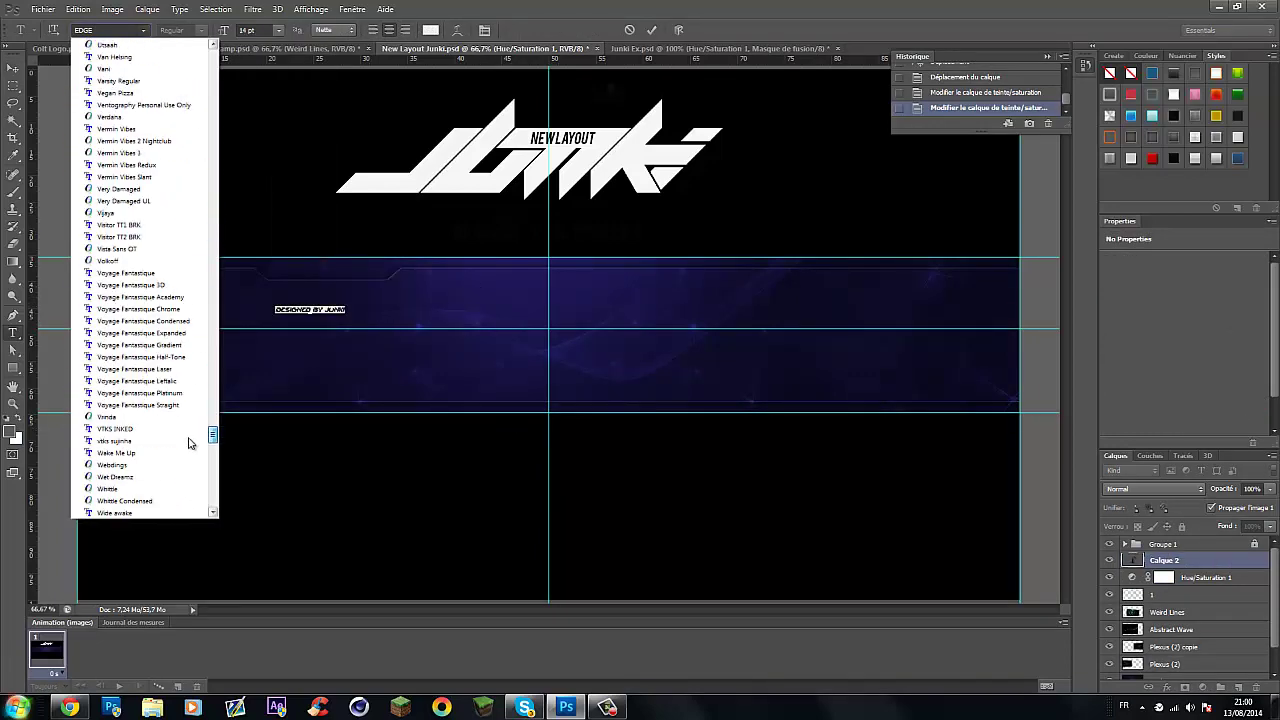
left_click(140, 451)
left_click(190, 29)
left_click(185, 62)
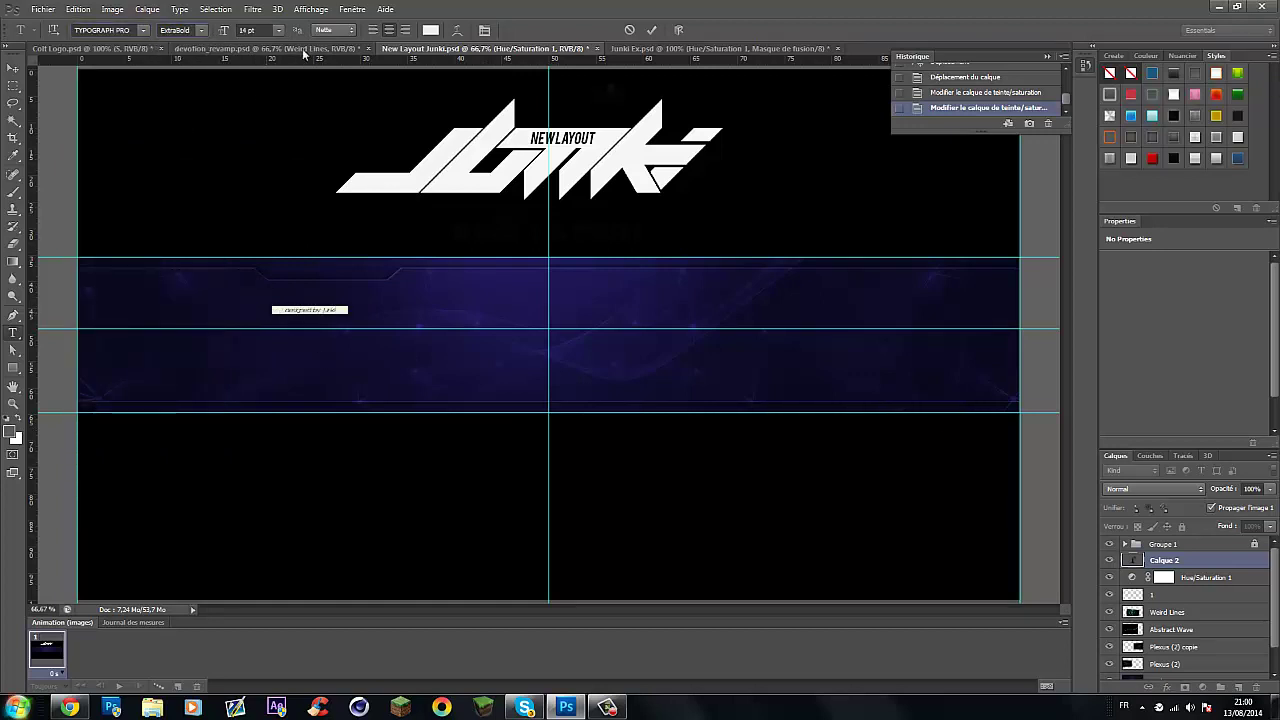
left_click(278, 30)
left_click(283, 177)
key("v")
left_click_drag(343, 339, 355, 303)
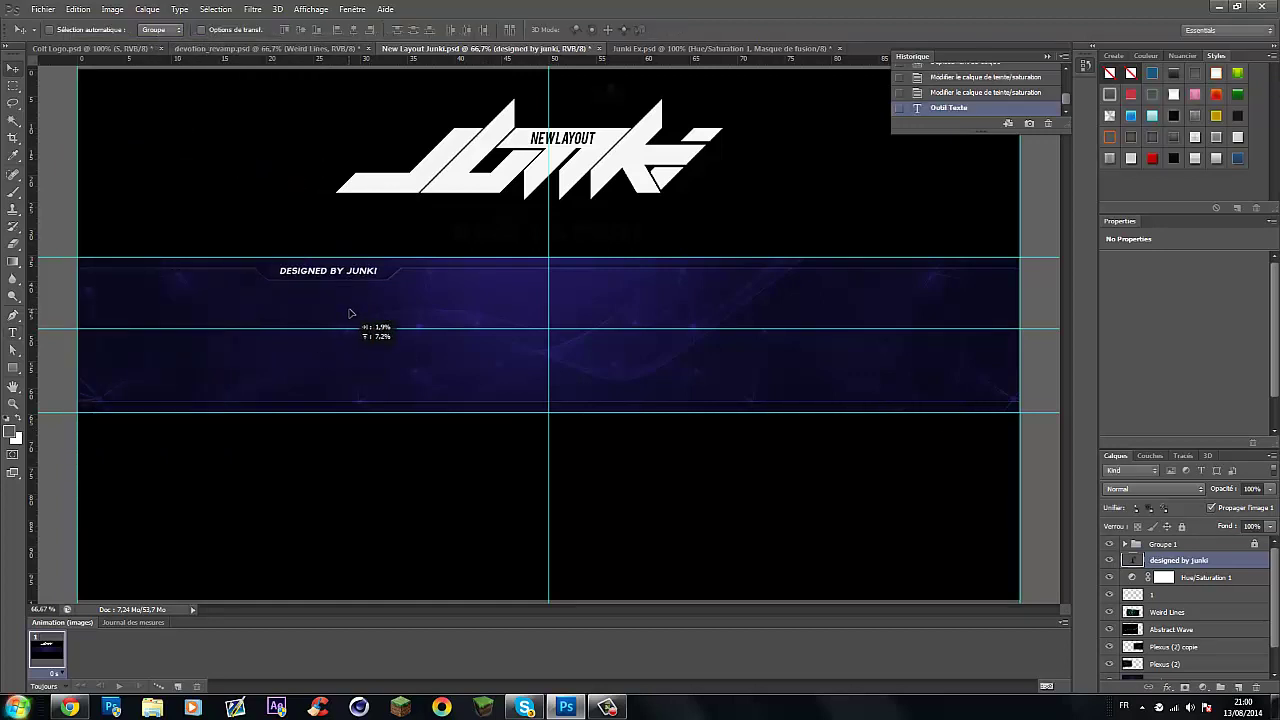
Try several style presets on the DESIGNED BY JUNKI text and settle on the light white-grey one.
left_click(1150, 158)
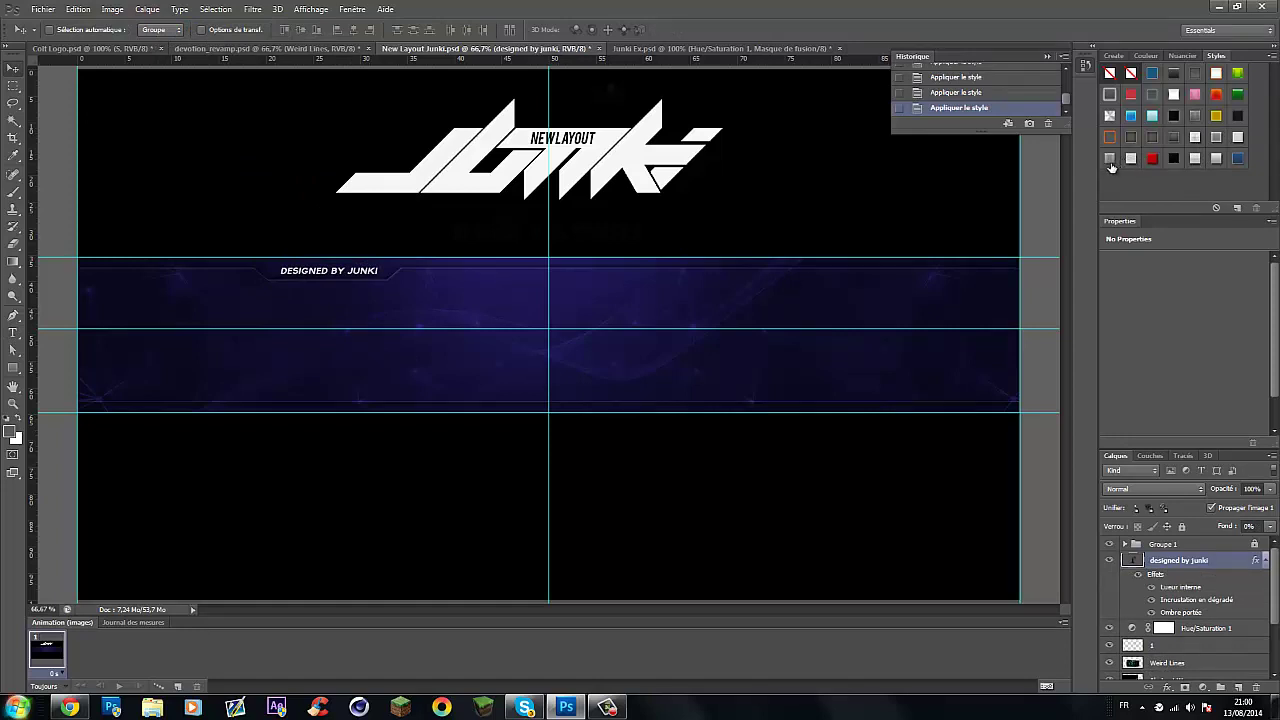
left_click(1109, 158)
left_click(1131, 137)
left_click(1152, 94)
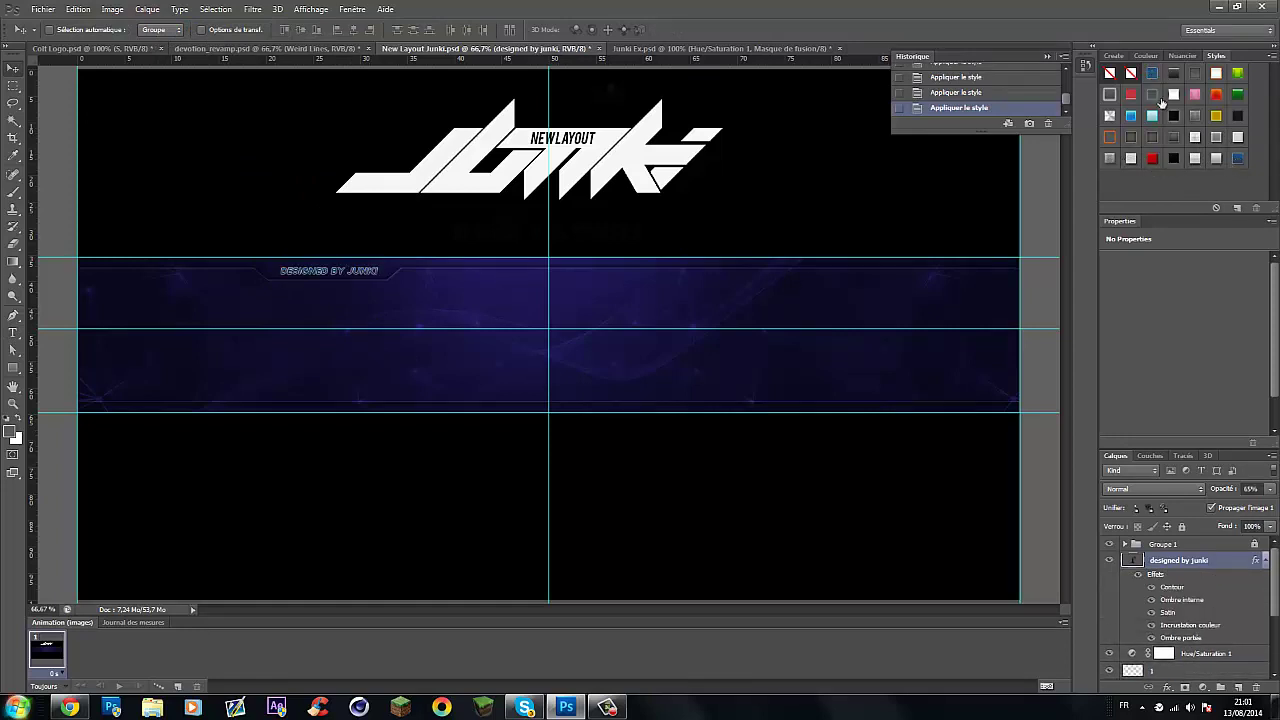
left_click(1236, 138)
Raise the opacity of the white colour overlay in the DESIGNED BY JUNKI text's layer style.
double_click(1235, 562)
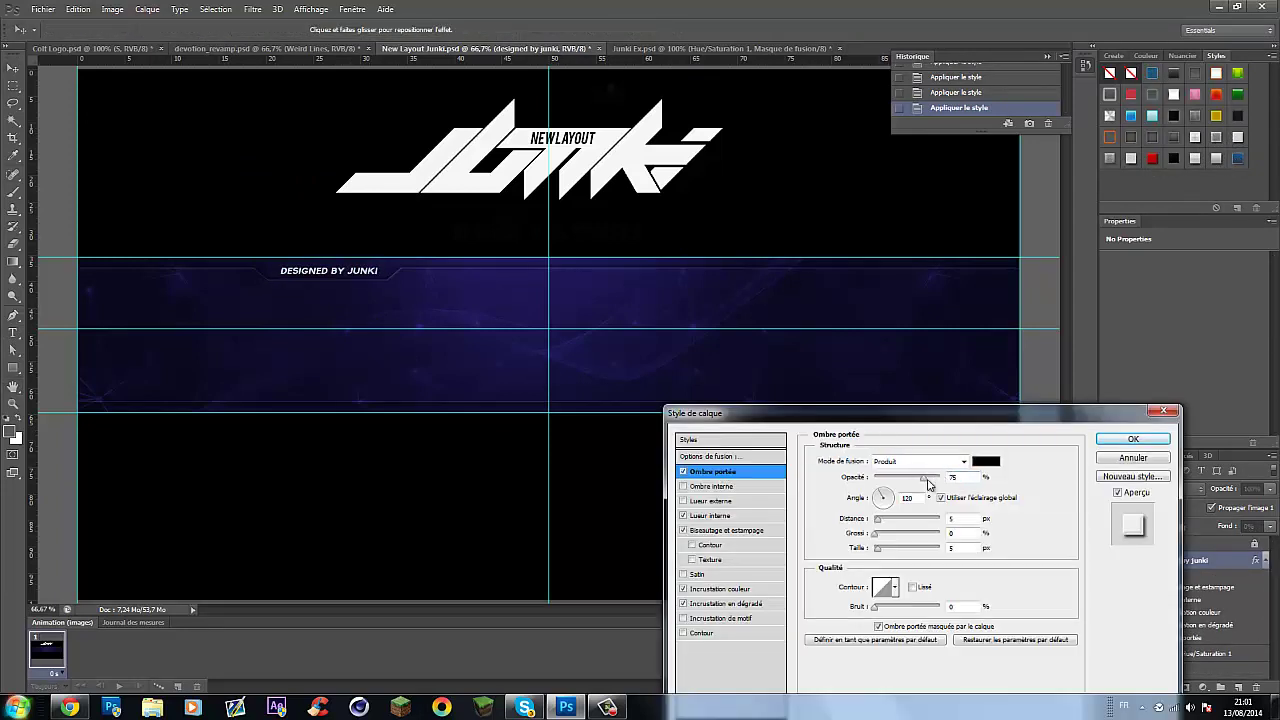
left_click(720, 515)
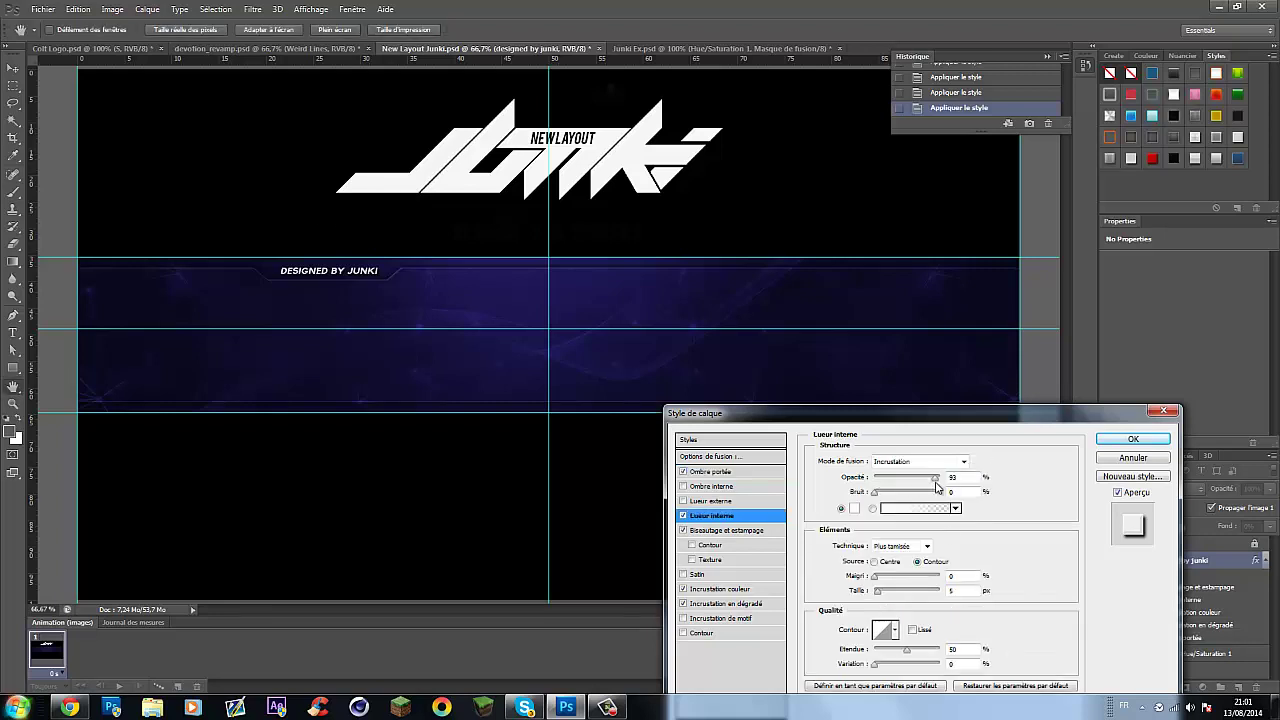
left_click(726, 530)
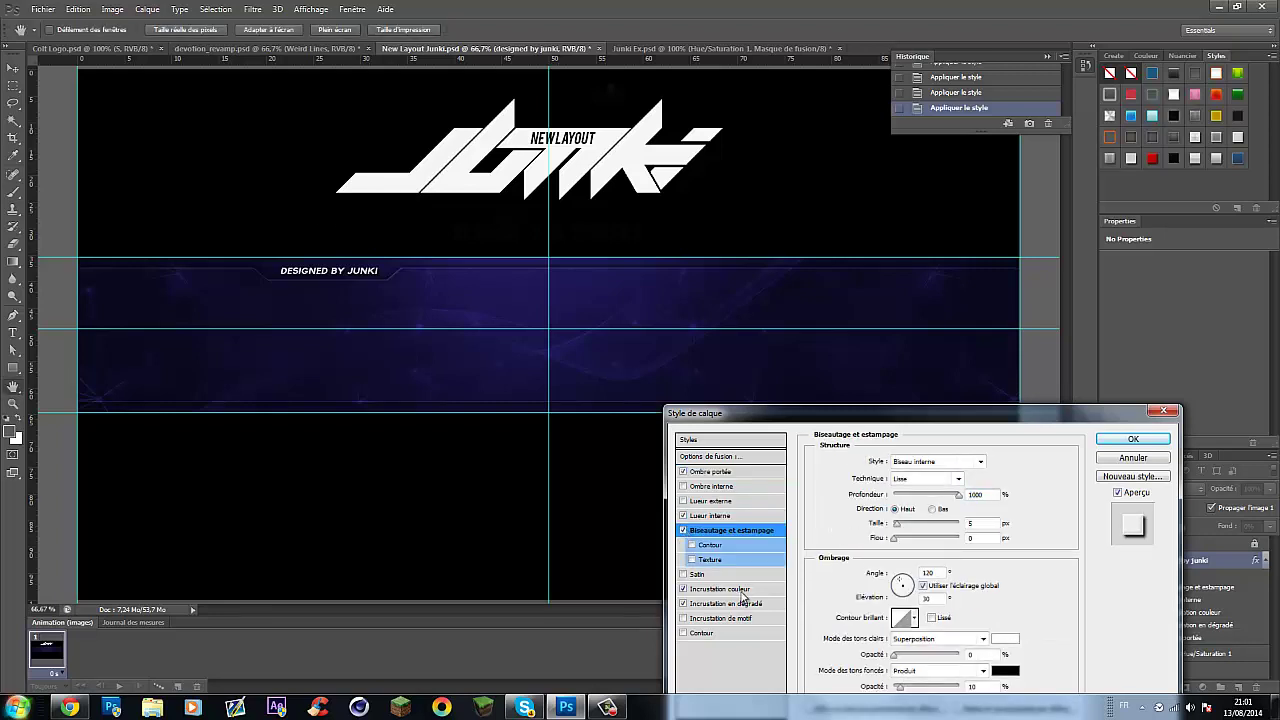
left_click(720, 588)
left_click(986, 461)
left_click(618, 491)
left_click(471, 466)
left_click(750, 434)
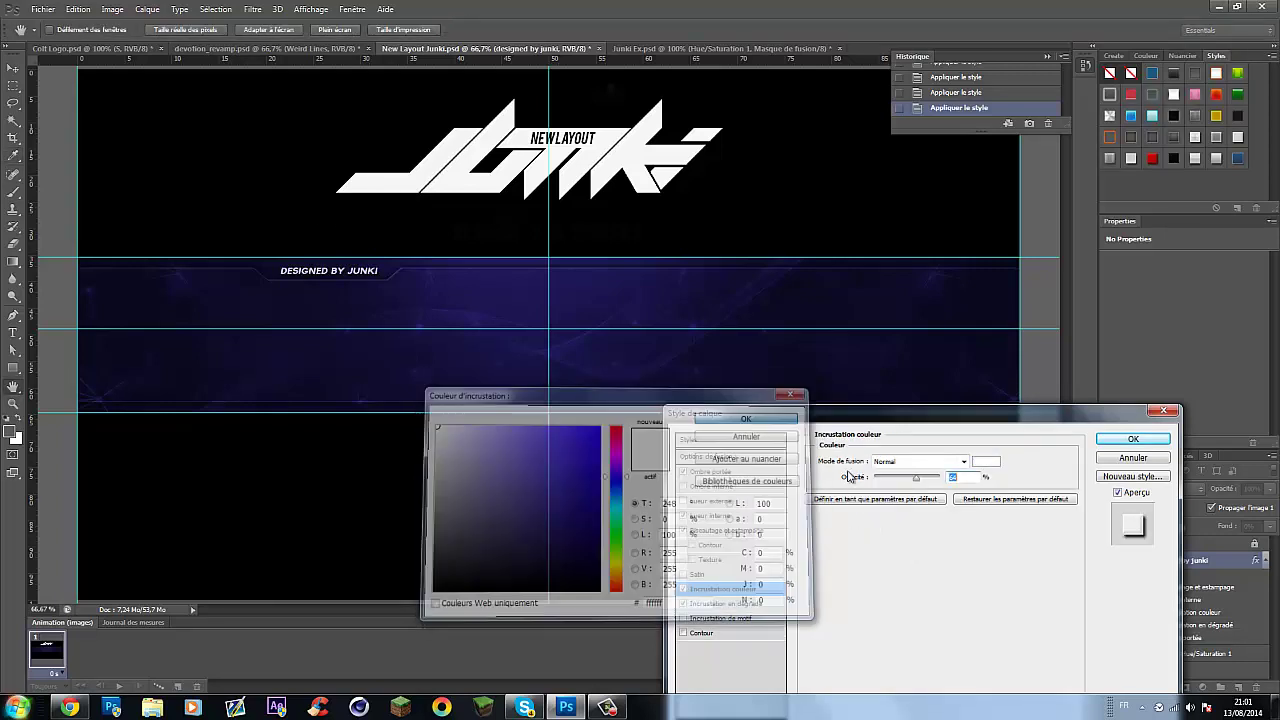
left_click(938, 478)
left_click(720, 603)
key("Return")
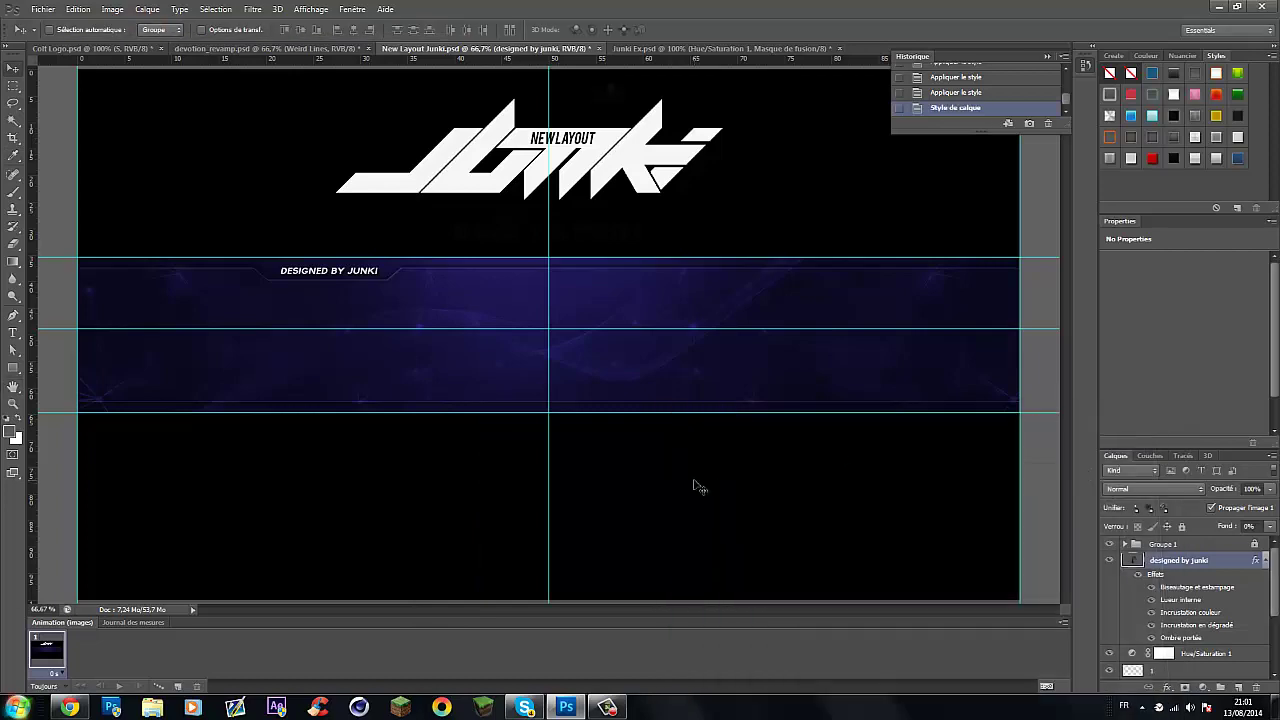
Add the text ZENO at 60 pt near the middle of the banner.
key("t")
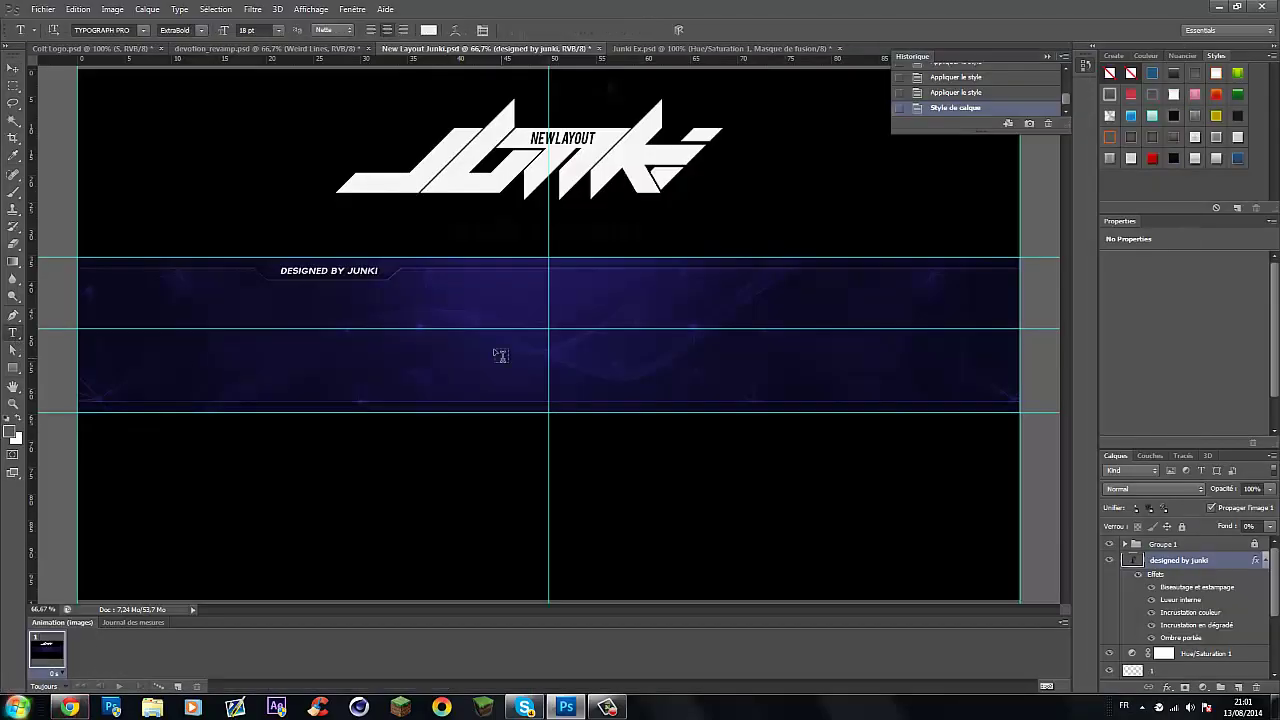
left_click(492, 346)
left_click(278, 30)
left_click(268, 241)
type("ZENO")
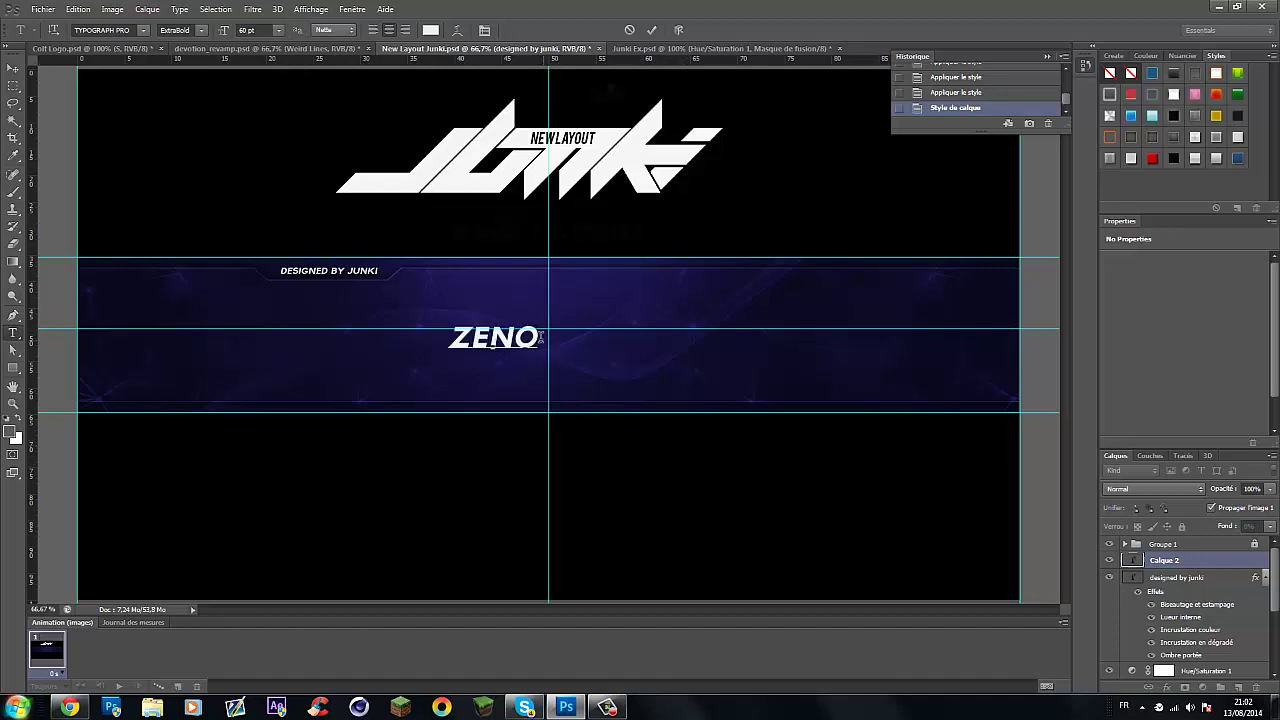
Enlarge the ZENO text and centre it on the vertical guide.
key("ctrl+a")
left_click(278, 30)
key("Escape")
left_click_drag(492, 340, 550, 340)
Apply the blue style preset to the ZENO text and enable a colour overlay of #0096ff at reduced opacity in its layer style.
left_click(1152, 73)
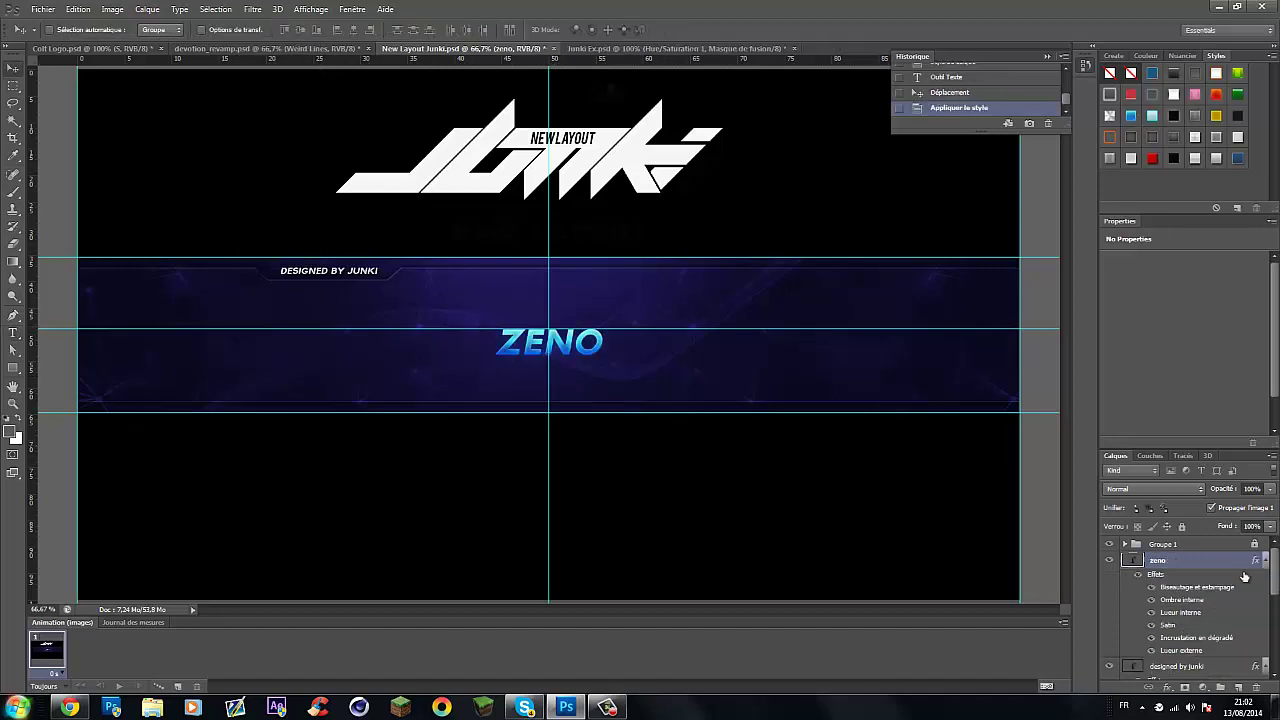
double_click(1200, 560)
left_click(740, 514)
left_click(715, 500)
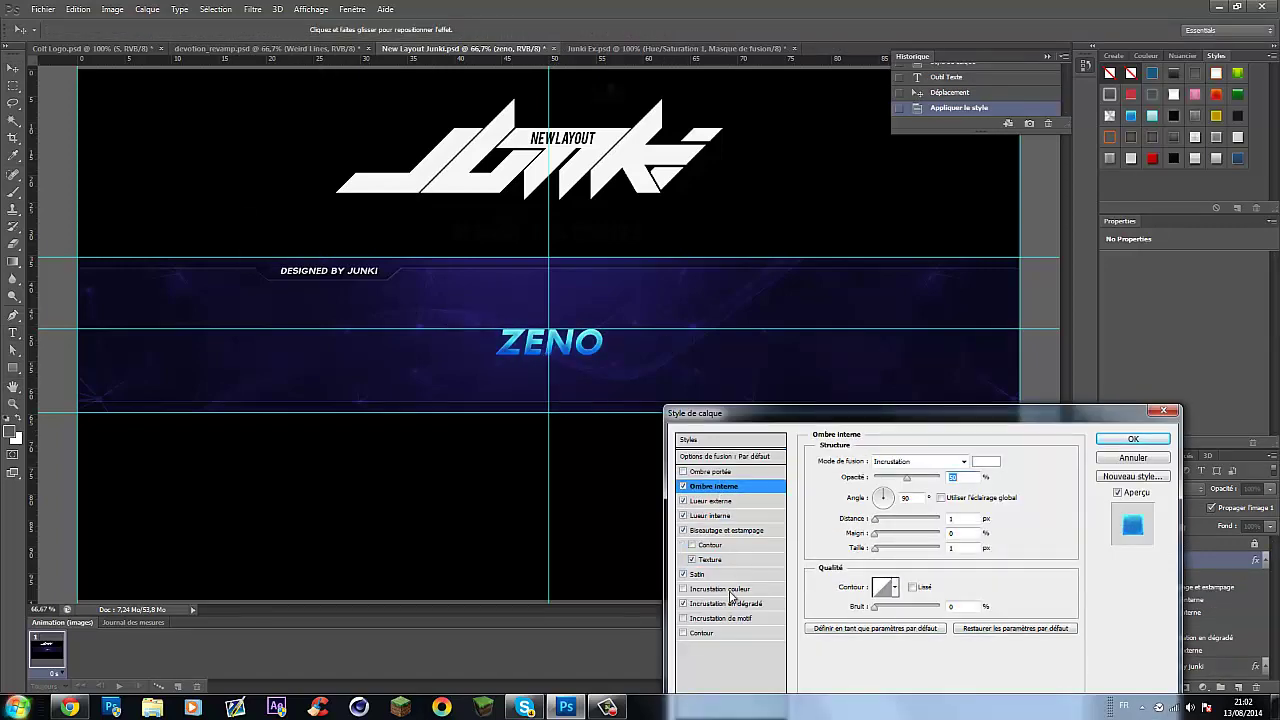
left_click(735, 603)
left_click(683, 589)
left_click(720, 589)
left_click(986, 461)
left_click(540, 480)
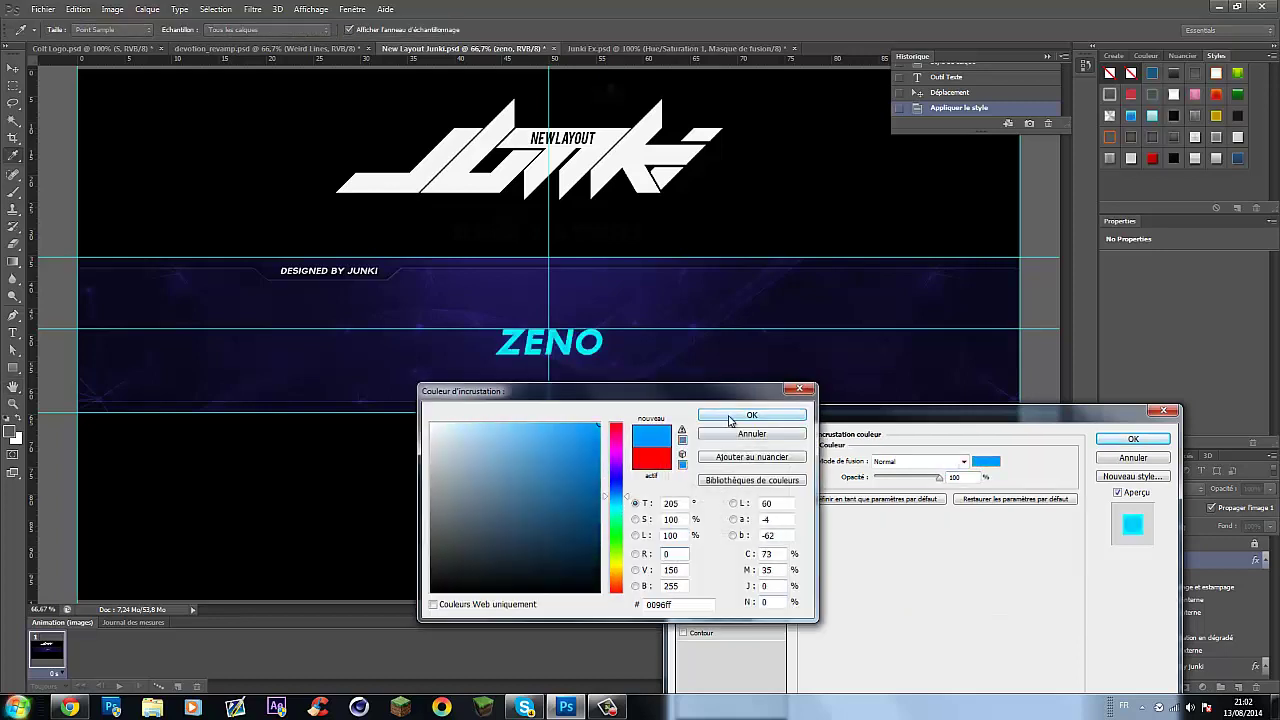
left_click(778, 412)
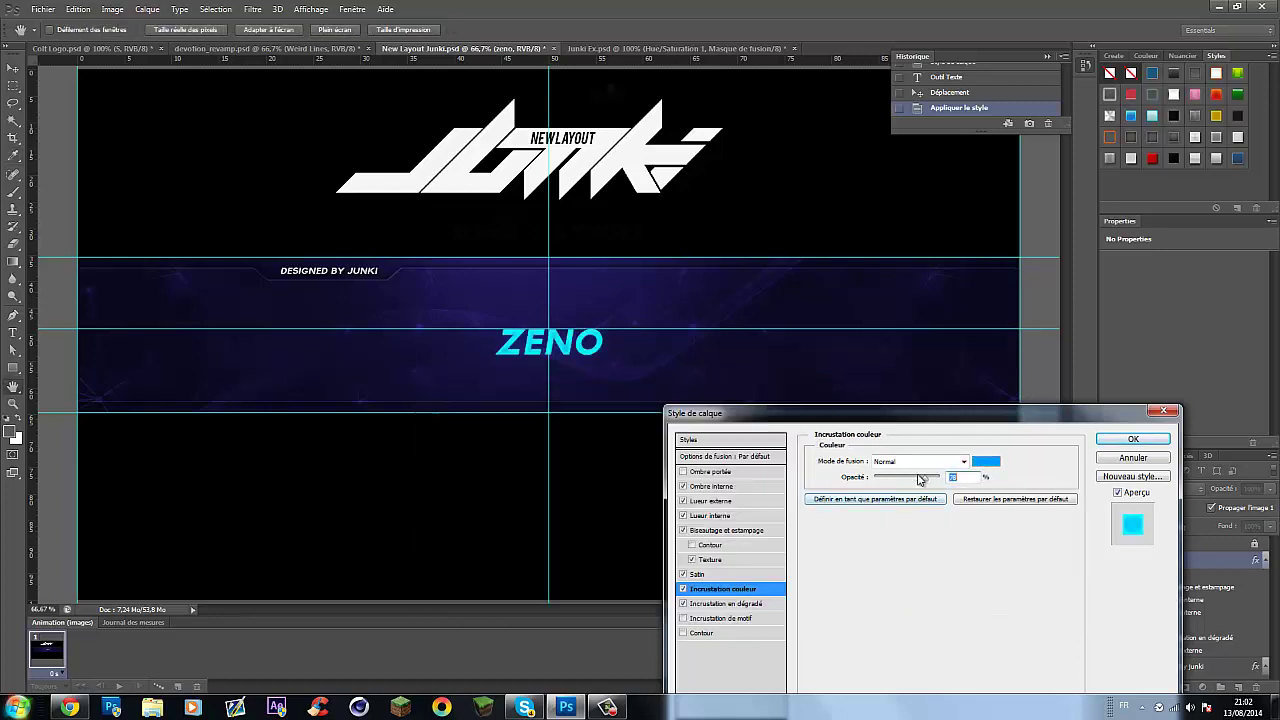
Review the gradient overlay and satin settings of the ZENO text and apply its layer style.
left_click(714, 602)
left_click(712, 574)
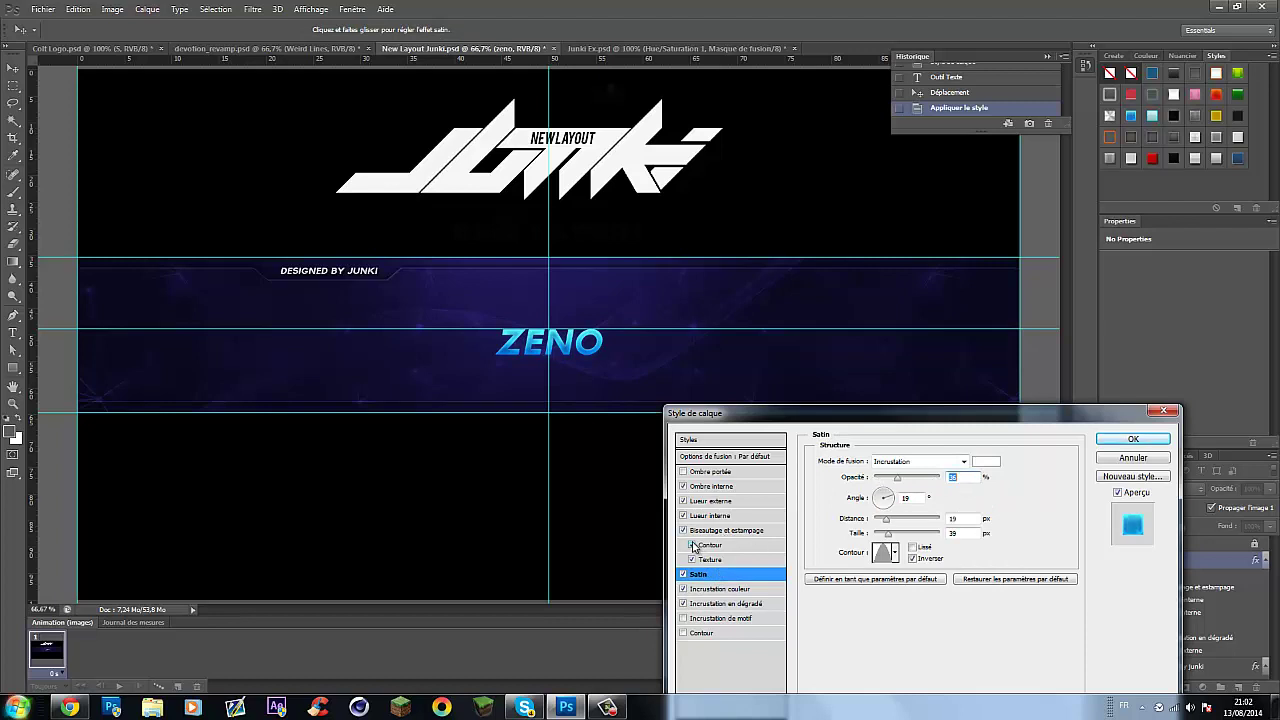
left_click(1130, 440)
Add the text COLT at 24 pt to the left of ZENO.
key("t")
left_click(346, 315)
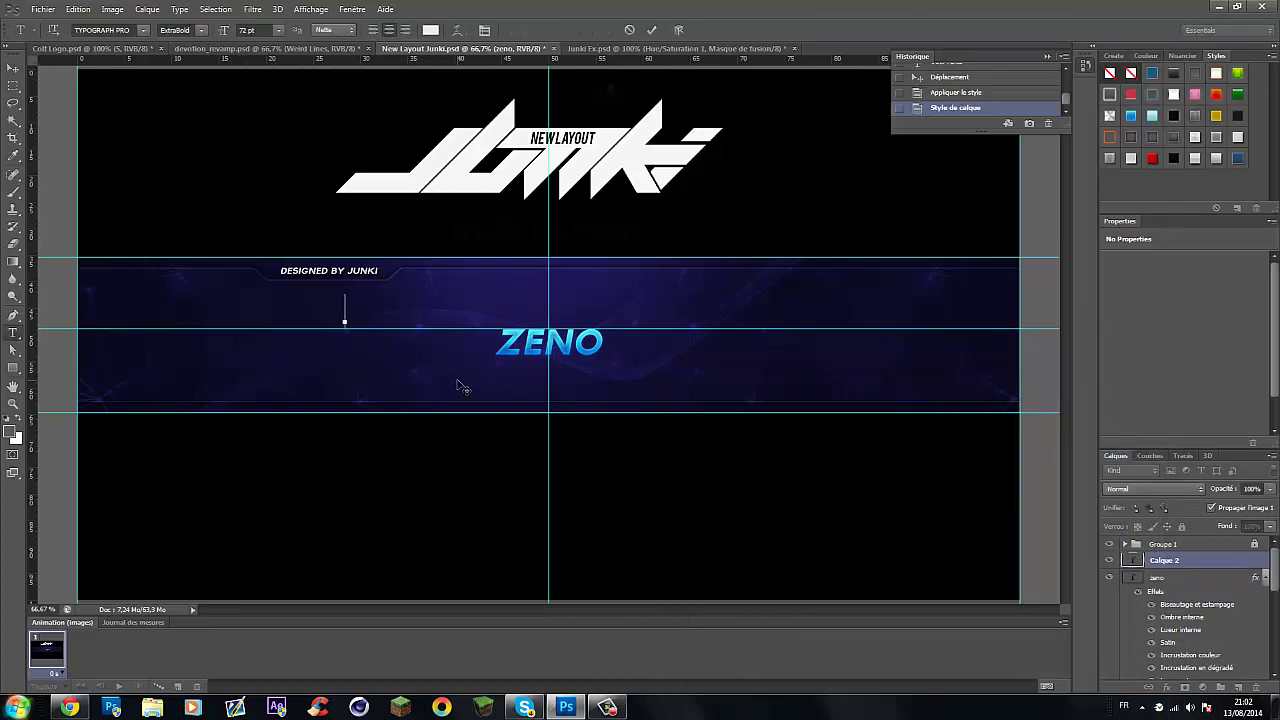
type("COLT")
key("ctrl+a")
left_click(279, 31)
left_click(280, 160)
left_click(283, 38)
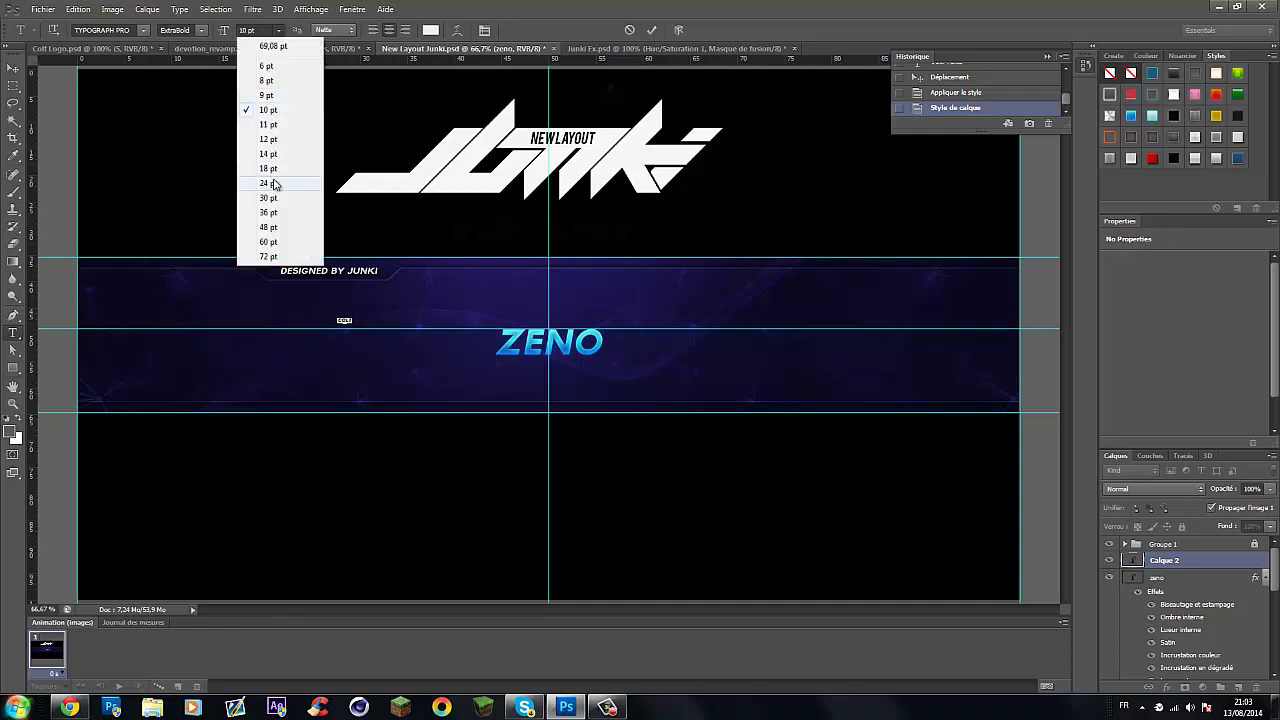
left_click(280, 187)
Move the COLT text just above the start of ZENO and apply a light grey style preset to it.
left_click(13, 67)
left_click_drag(389, 366, 546, 372)
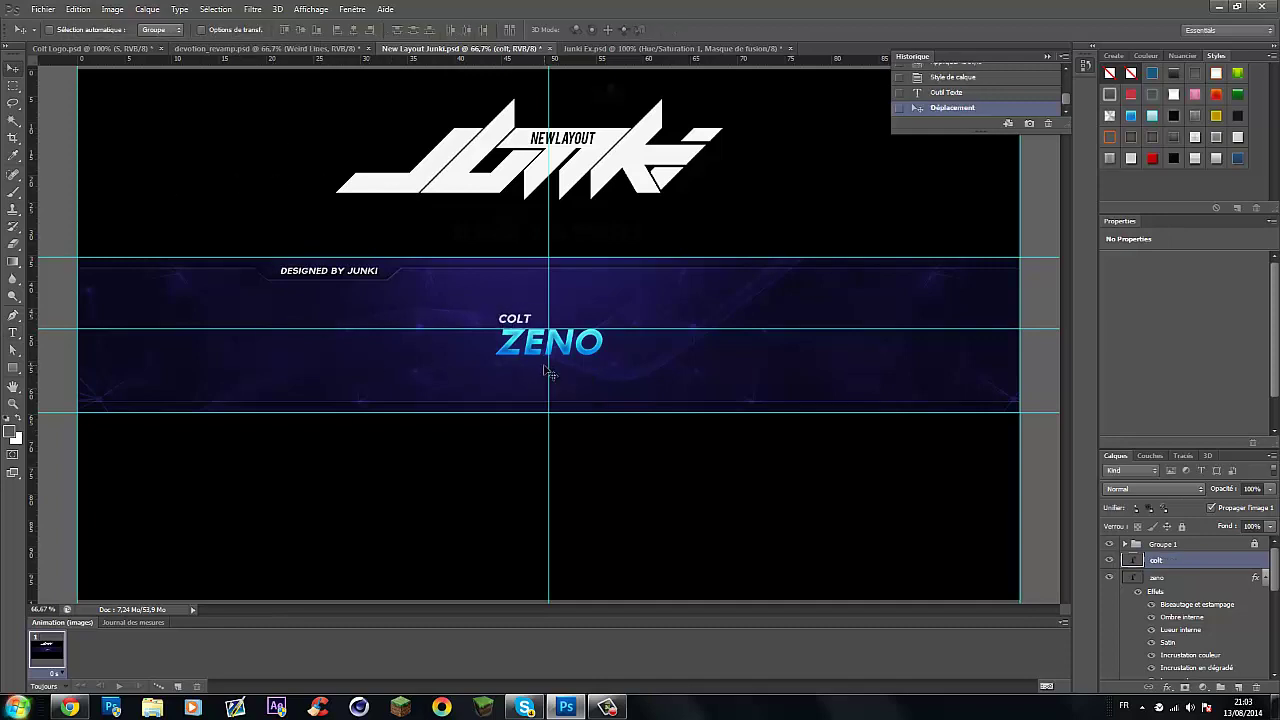
left_click(1196, 160)
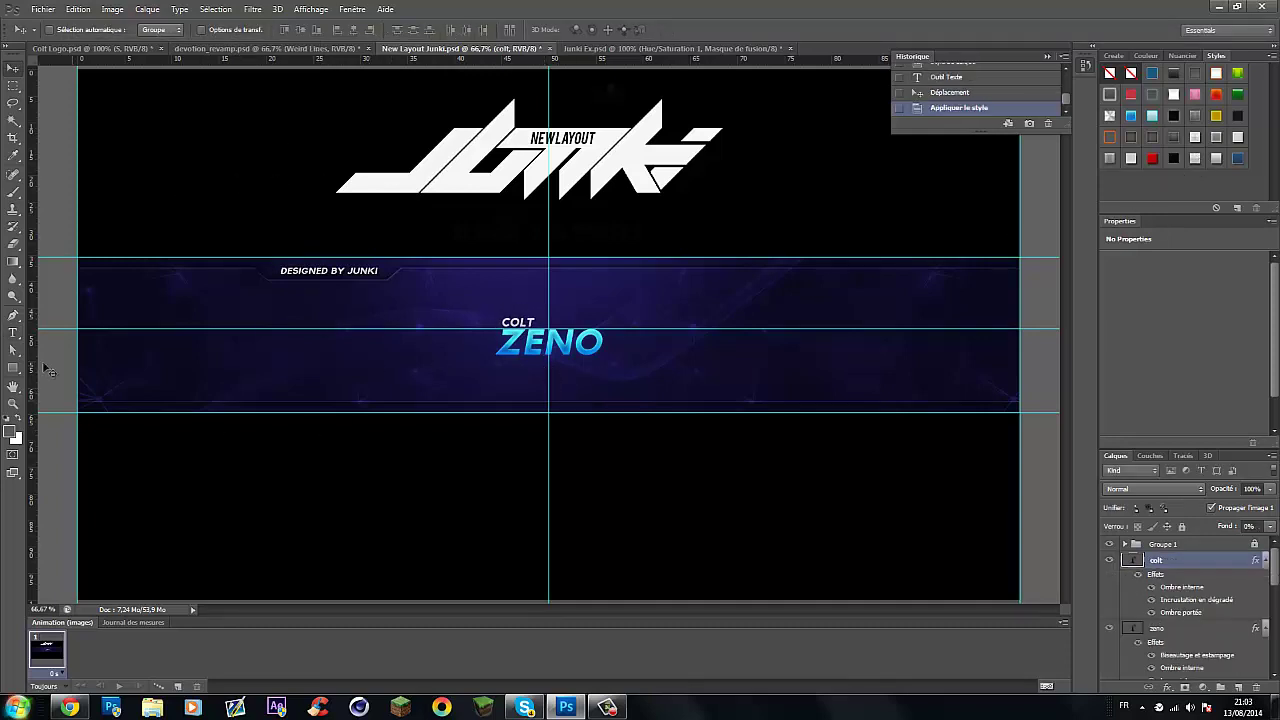
Add the tagline PROUD MEMBER FOR COLTRISING beneath ZENO and set its size to 12 pt.
key("t")
left_click(506, 377)
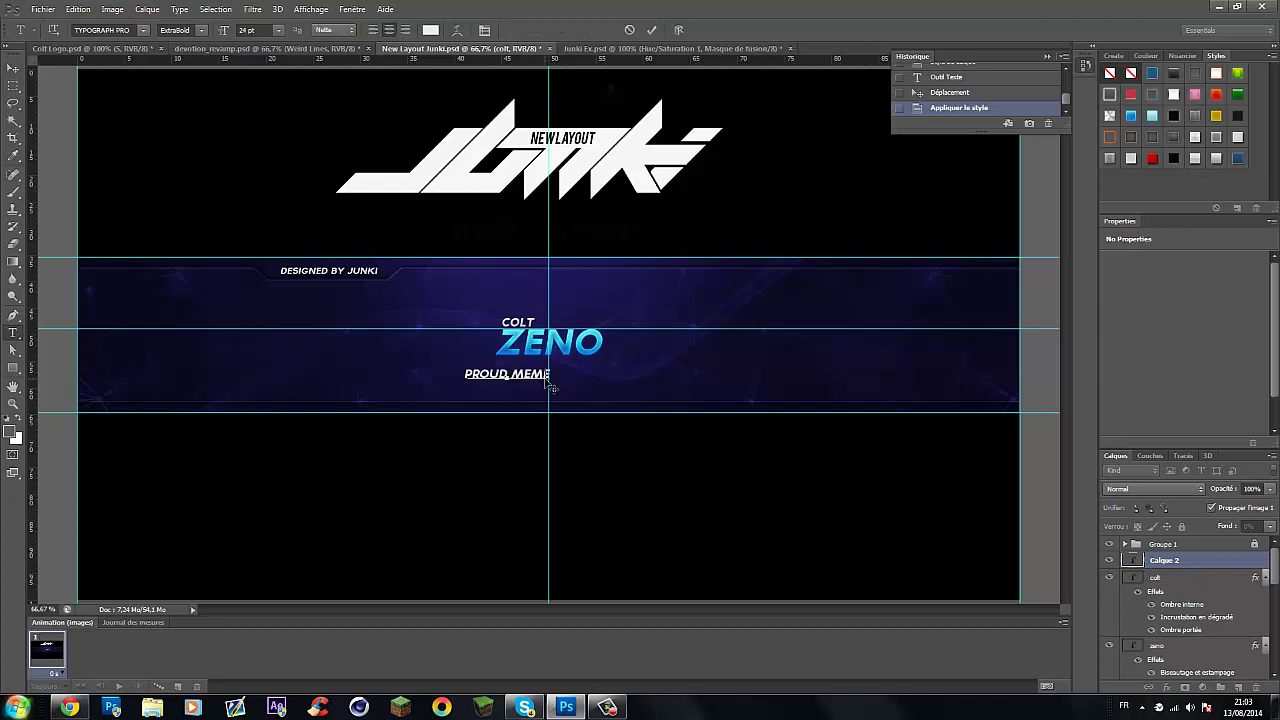
type("proud member for coltrising")
key("ctrl+a")
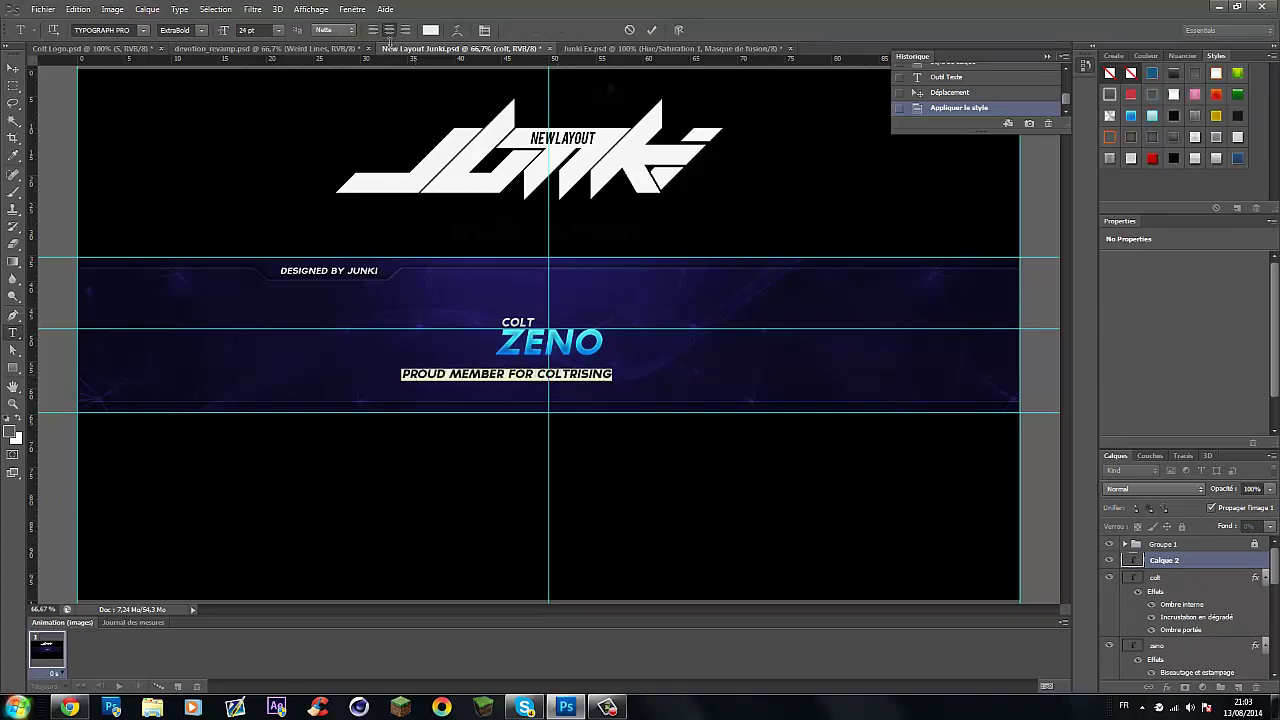
left_click(279, 30)
left_click(280, 140)
Place the tagline directly under ZENO and try several style presets, ending on a light one.
left_click(13, 67)
left_click_drag(521, 380, 538, 378)
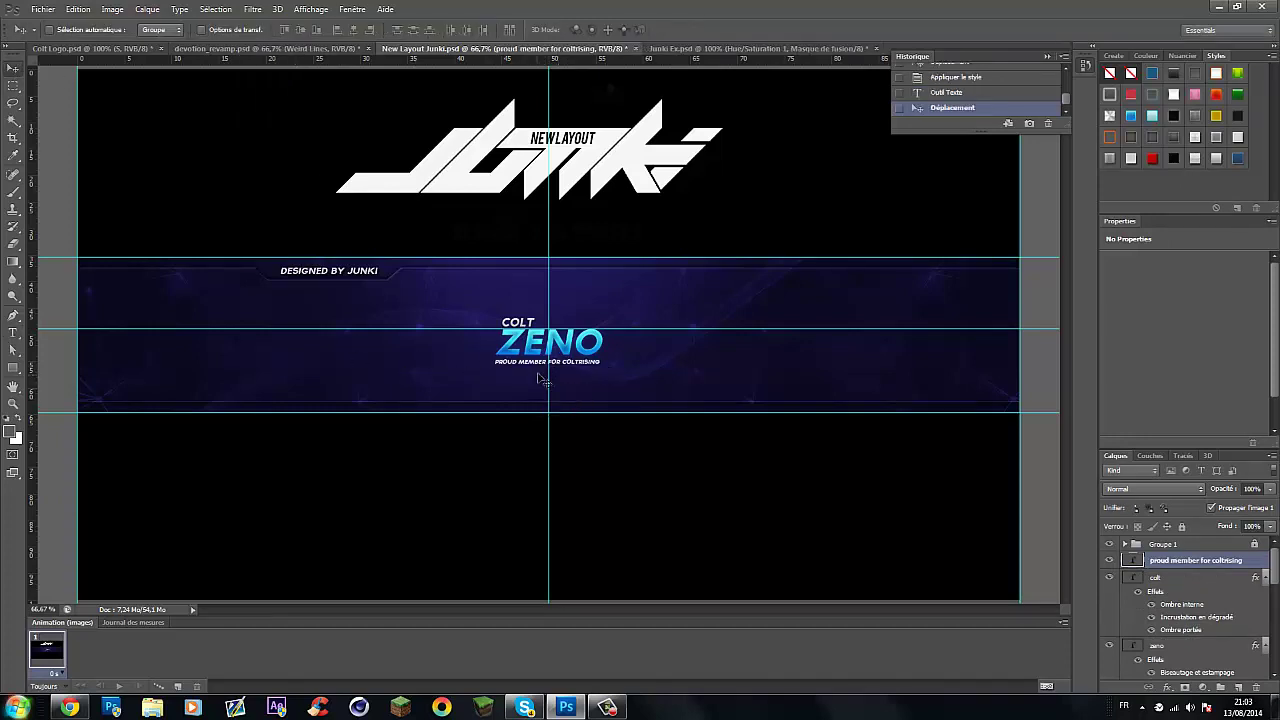
left_click(1195, 160)
left_click(1176, 159)
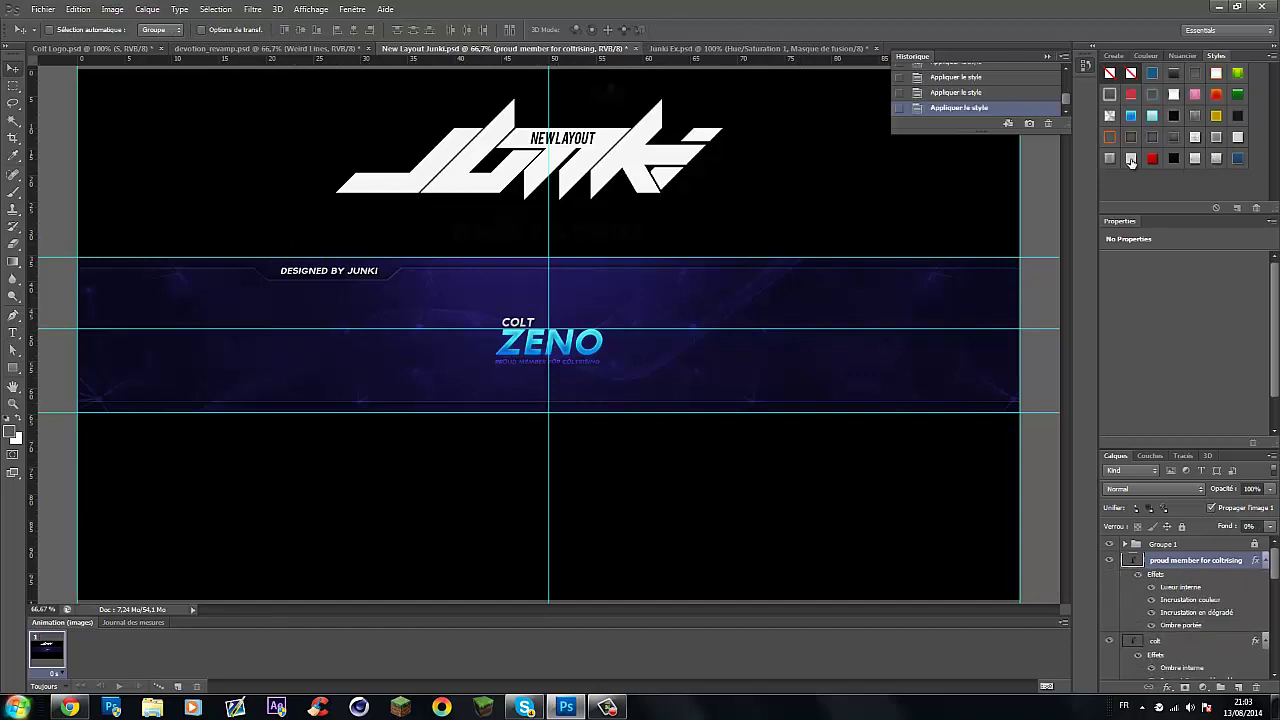
left_click(1133, 160)
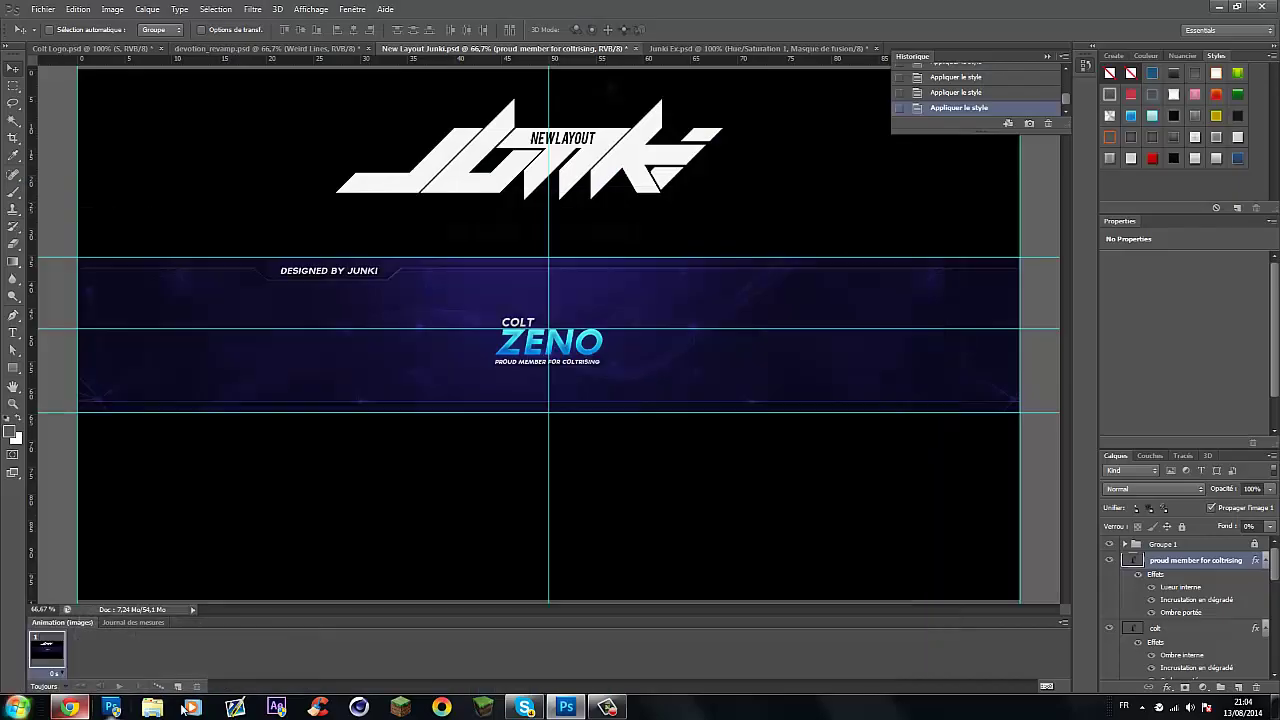
Select the COLT and ZENO text layers, enlarge them together and nudge them slightly to the left.
left_click(1158, 628)
scroll(1180, 610, "down", 2)
left_click(1158, 611, "shift")
key("ctrl+t")
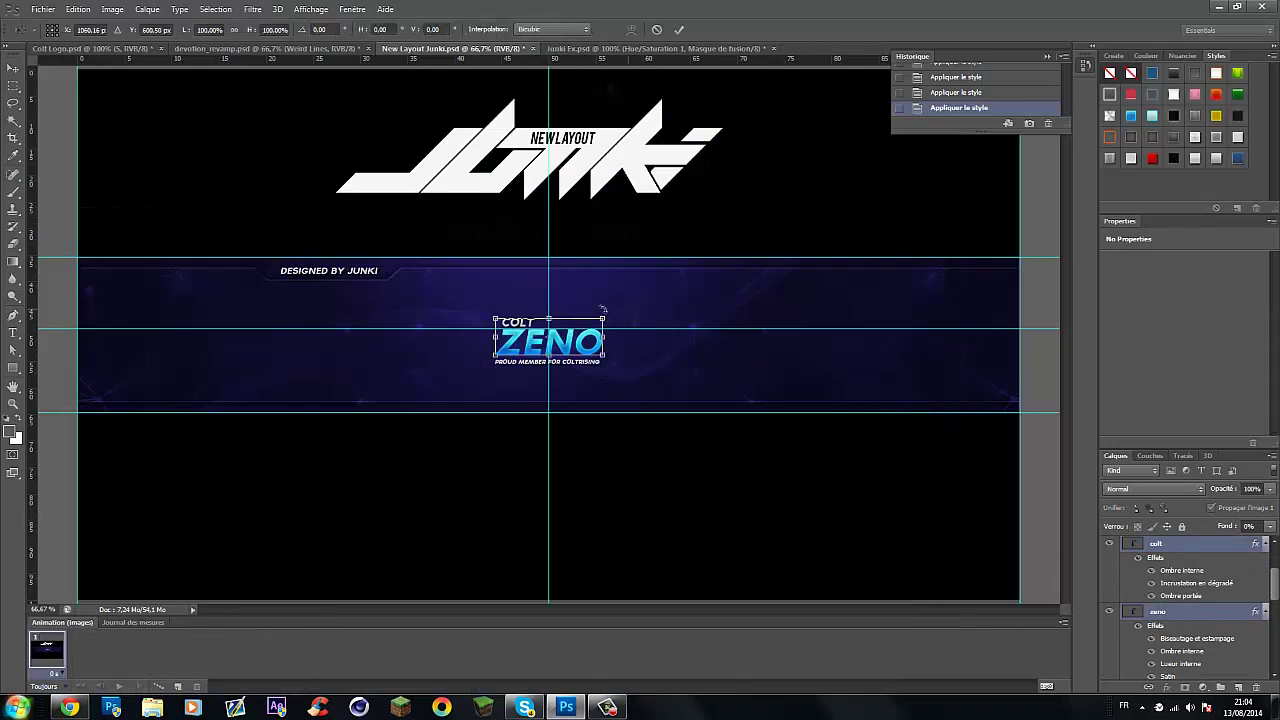
left_click_drag(615, 313, 635, 298)
key("Return")
key("Left")
key("Left")
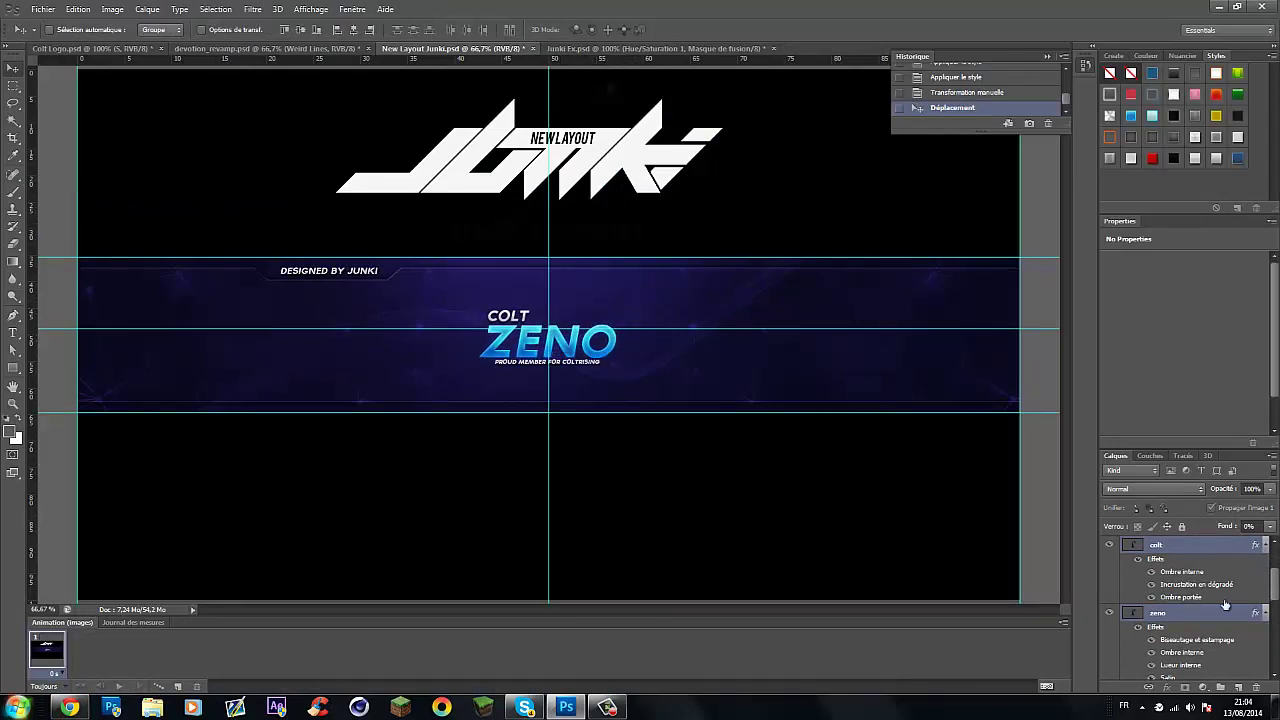
Set the PROUD MEMBER FOR COLTRISING tagline's size to 16 pt.
left_click(1195, 545)
double_click(547, 361)
left_click(278, 30)
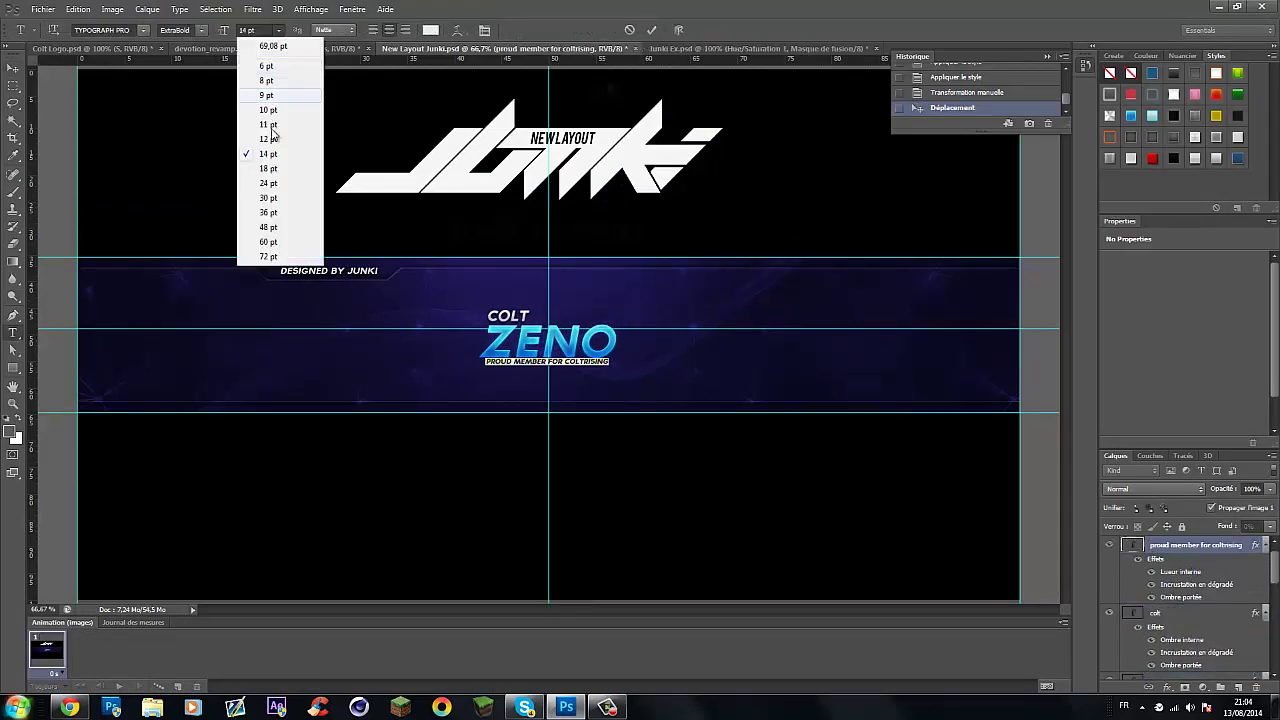
left_click(244, 29)
type("16")
key("Return")
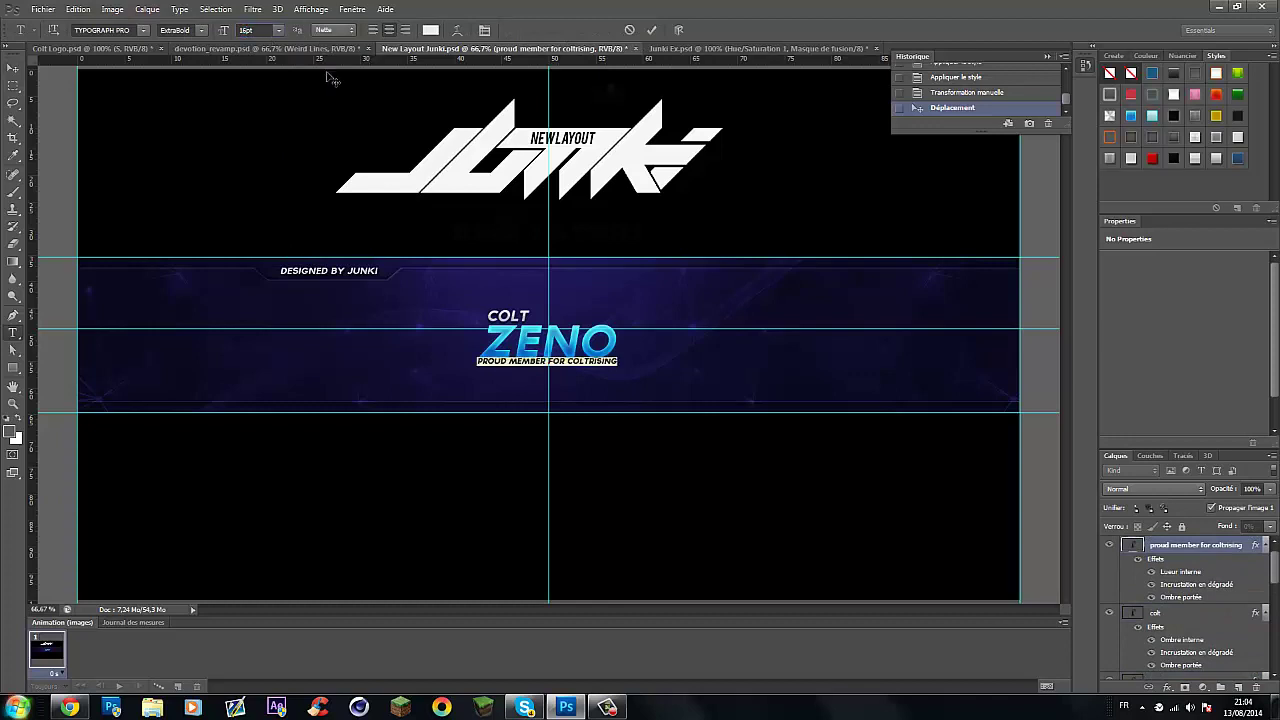
key("ctrl+Return")
key("v")
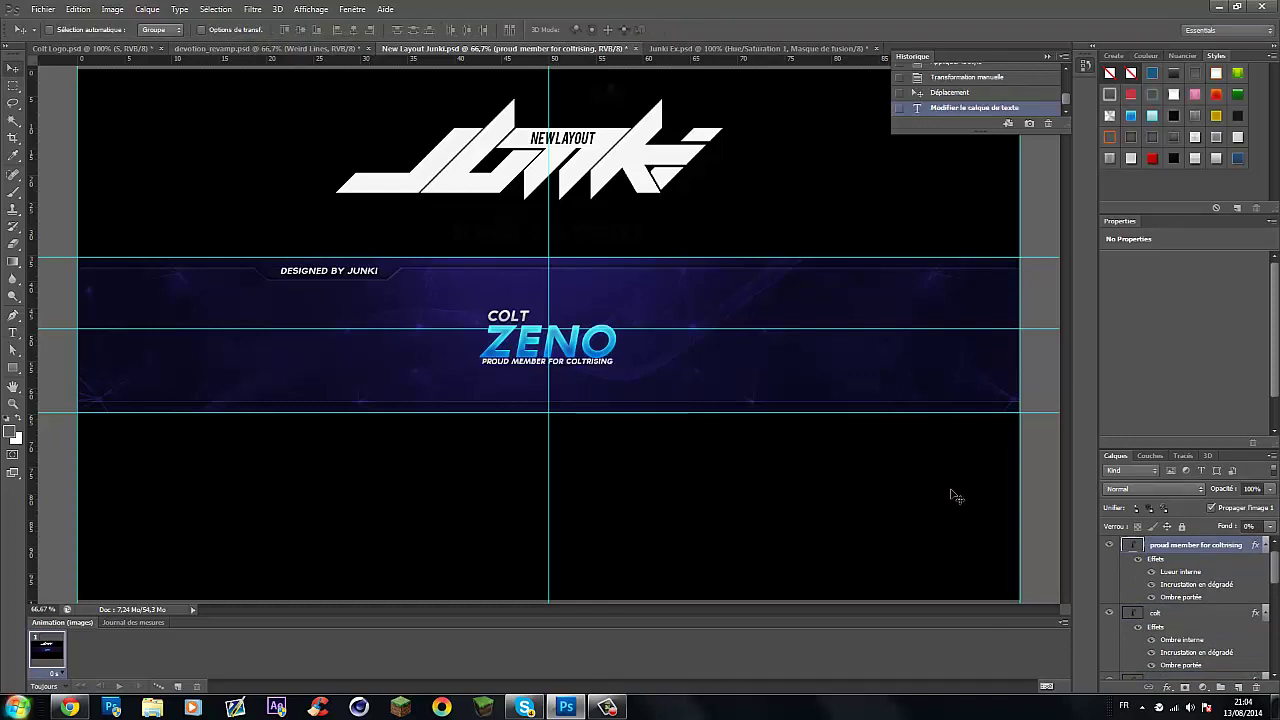
Nudge the tagline left and down under ZENO and reapply the light style preset.
key("Left")
key("Left")
left_click(1196, 160)
left_click(1132, 158)
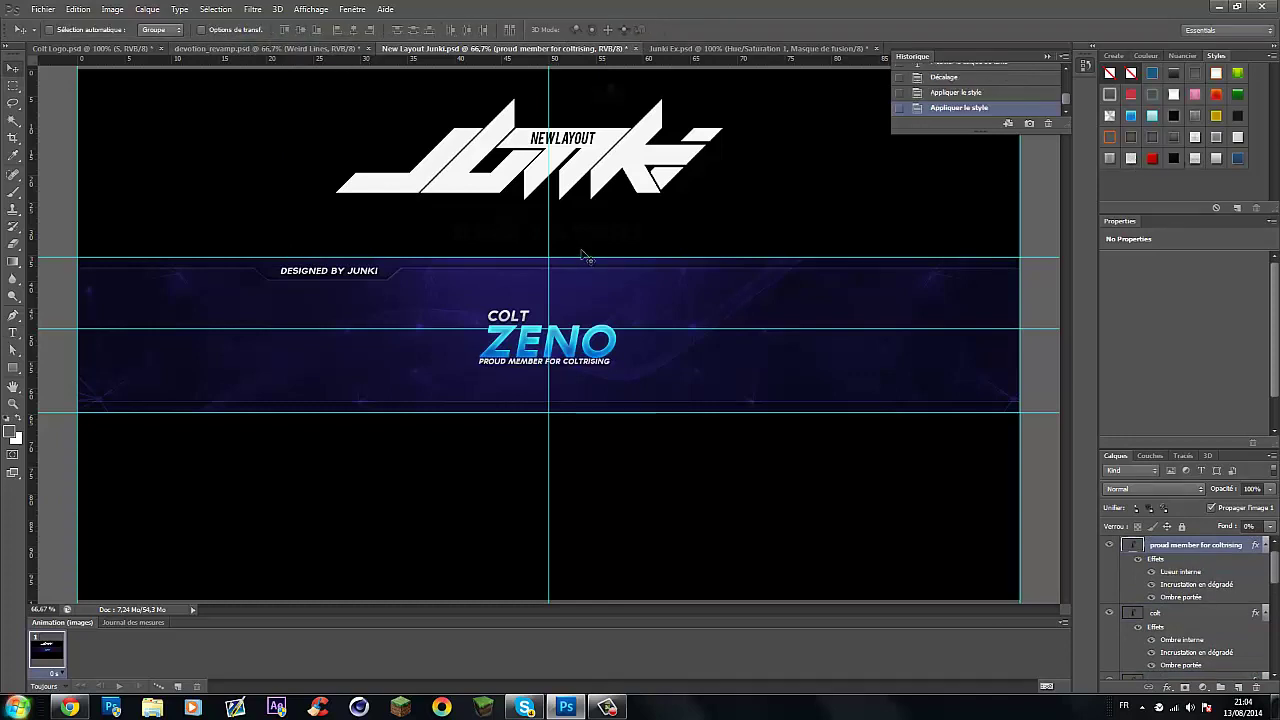
key("Down")
key("Down")
key("Down")
Switch to Chrome, open youtube.com in a new tab, search for ColtRising and open its channel.
left_click(70, 707)
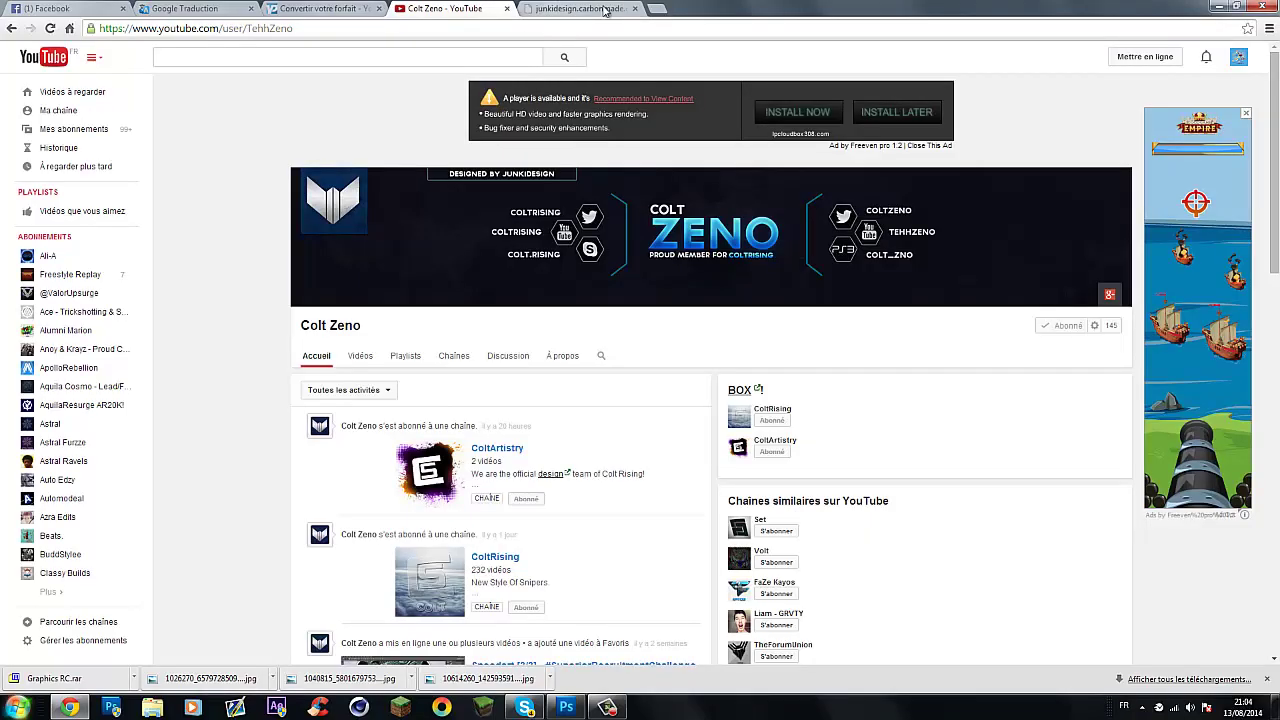
key("ctrl+t")
type("youtube.com")
key("Return")
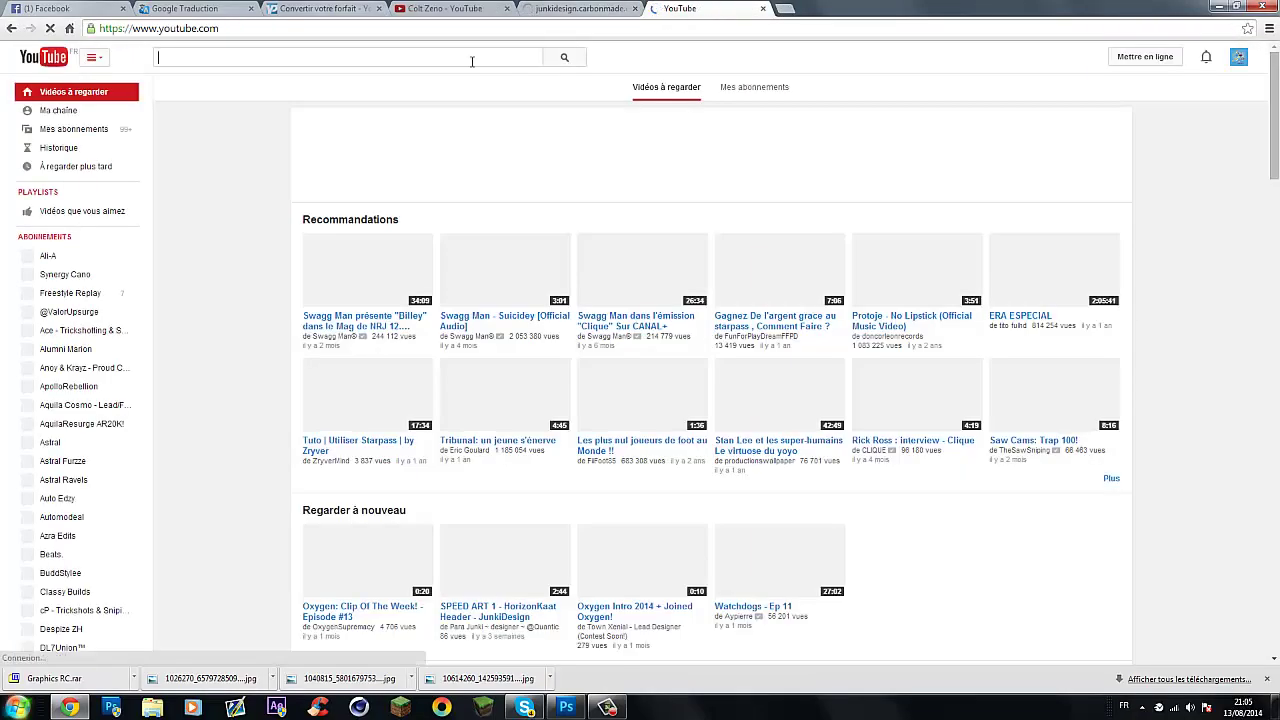
left_click(471, 57)
type("Colt")
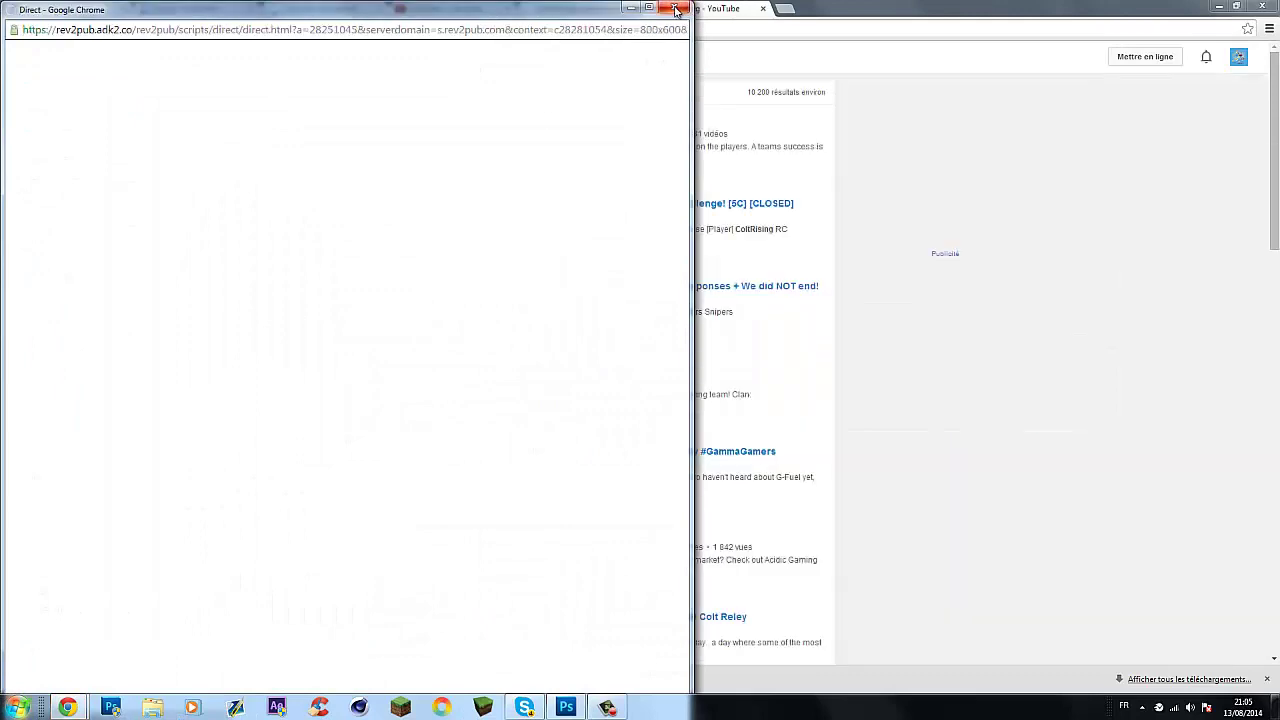
left_click(675, 8)
left_click(531, 119)
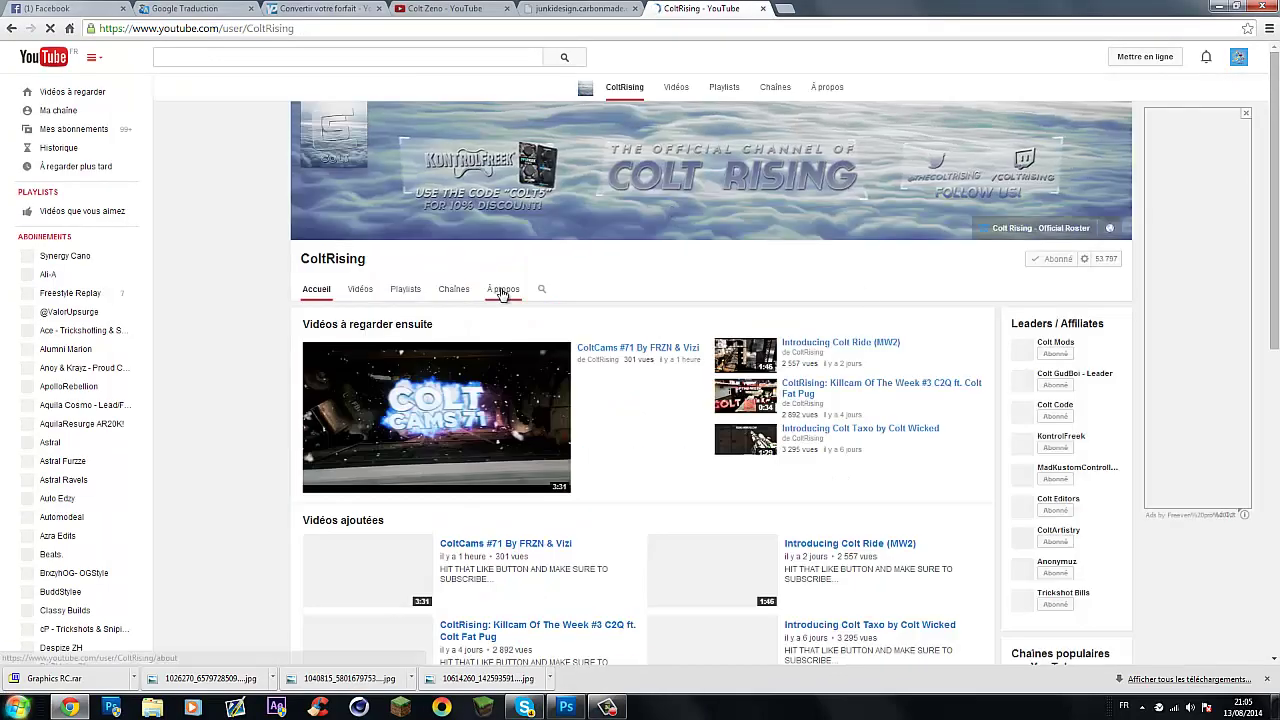
Open the official roster linked in the ColtRising channel description and read through the roster and recruitment form.
left_click(503, 289)
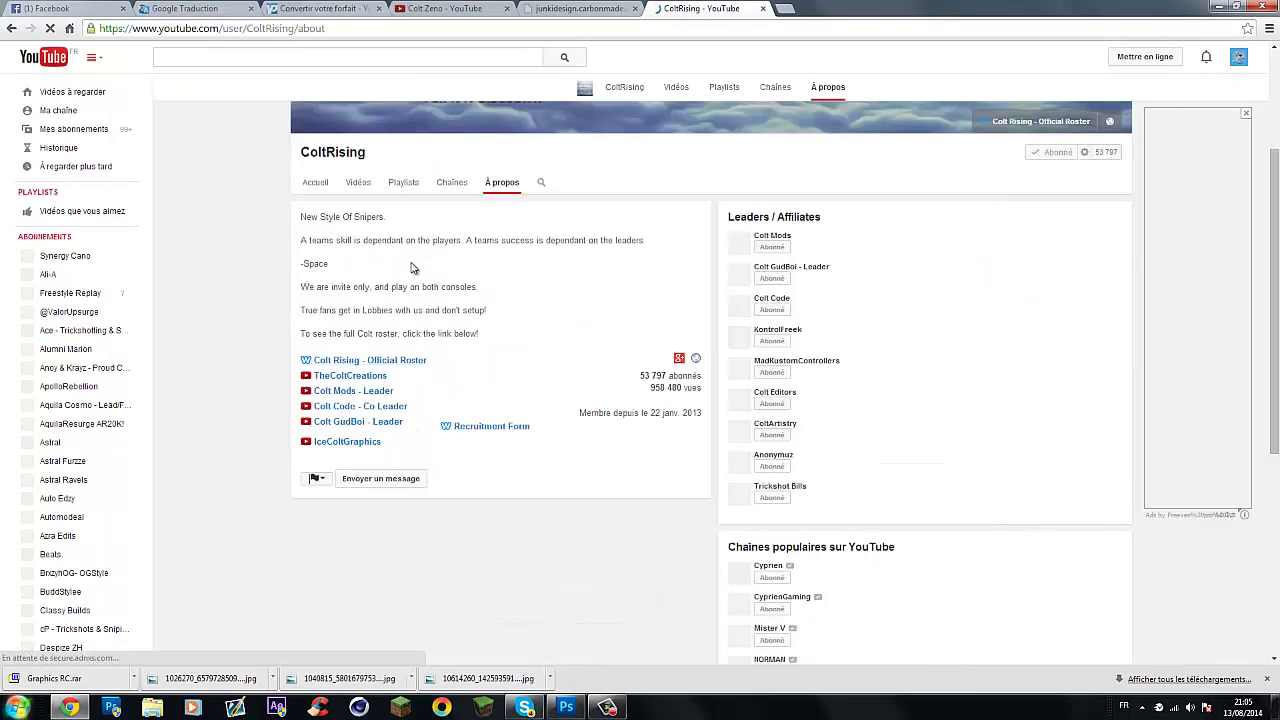
left_click(400, 366)
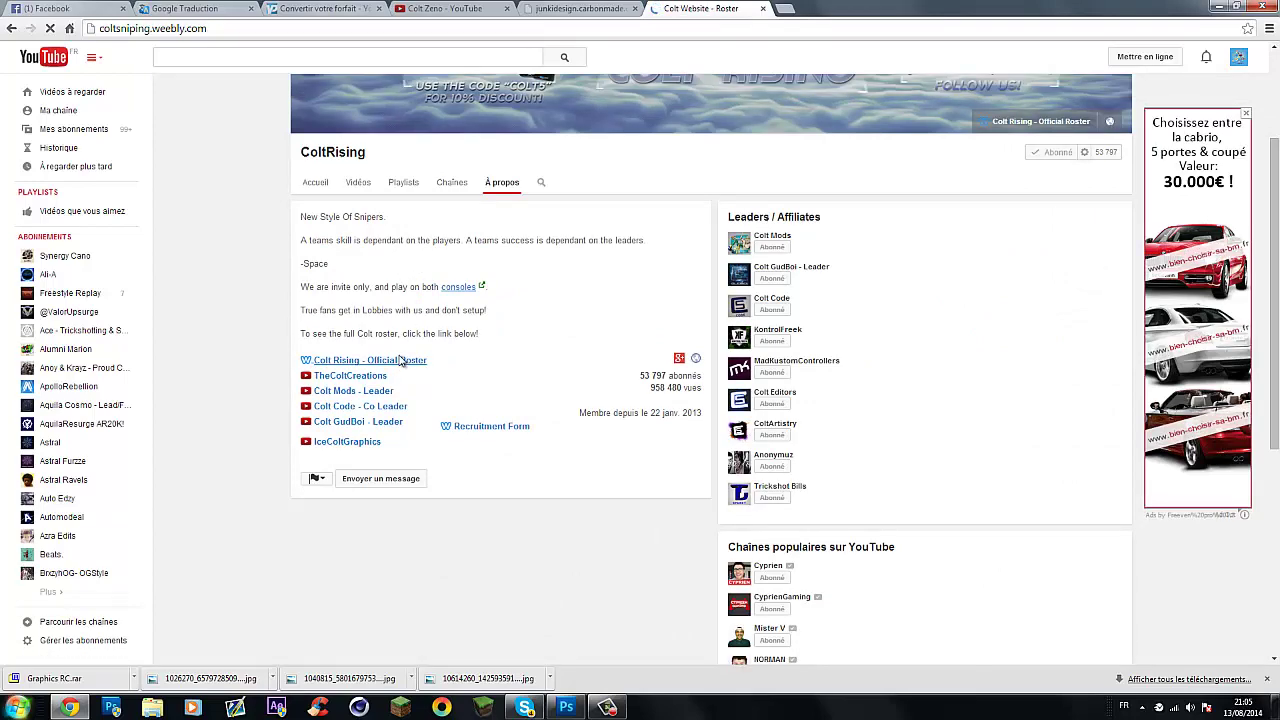
scroll(626, 225, "down", 10)
scroll(630, 229, "up", 10)
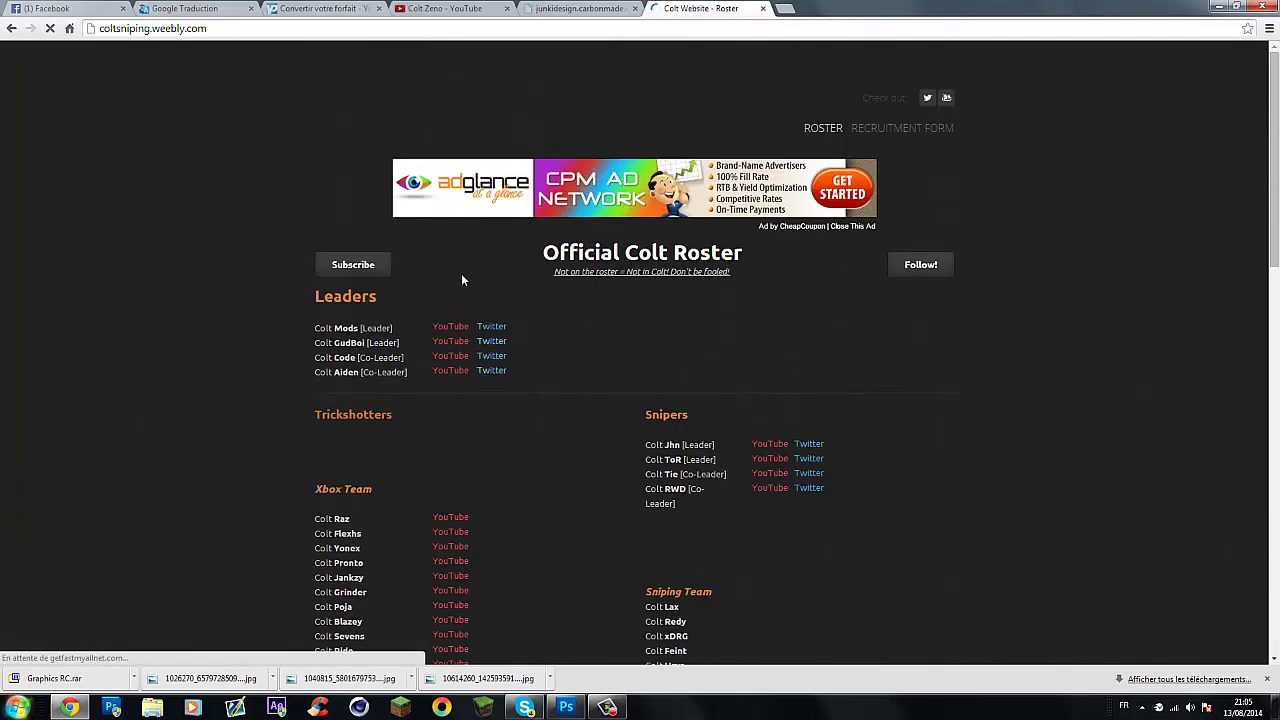
left_click(909, 131)
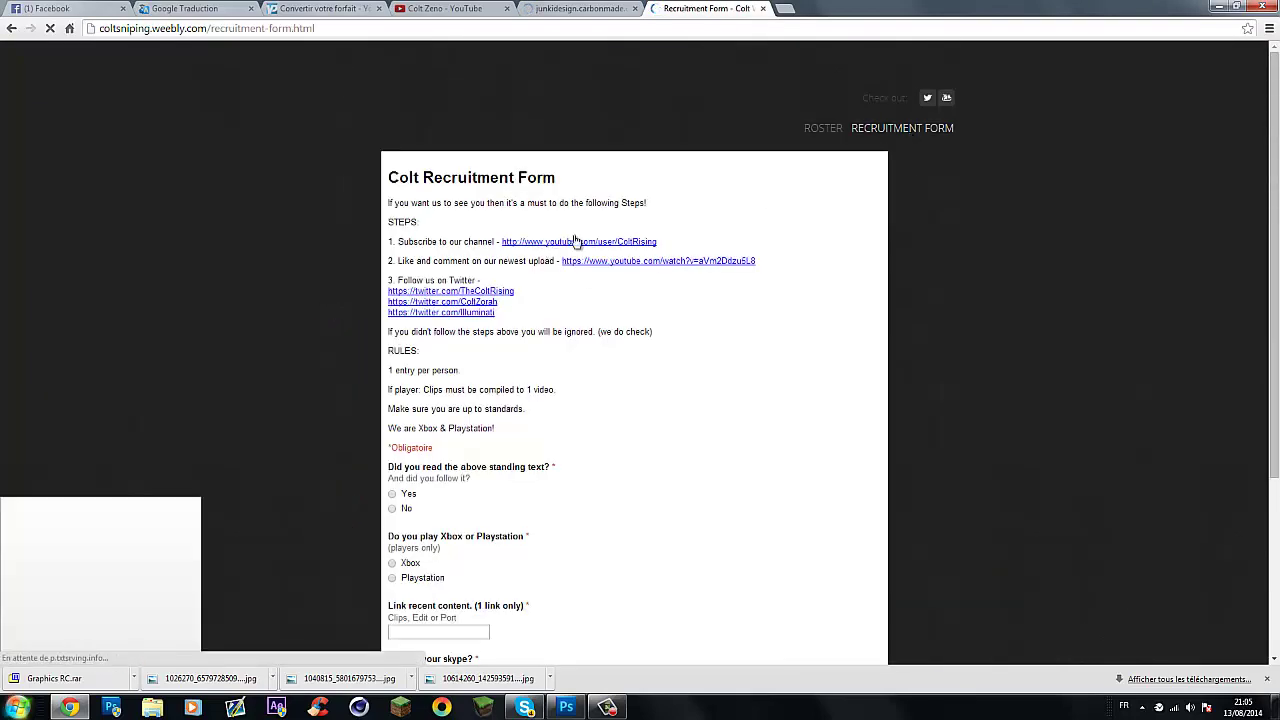
scroll(646, 531, "down", 2)
scroll(624, 507, "down", 3)
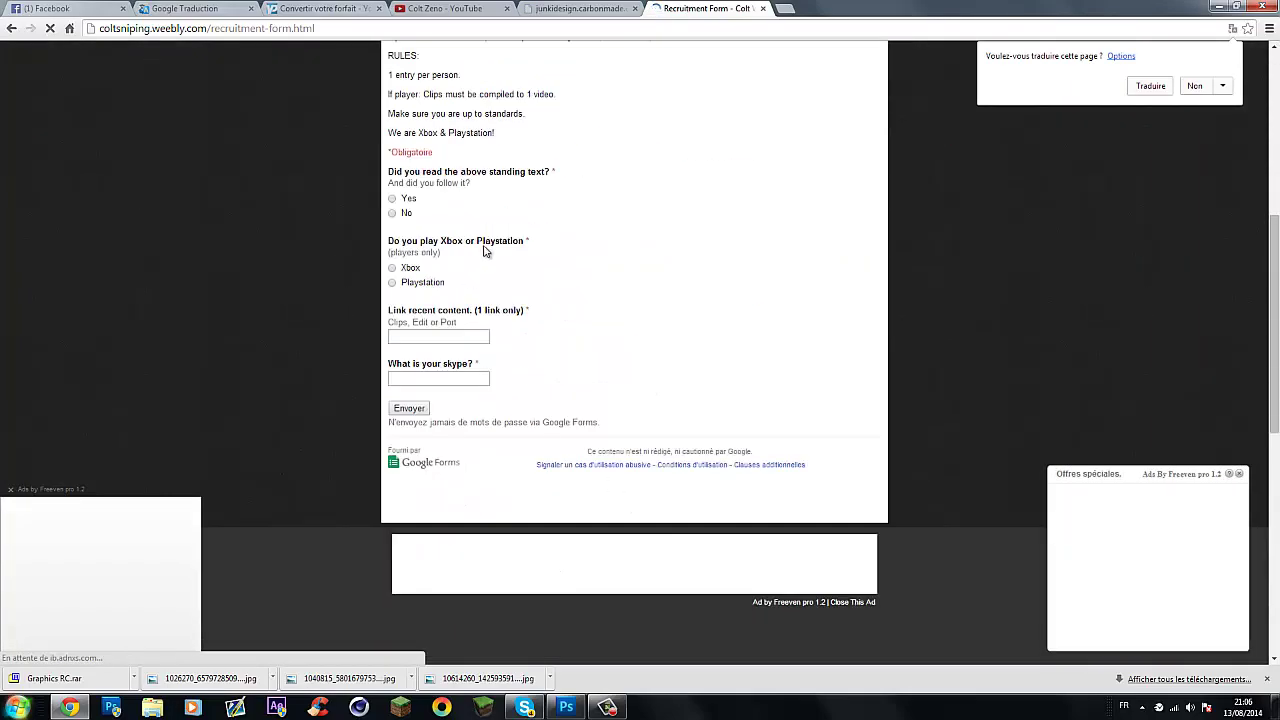
Return to Photoshop and browse to the GFX PACK IMPORTANT folder for opening a file.
key("alt+Tab")
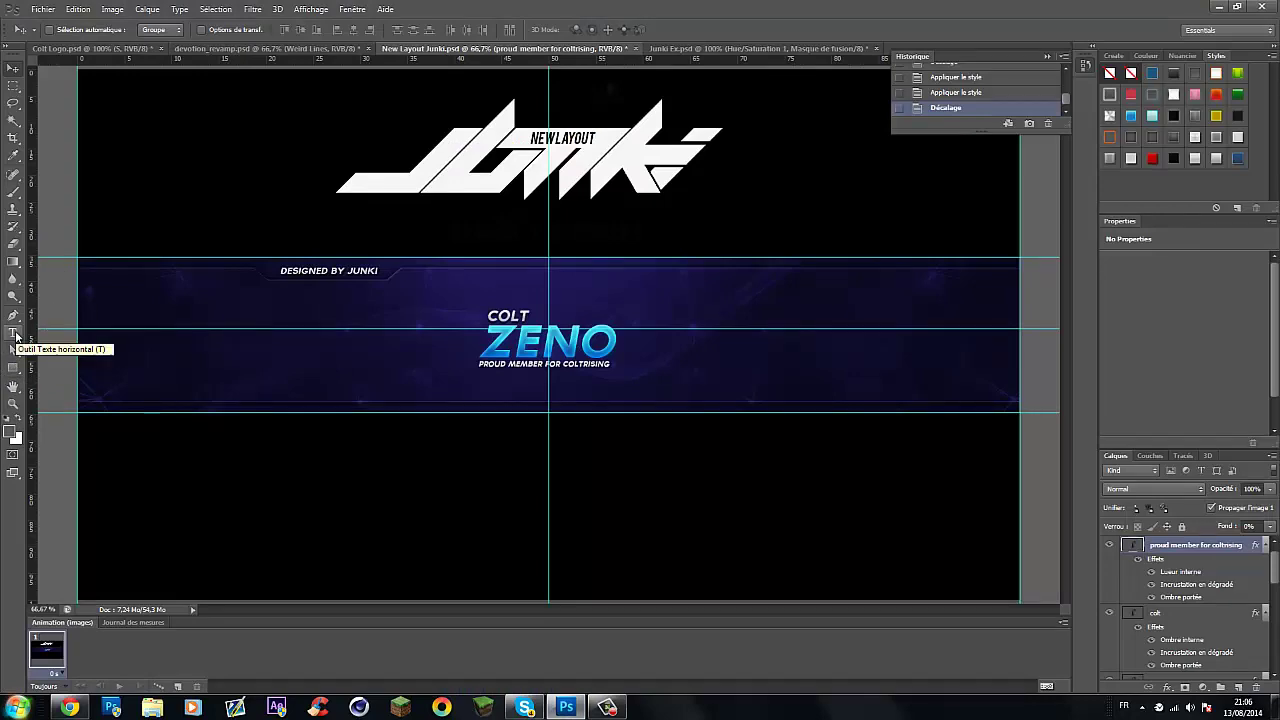
left_click(40, 8)
left_click(55, 36)
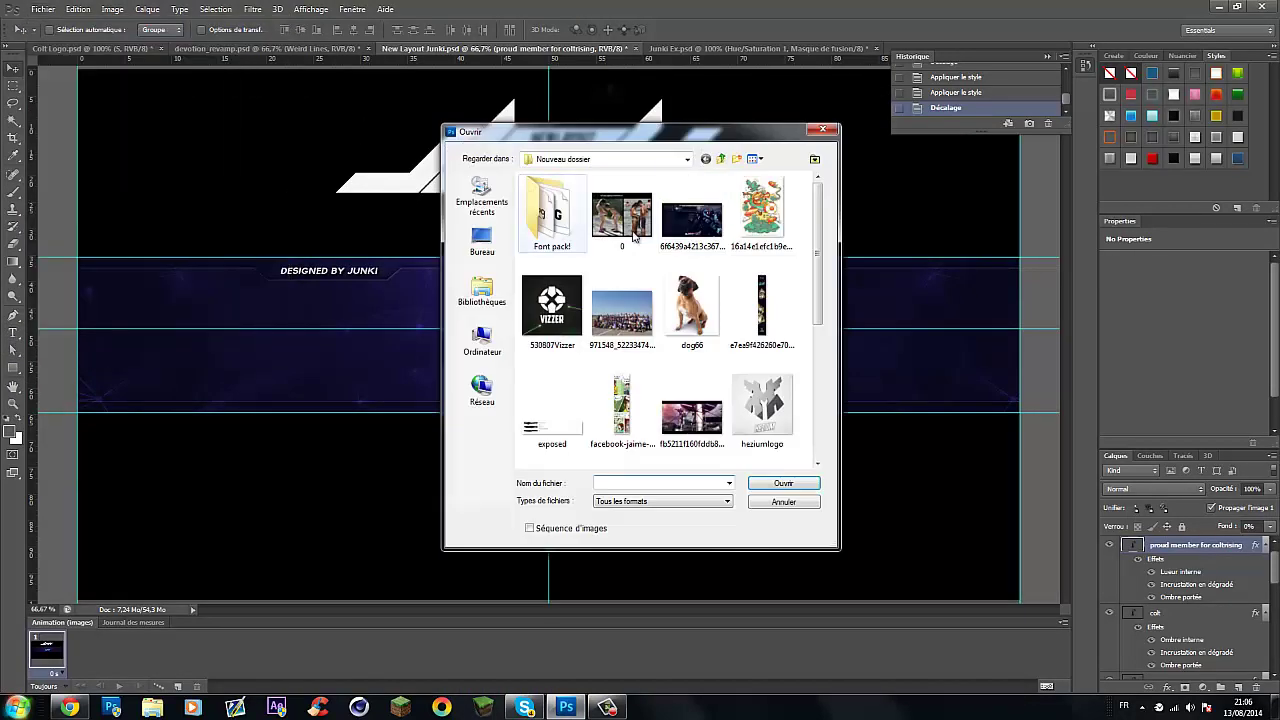
left_click(720, 158)
double_click(596, 243)
Look through the GFX PACK IMPORTANT files and open SparkGalaxy.psd.
scroll(625, 250, "down", 3)
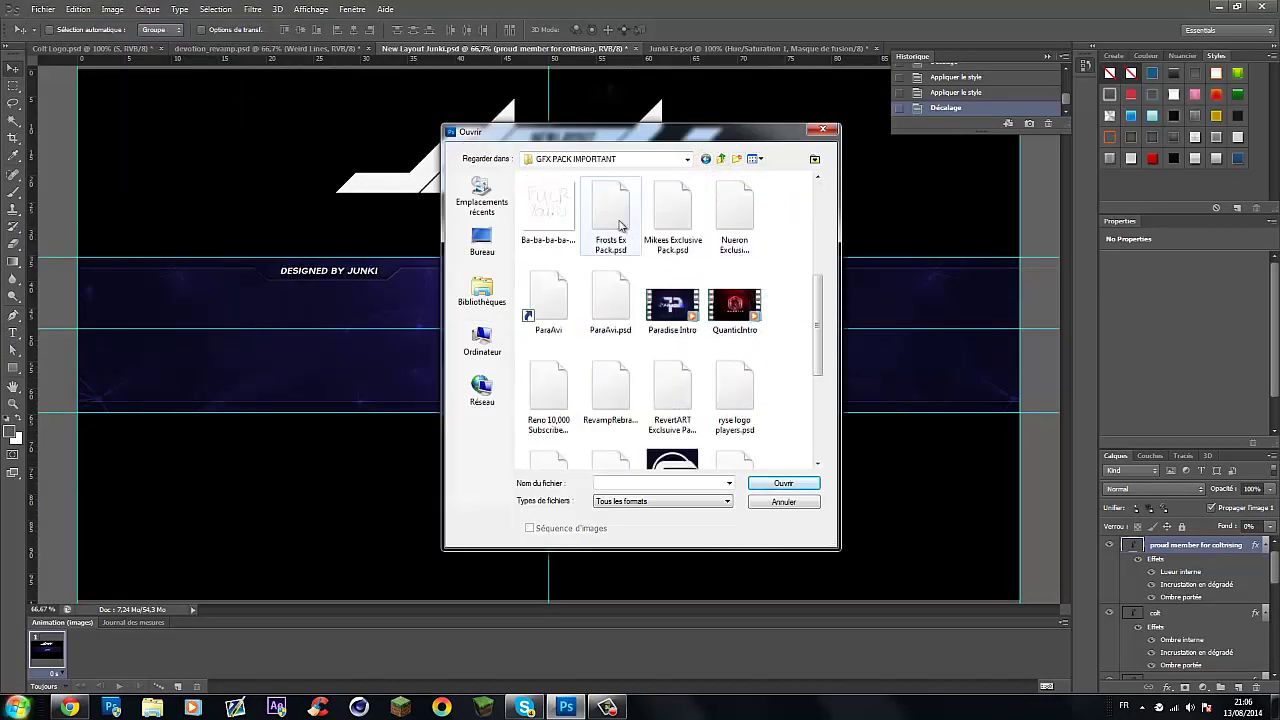
scroll(669, 402, "down", 2)
scroll(740, 300, "up", 3)
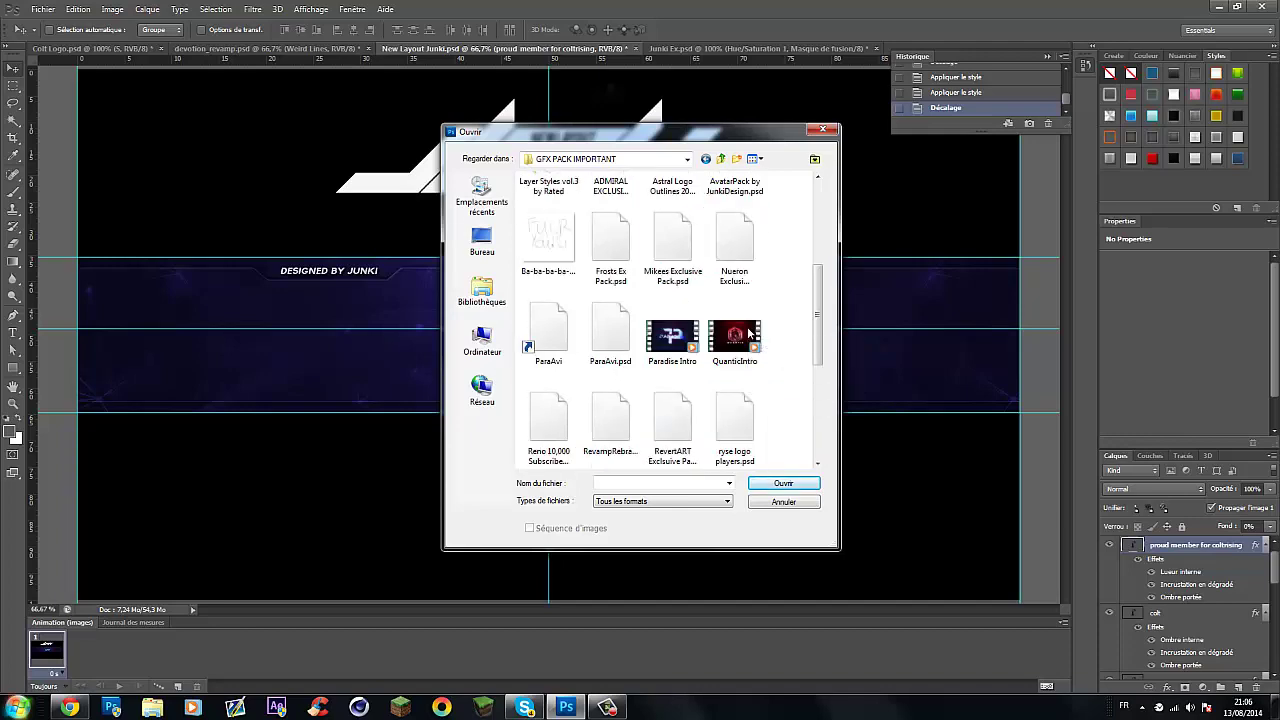
scroll(748, 325, "up", 2)
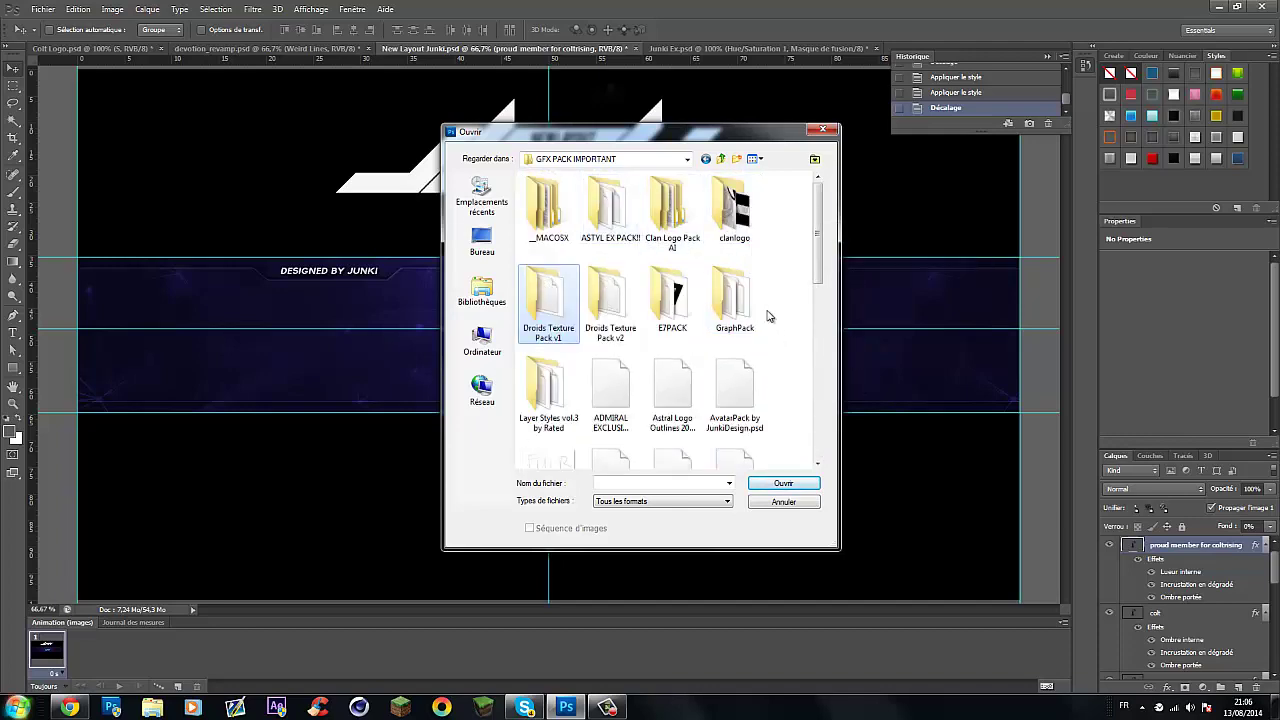
left_click_drag(810, 260, 814, 378)
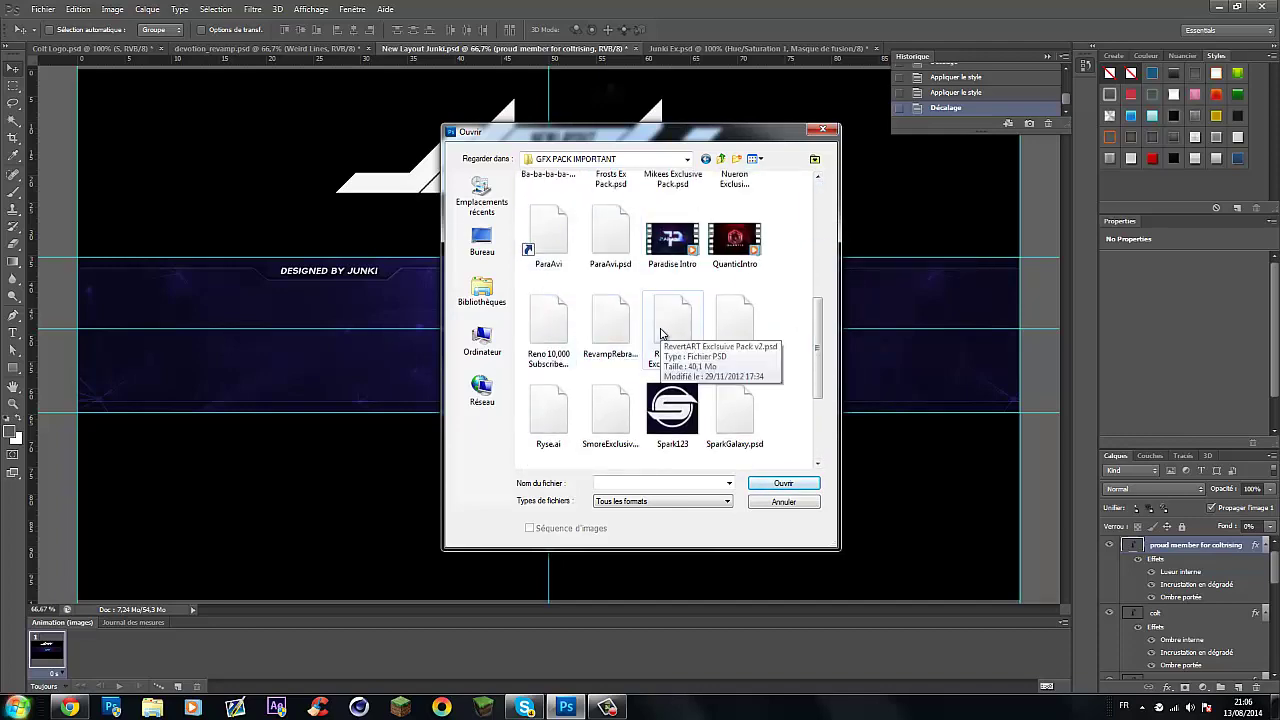
left_click(735, 415)
scroll(726, 328, "down", 2)
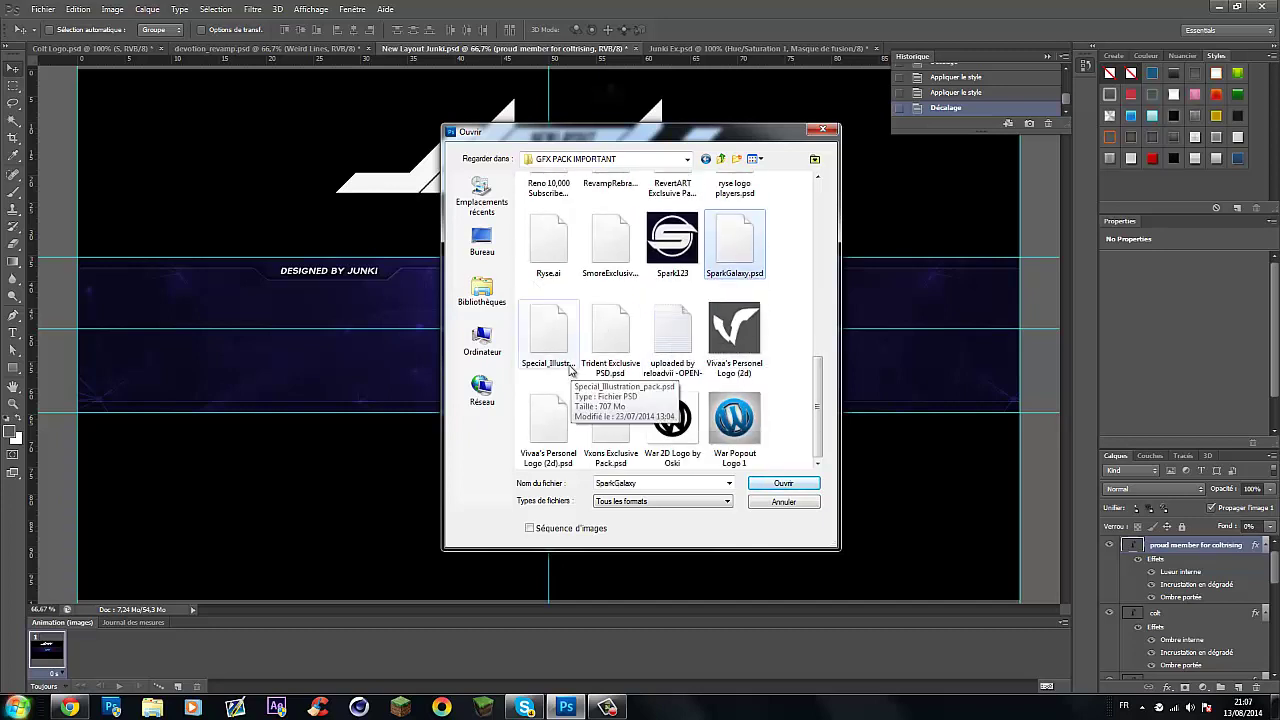
scroll(572, 370, "up", 2)
double_click(745, 448)
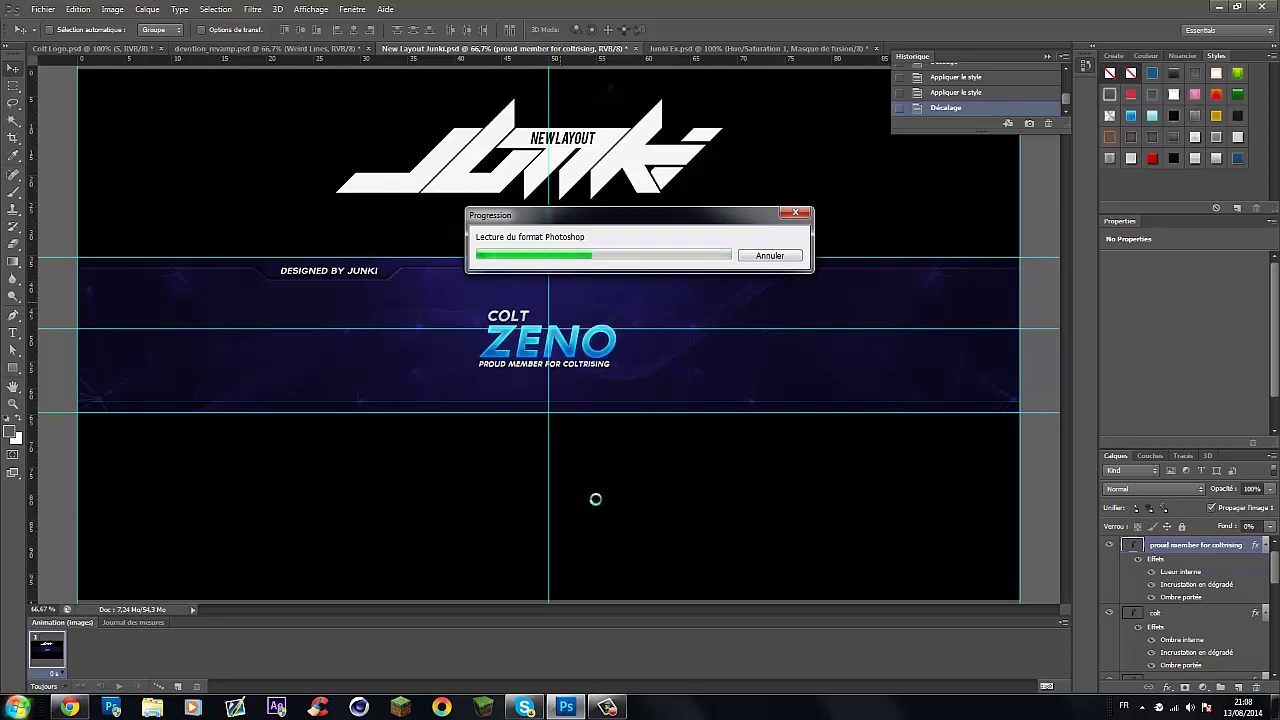
Switch to Skype, send the message "i started" to the banner's client and look through the unread group chats.
key("alt+Tab")
left_click(80, 278)
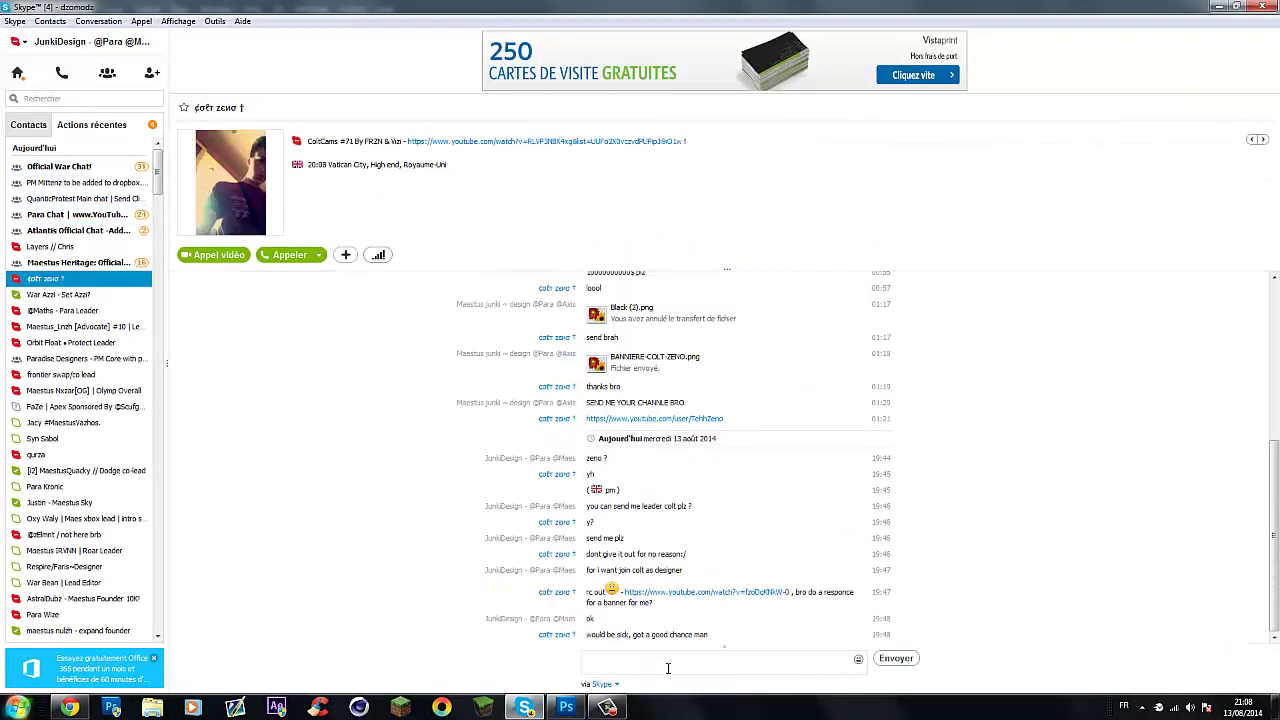
type("i started")
key("Return")
key("ctrl+Tab")
key("ctrl+Tab")
key("ctrl+Tab")
key("ctrl+Tab")
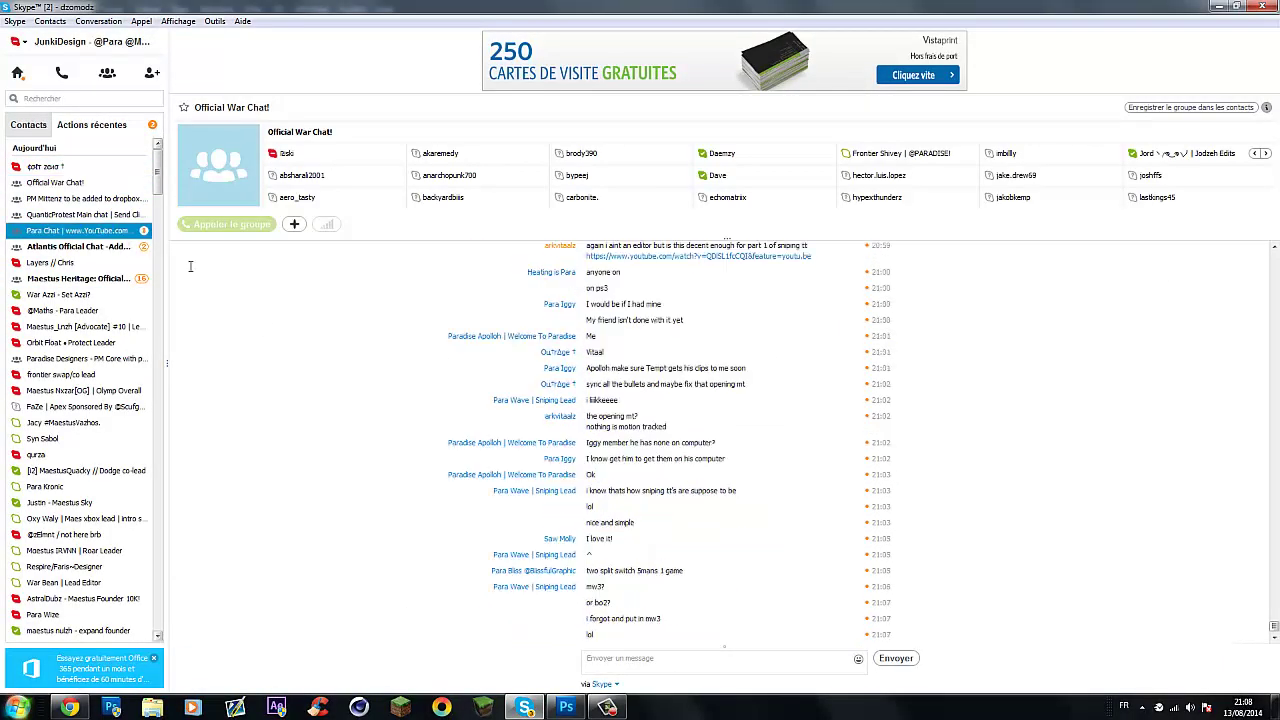
Switch to Chrome to look at the Colt Zeno channel and the other open pages, and return to Photoshop.
key("alt+Tab")
key("alt+Tab")
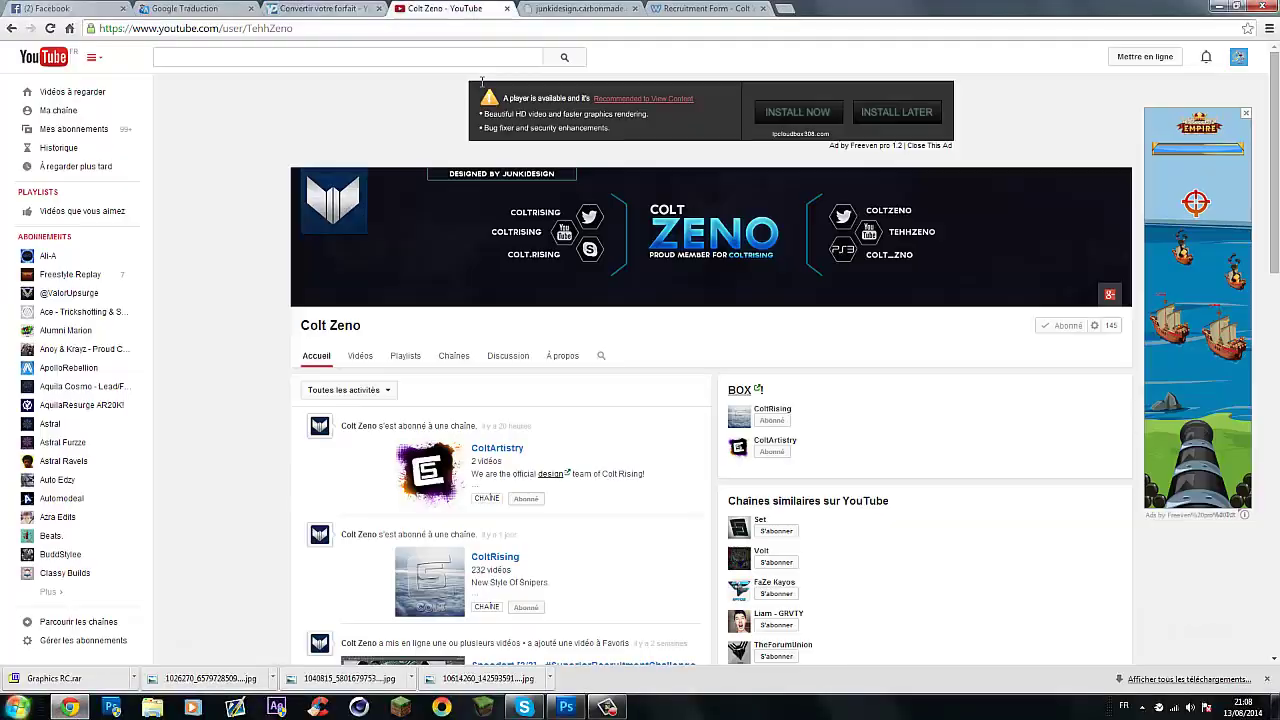
key("ctrl+Tab")
key("ctrl+Tab")
key("ctrl+Tab")
key("alt+Tab")
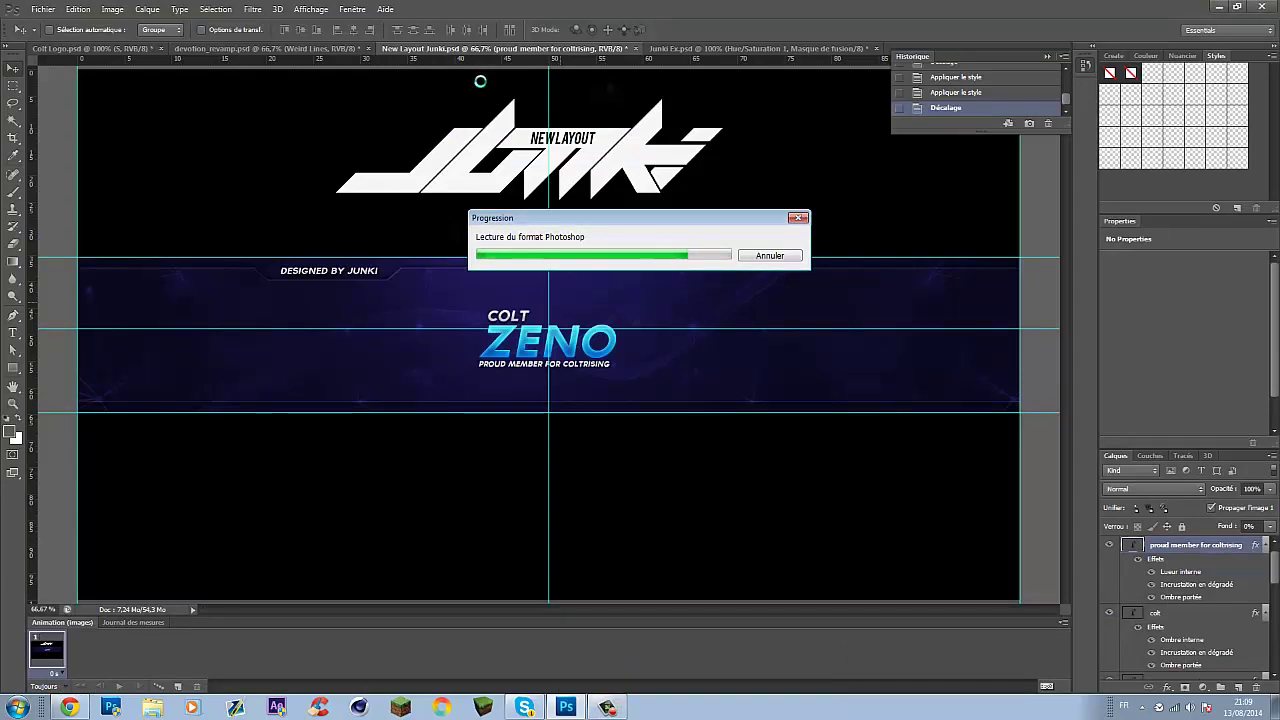
key("alt+Tab")
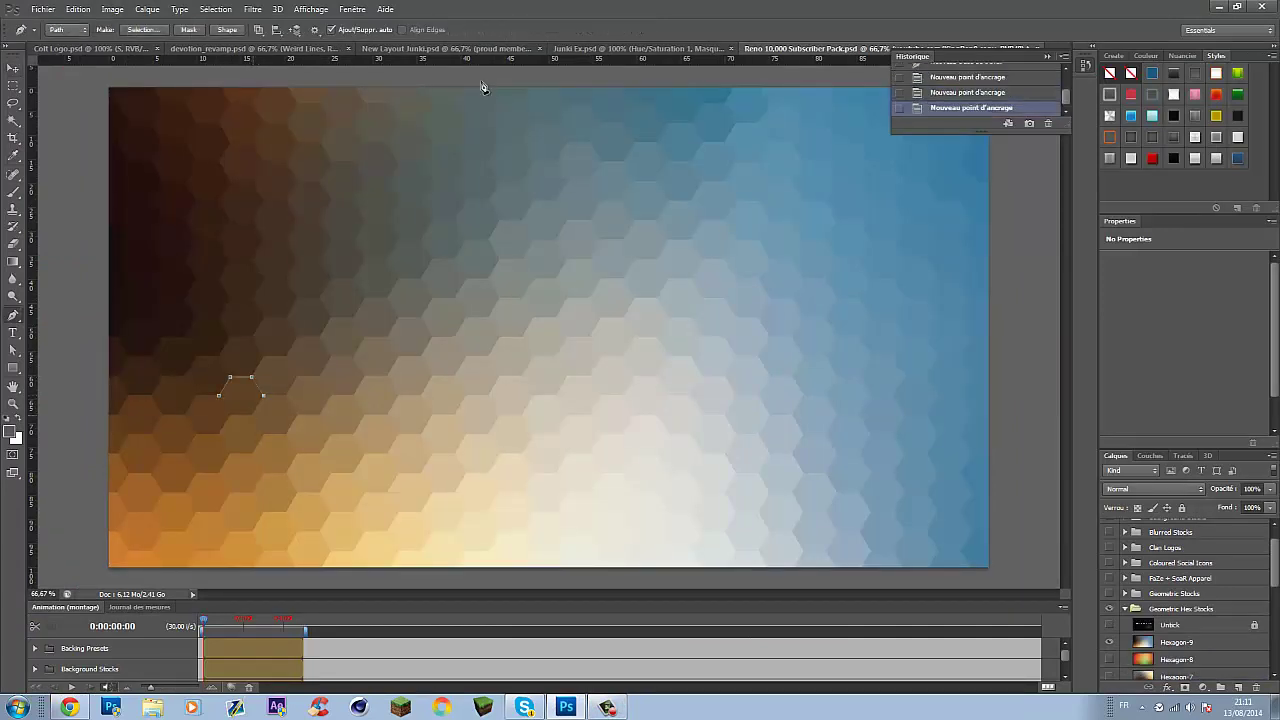
Close the traced hexagon path in Reno 10,000 Subscriber Pack.psd and fill it with black on a new layer.
right_click(481, 88)
key("Escape")
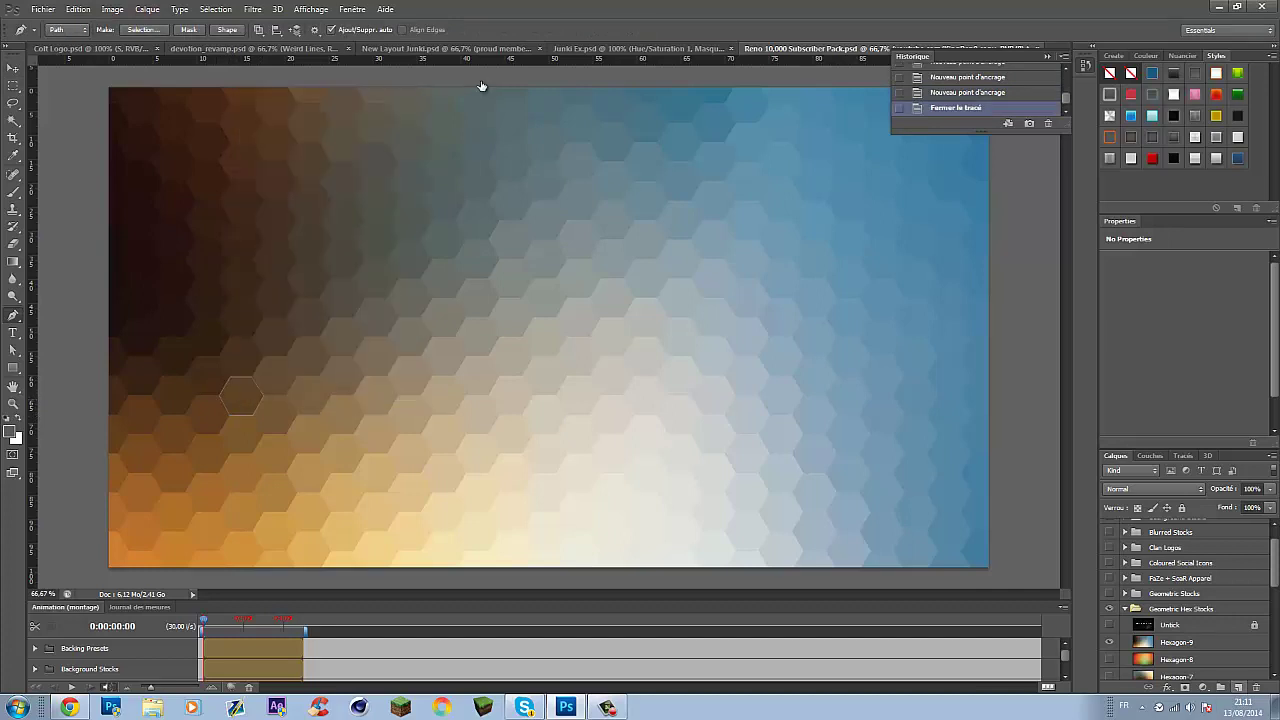
right_click(481, 88)
key("Up")
key("Up")
key("Up")
key("Up")
key("Return")
key("alt+Down")
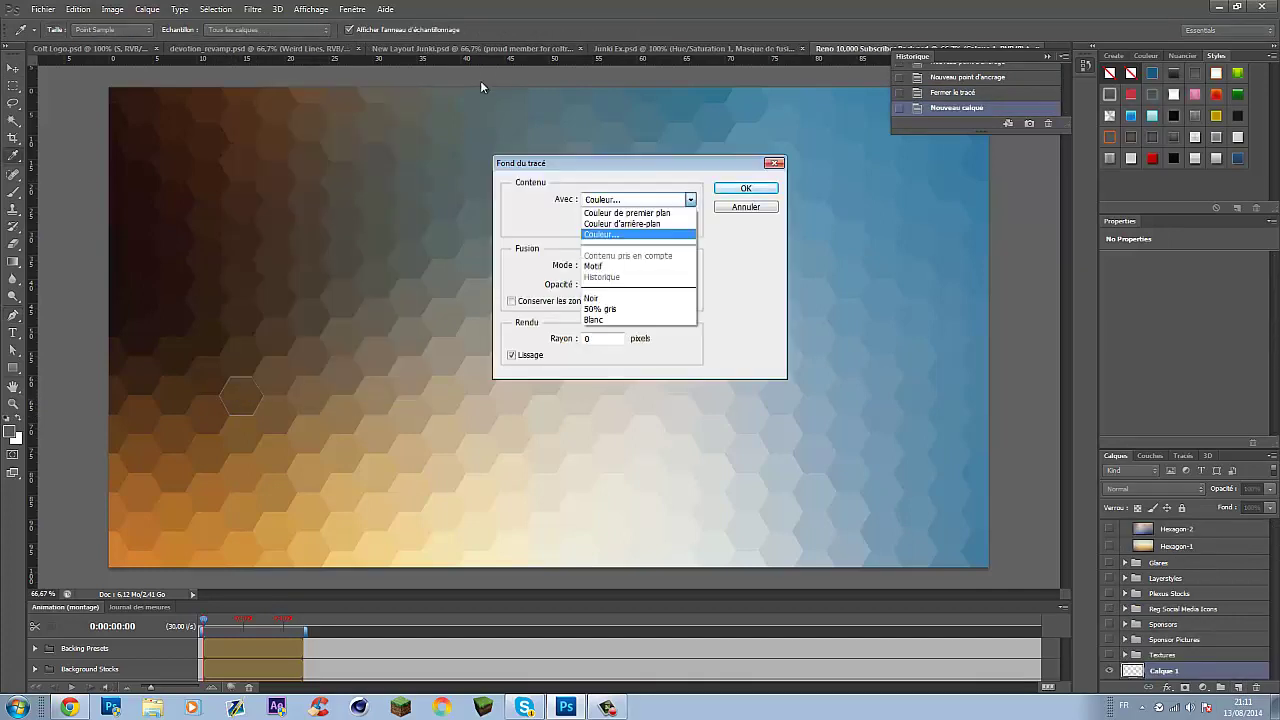
key("Down")
key("Down")
key("Down")
key("Return")
key("Return")
Nudge the filled hexagon upward and delete the path it was made from.
key("v")
key("Up")
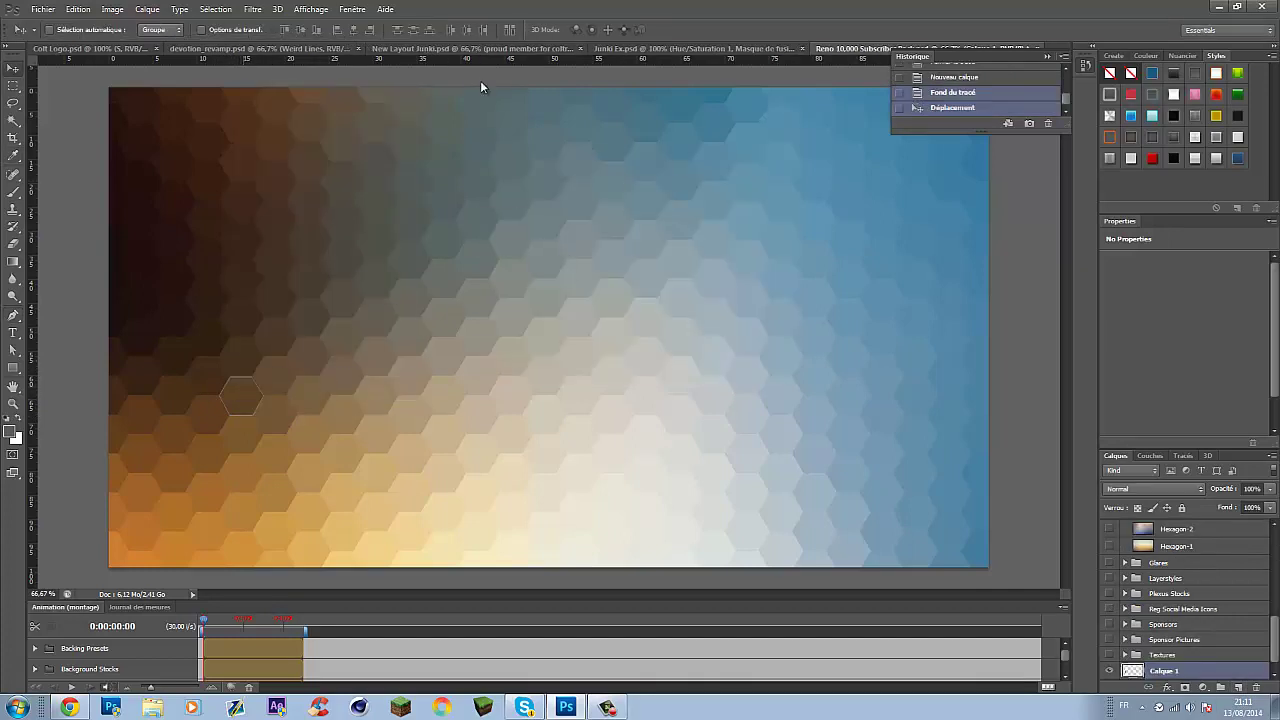
right_click(481, 88)
key("Down")
key("Down")
key("Return")
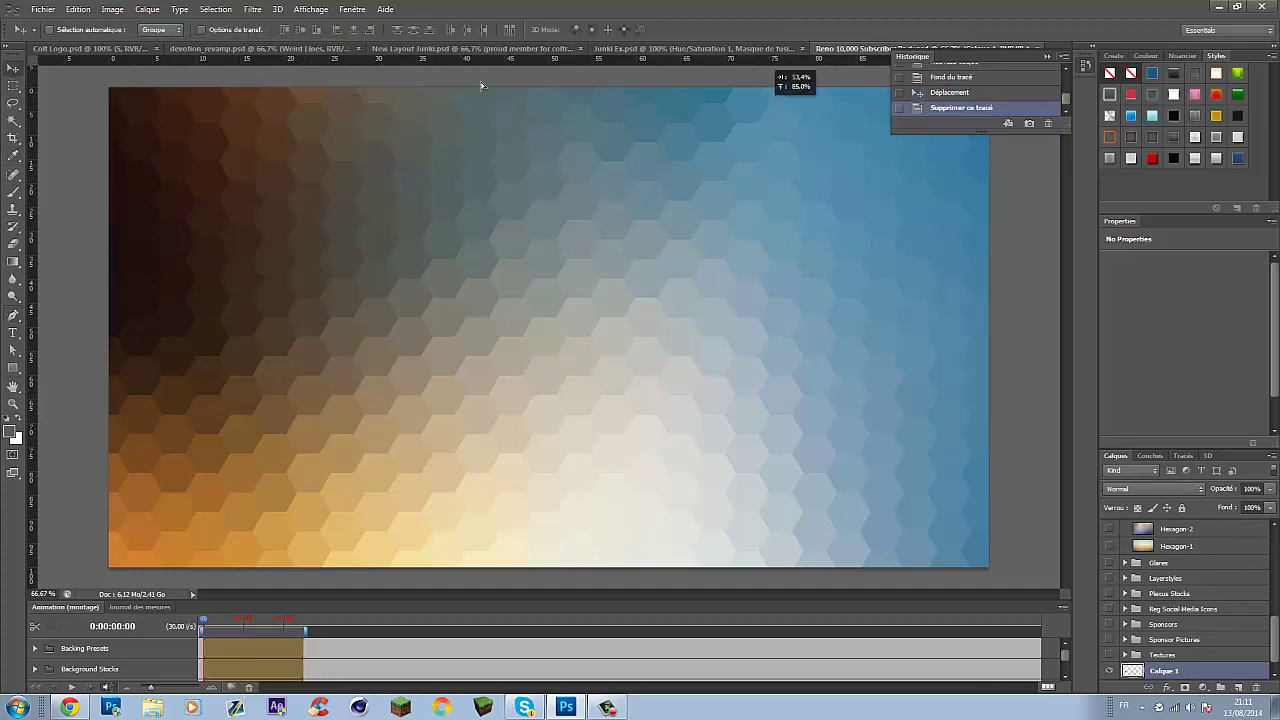
Bring the filled hexagon into New Layout Junki.psd beside the COLT ZENO title and apply the outline, shadow and inner glow layer style.
key("ctrl+shift+Tab")
key("ctrl+shift+Tab")
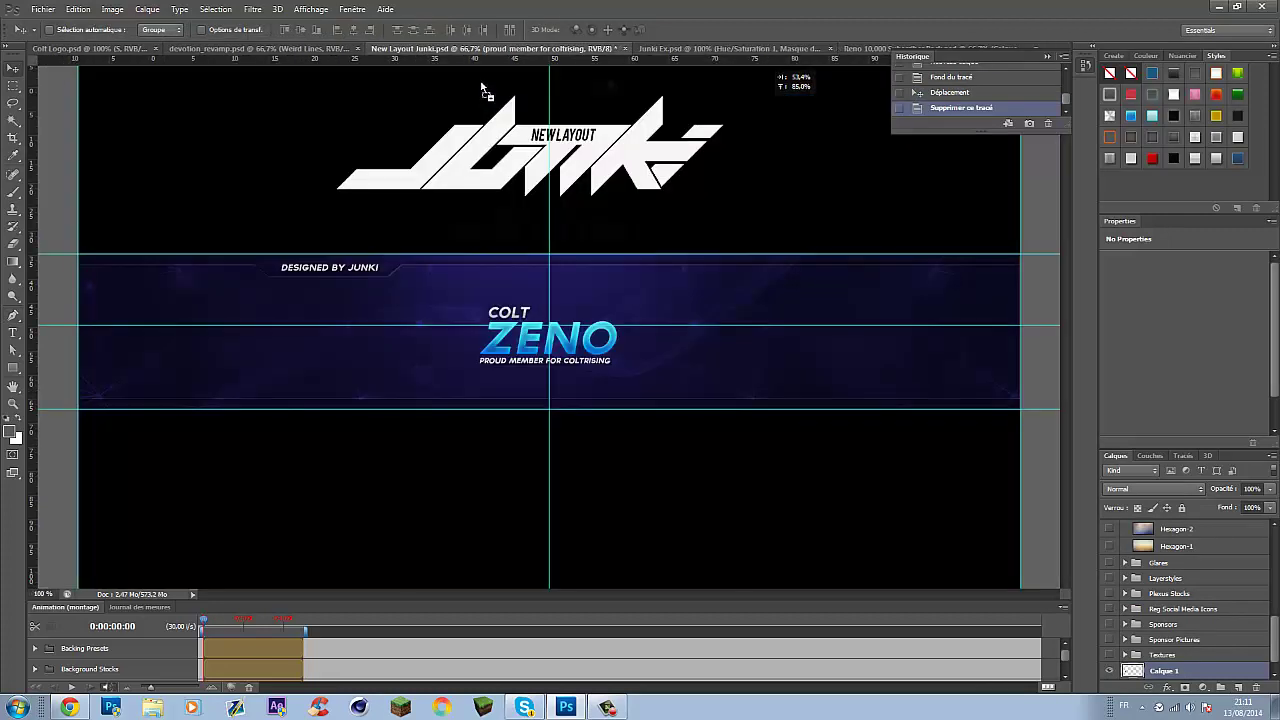
key("F2")
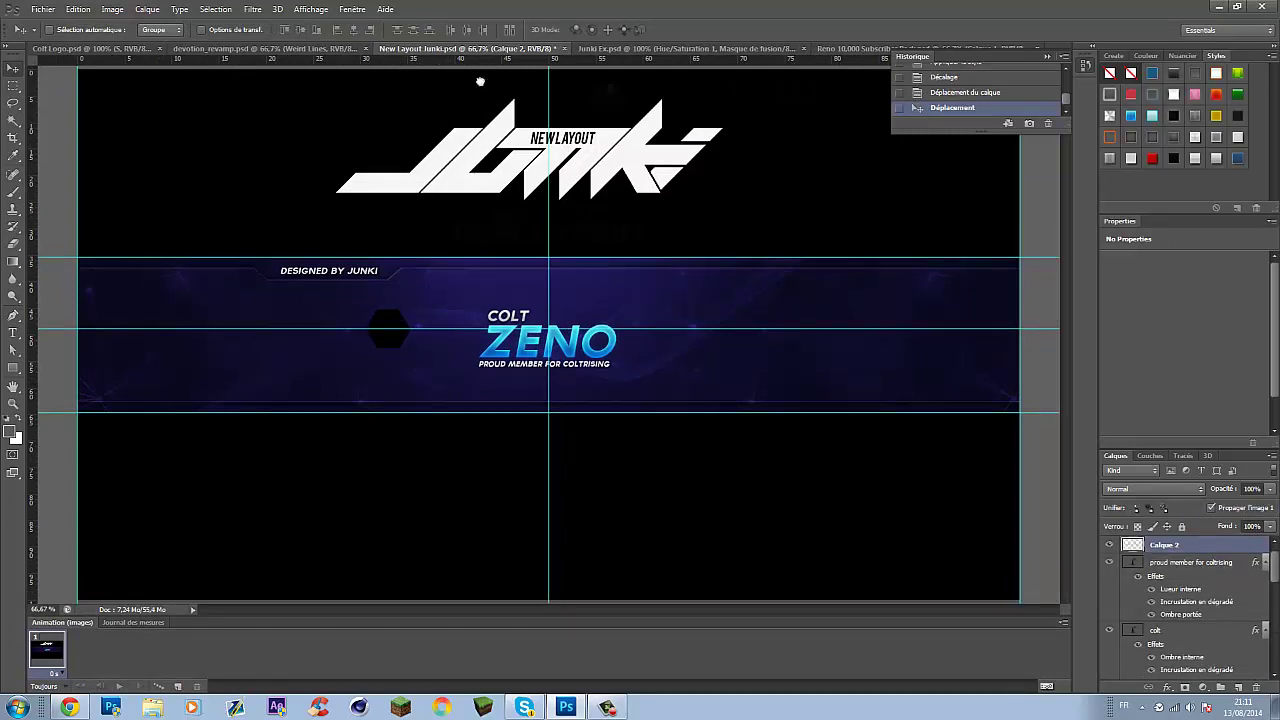
Transform the hexagon and duplicate its layer twice to form a three-hexagon honeycomb cluster beside the title.
key("ctrl+t")
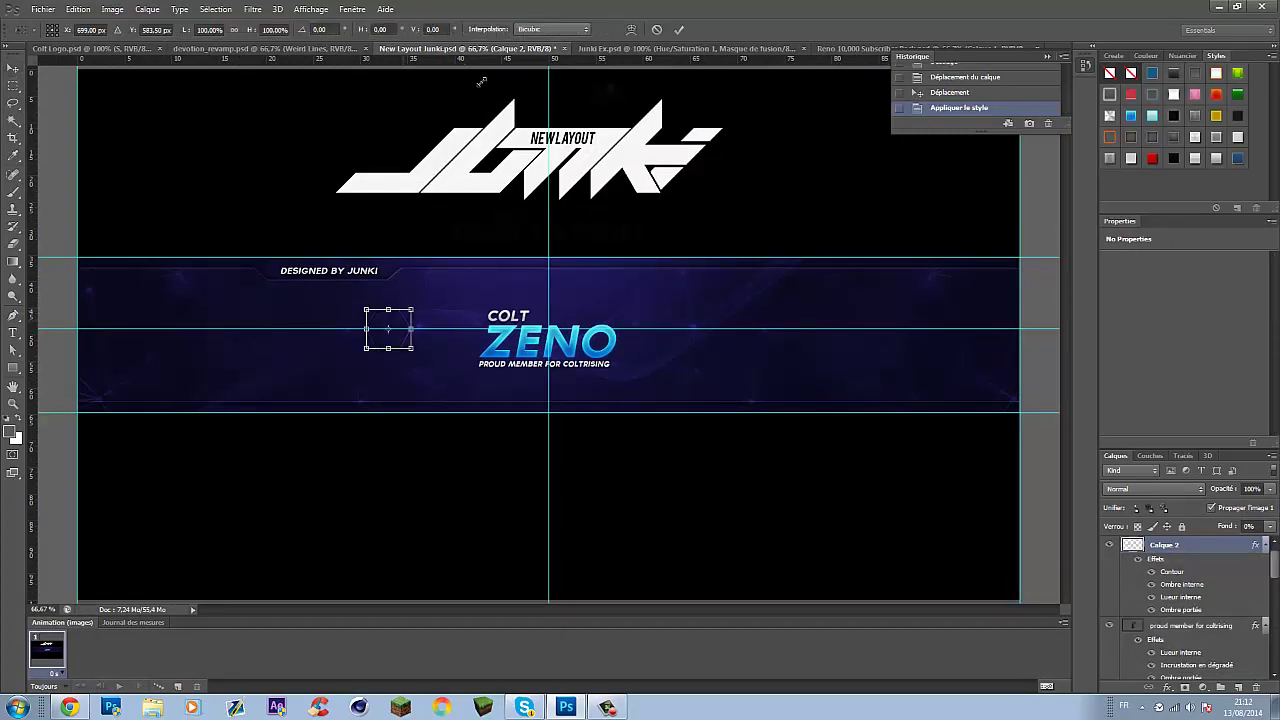
key("Return")
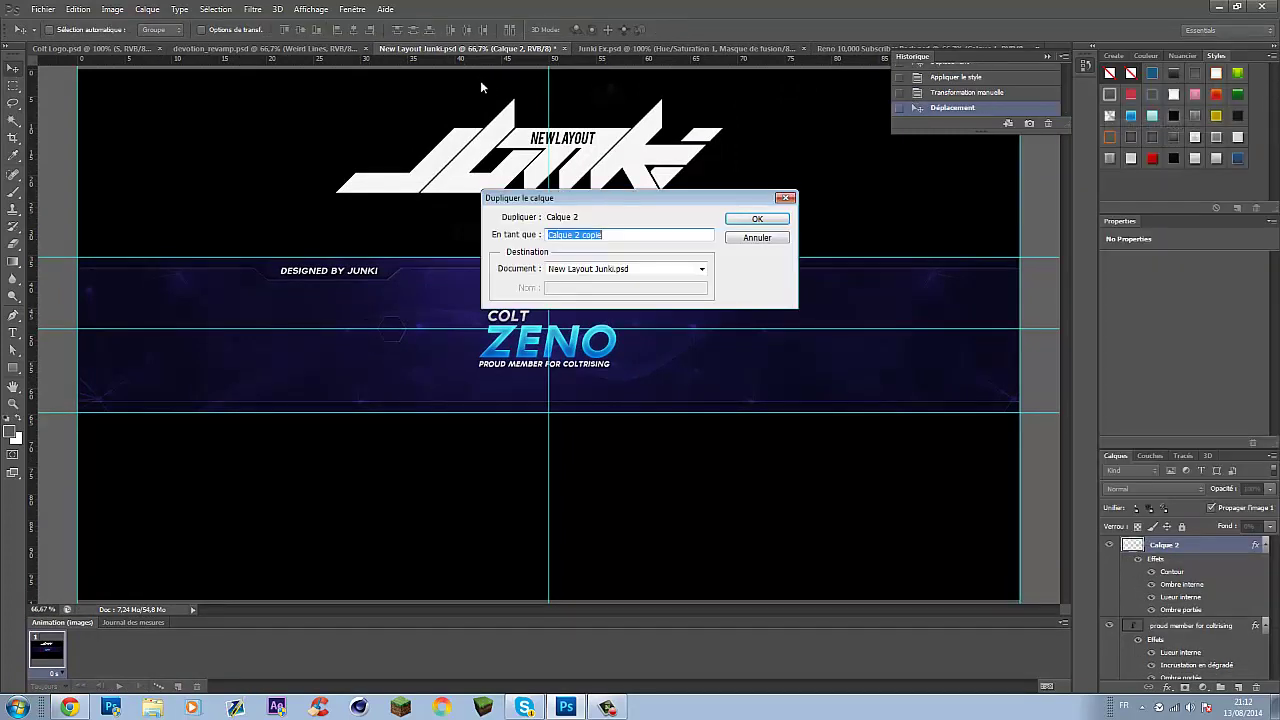
key("Return")
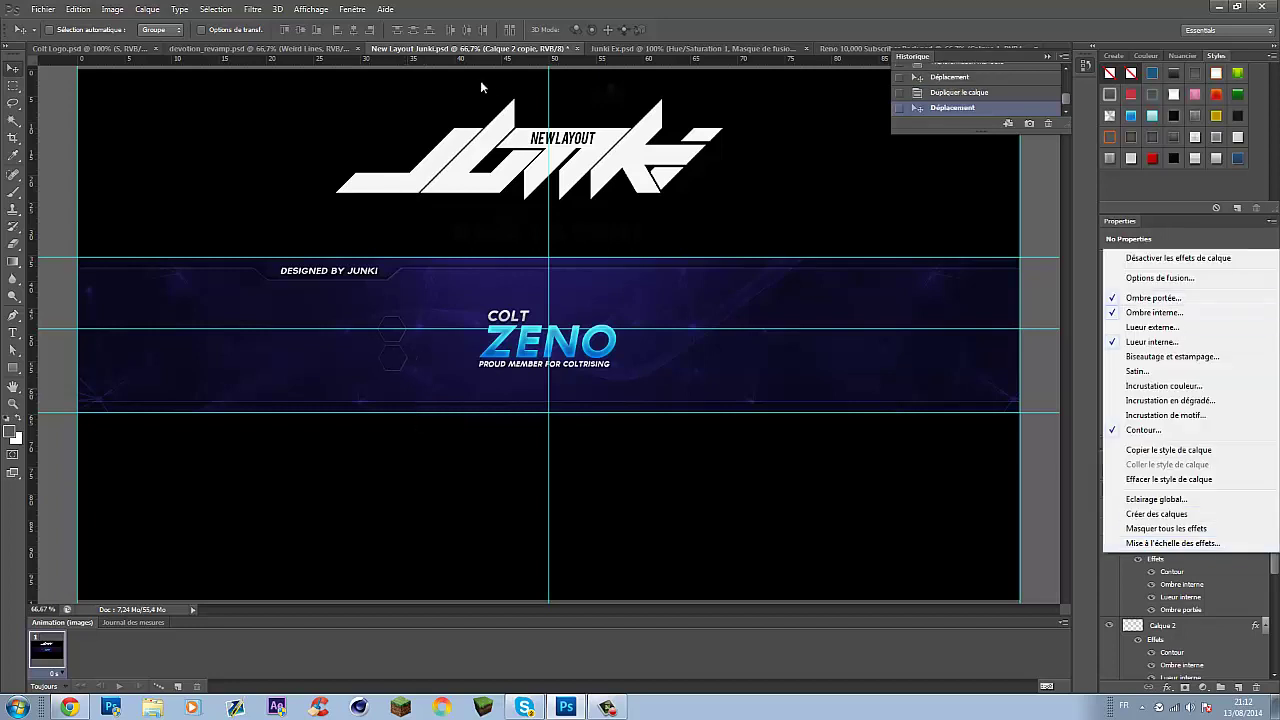
key("Return")
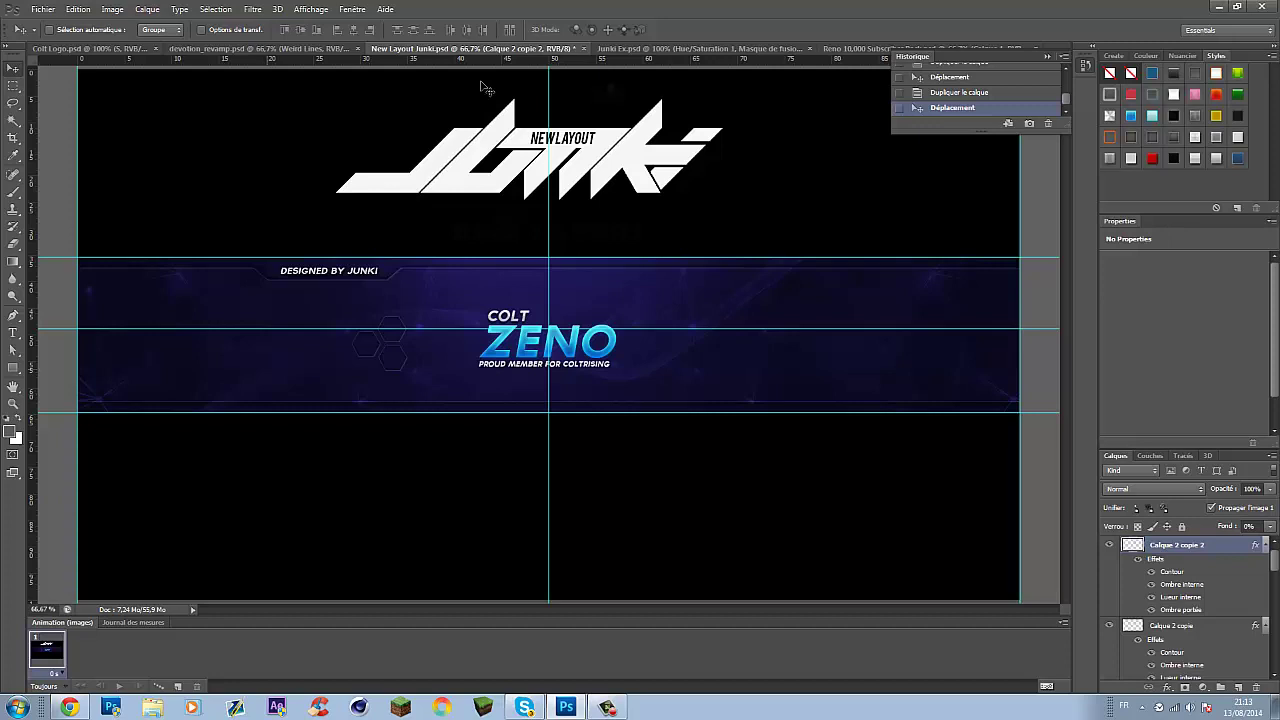
Bring the Twitter icon from the pack's social media icons into the banner, scale it into the upper hexagon and style it.
key("ctrl+Tab")
key("ctrl+Tab")
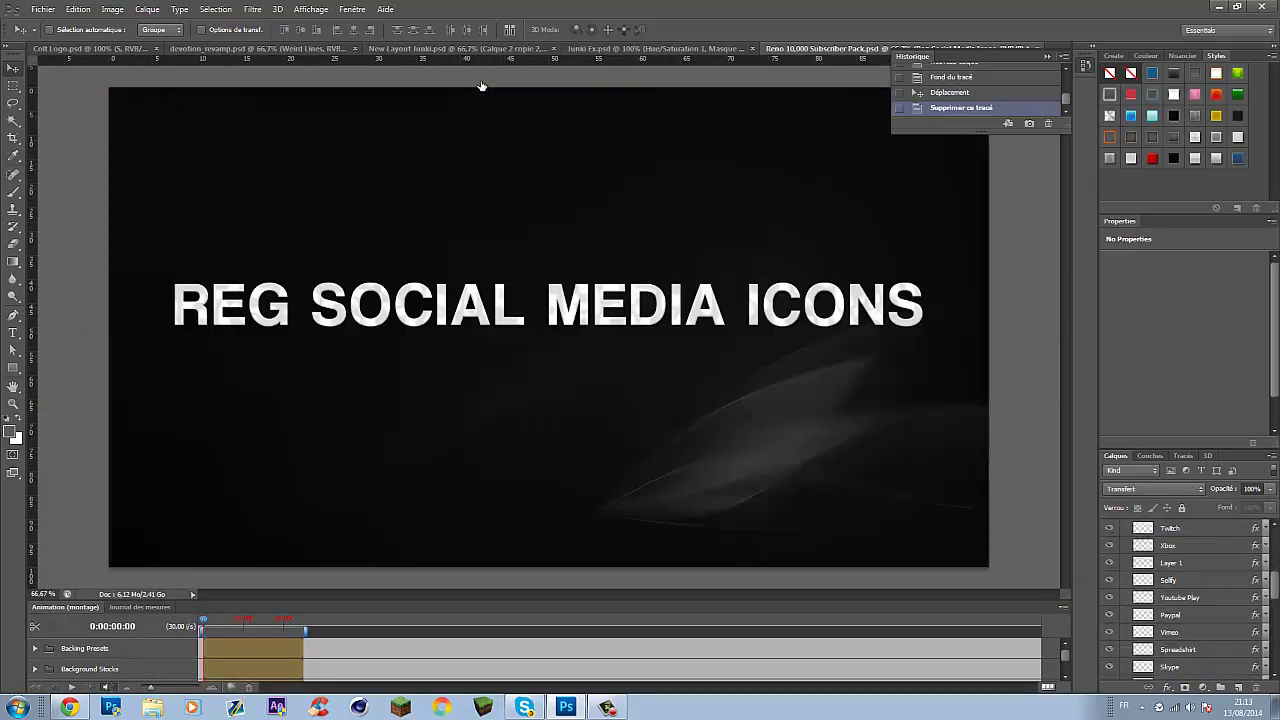
key("ctrl+shift+Tab")
key("ctrl+shift+Tab")
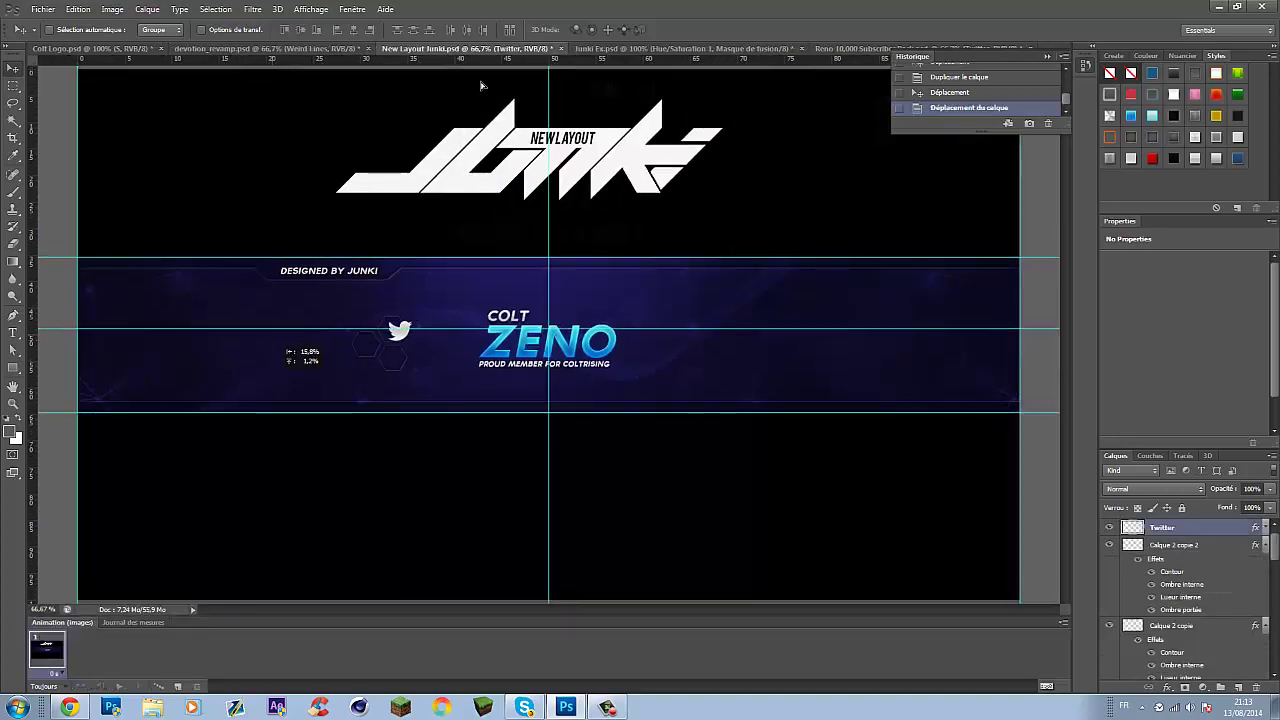
key("ctrl+t")
key("Return")
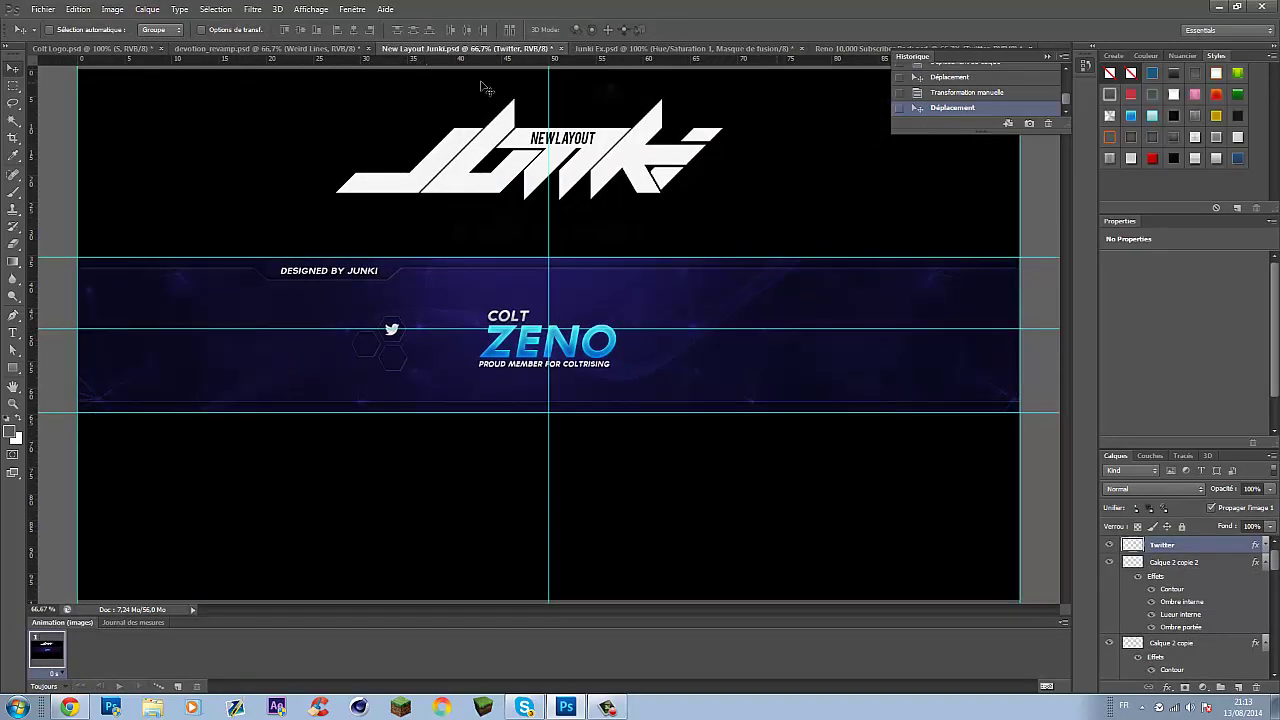
key("shift+0")
key("shift+0")
Bring the YouTube icon from the pack into the banner and scale and position it inside the lower hexagon.
key("ctrl+Tab")
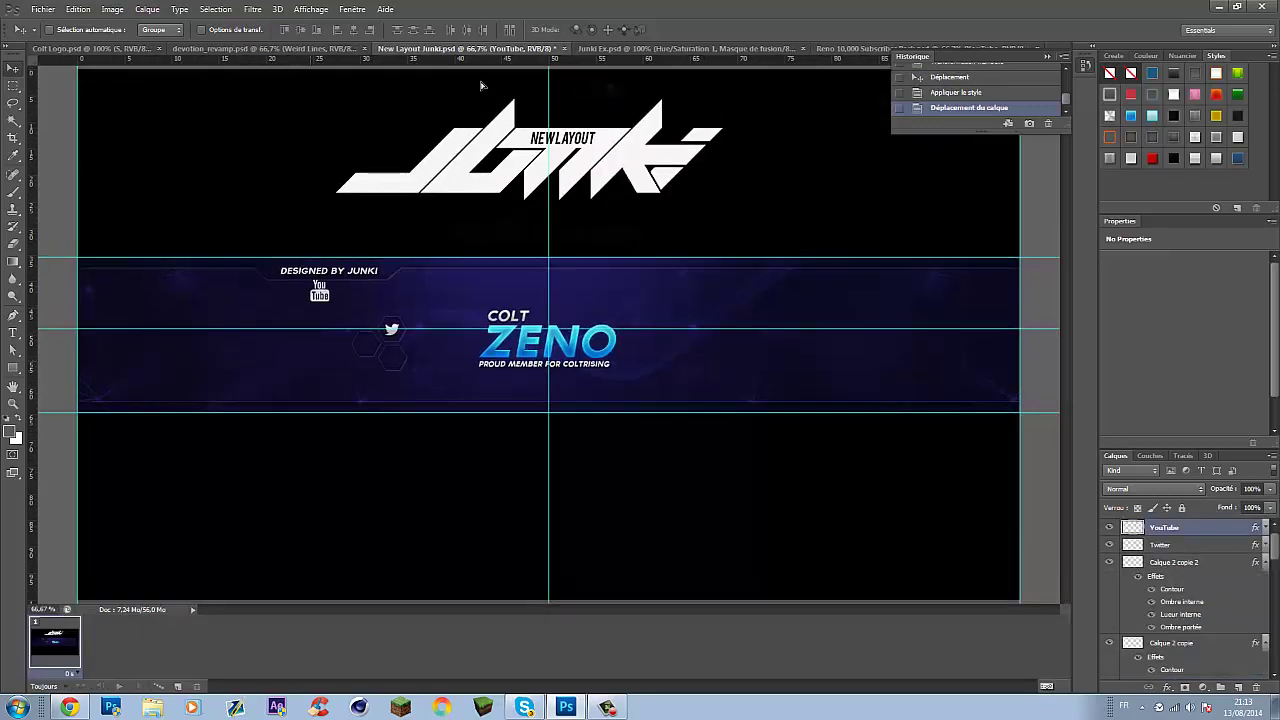
left_click_drag(319, 290, 386, 362)
key("ctrl+t")
key("Return")
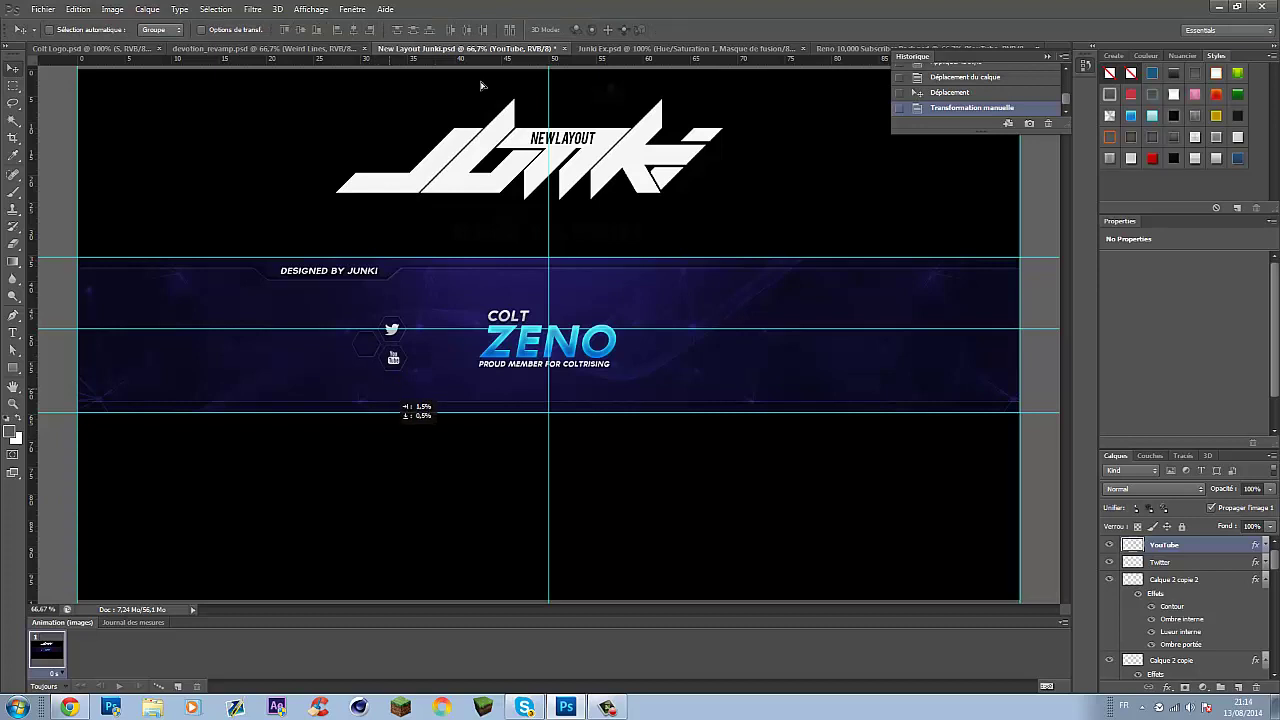
key("Down")
key("ctrl+t")
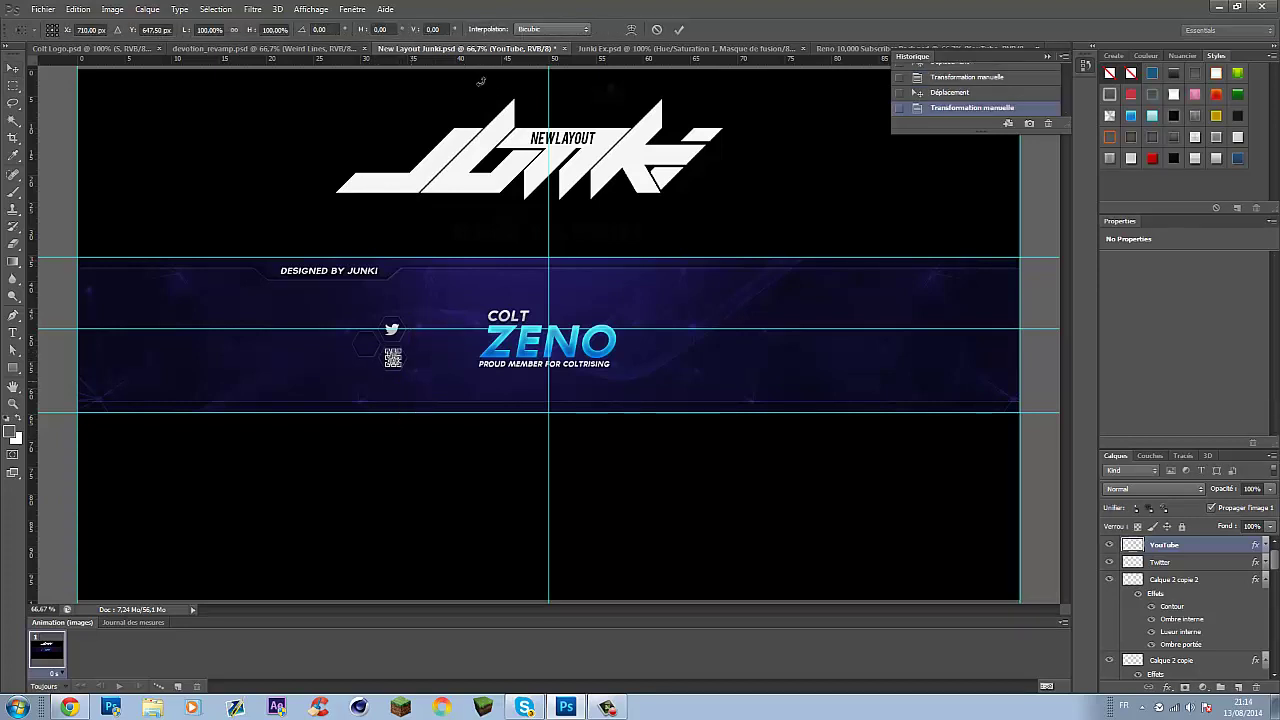
key("Return")
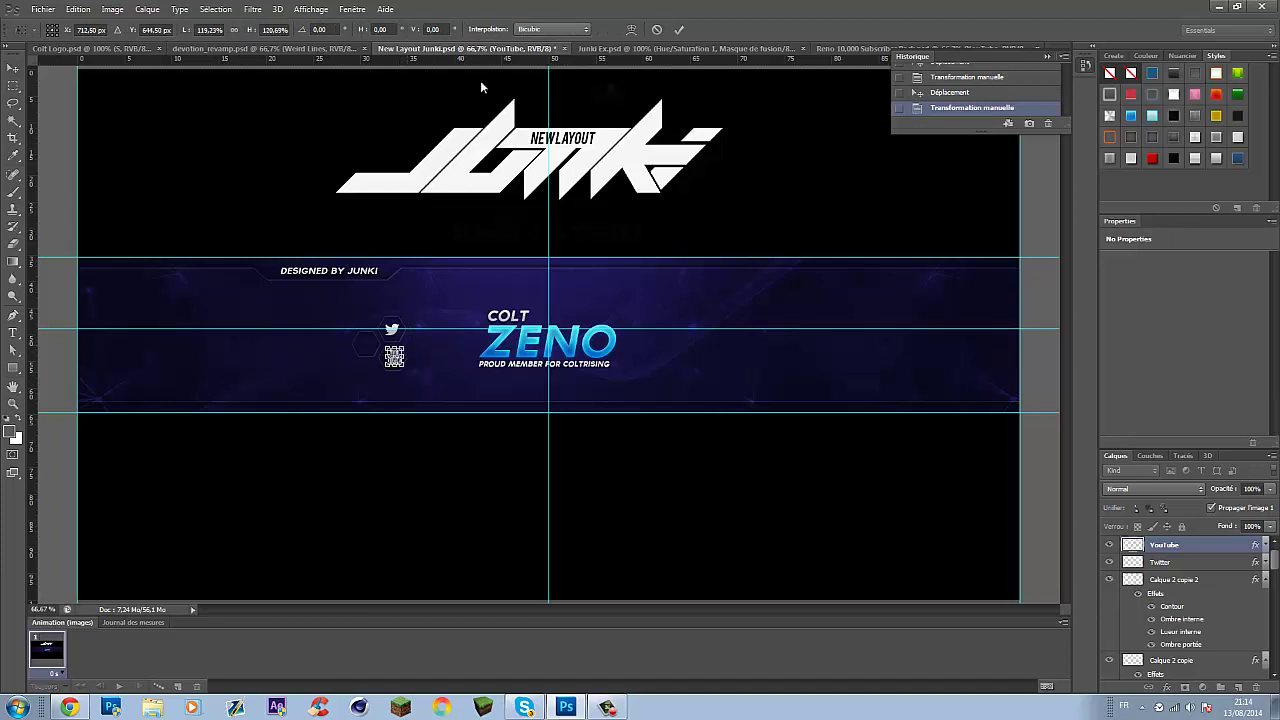
key("Up")
Bring the Skype icon from the pack into the banner and scale it down near the remaining empty hexagon.
key("ctrl+Tab")
key("ctrl+Tab")
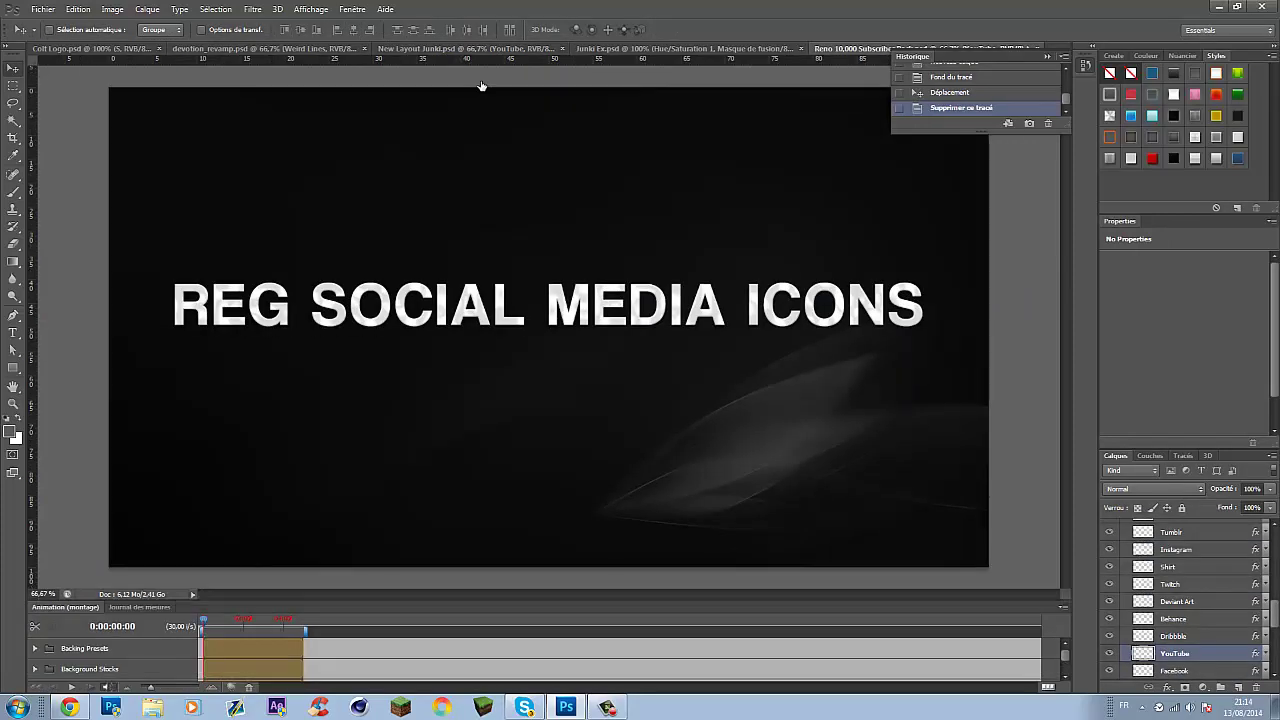
key("ctrl+shift+Tab")
key("ctrl+shift+Tab")
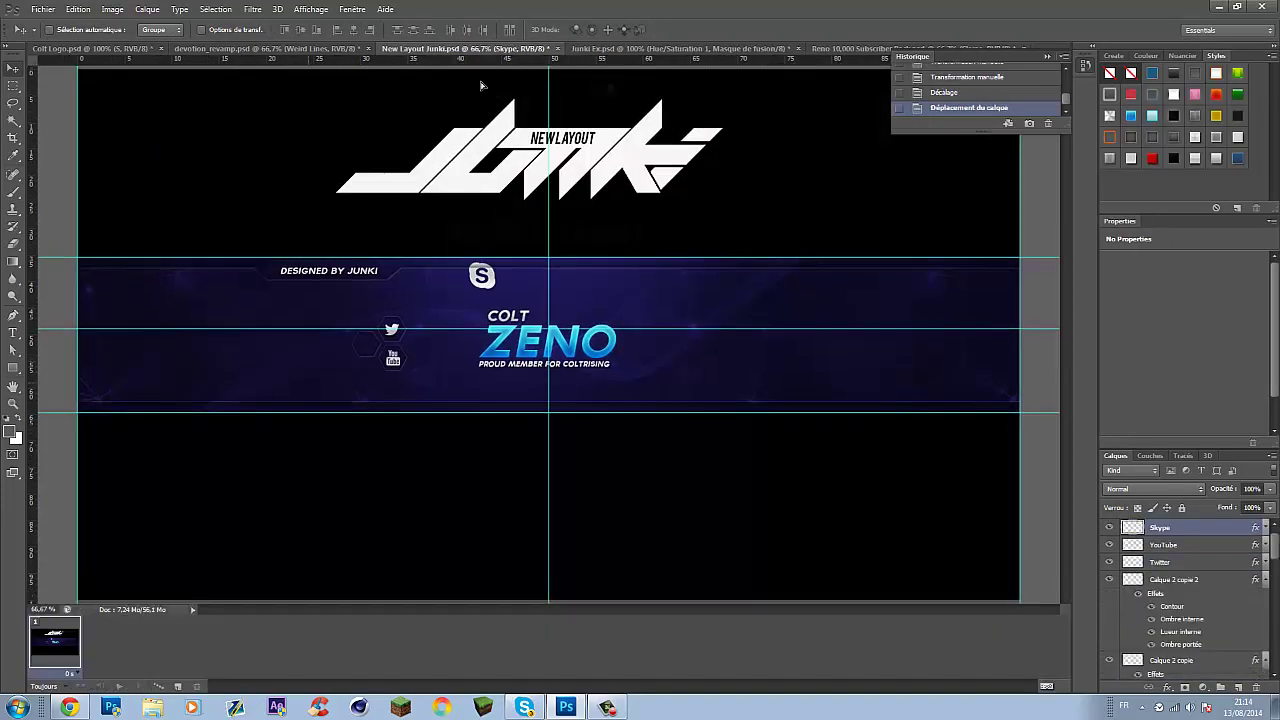
key("shift+Left")
key("shift+Down")
key("Return")
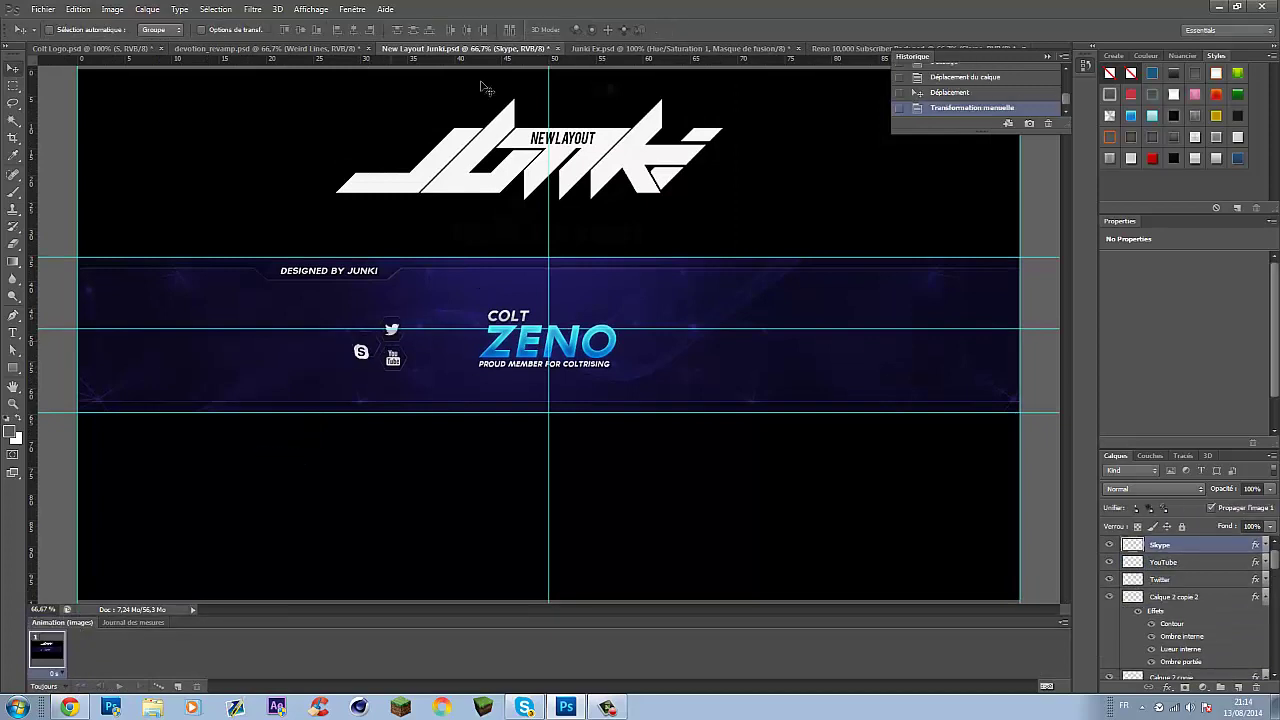
Add a white 15 pt COLTRISING text label beside the Twitter icon and apply the shadow and gradient overlay layer style.
key("t")
left_click(301, 319)
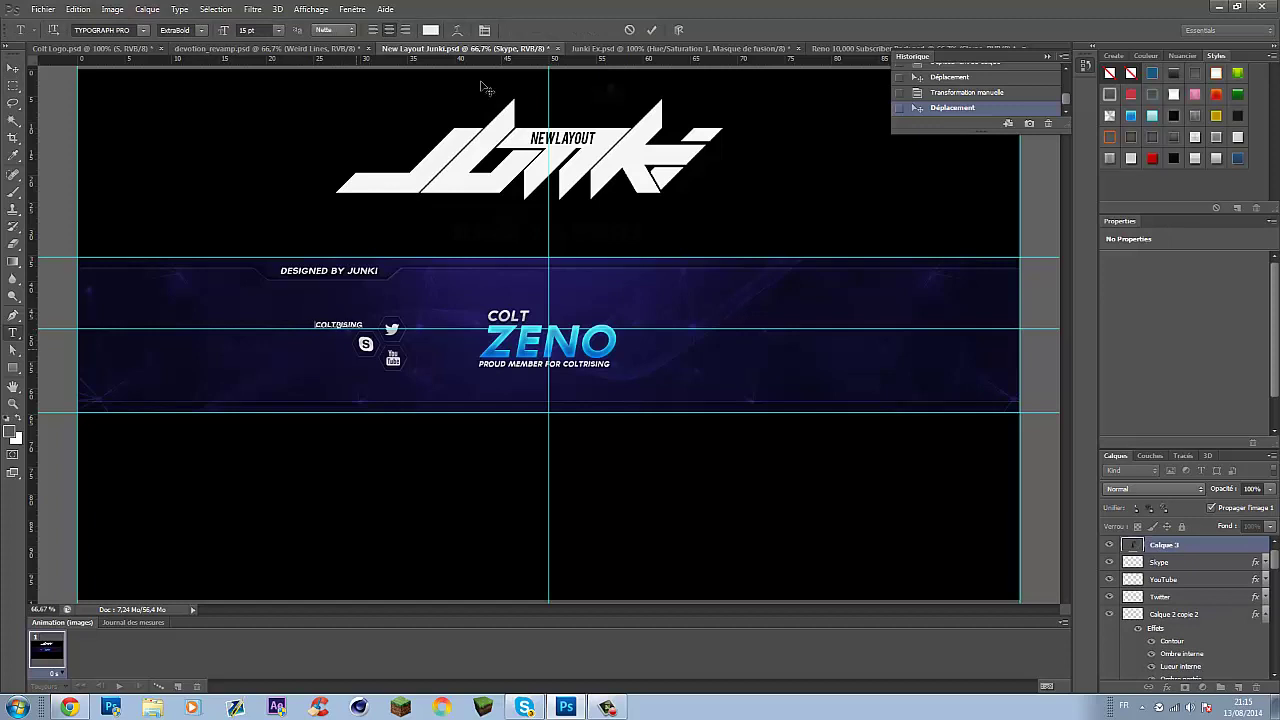
key("ctrl+Return")
key("v")
key("Up")
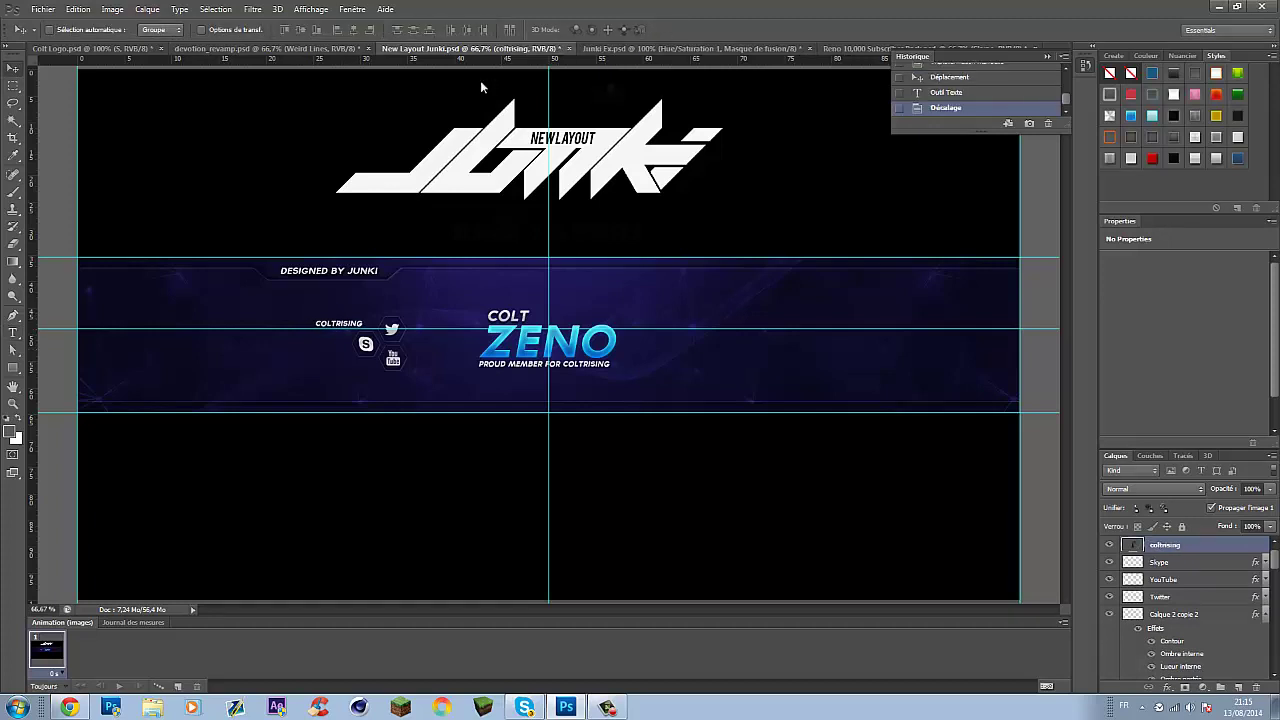
key("F2")
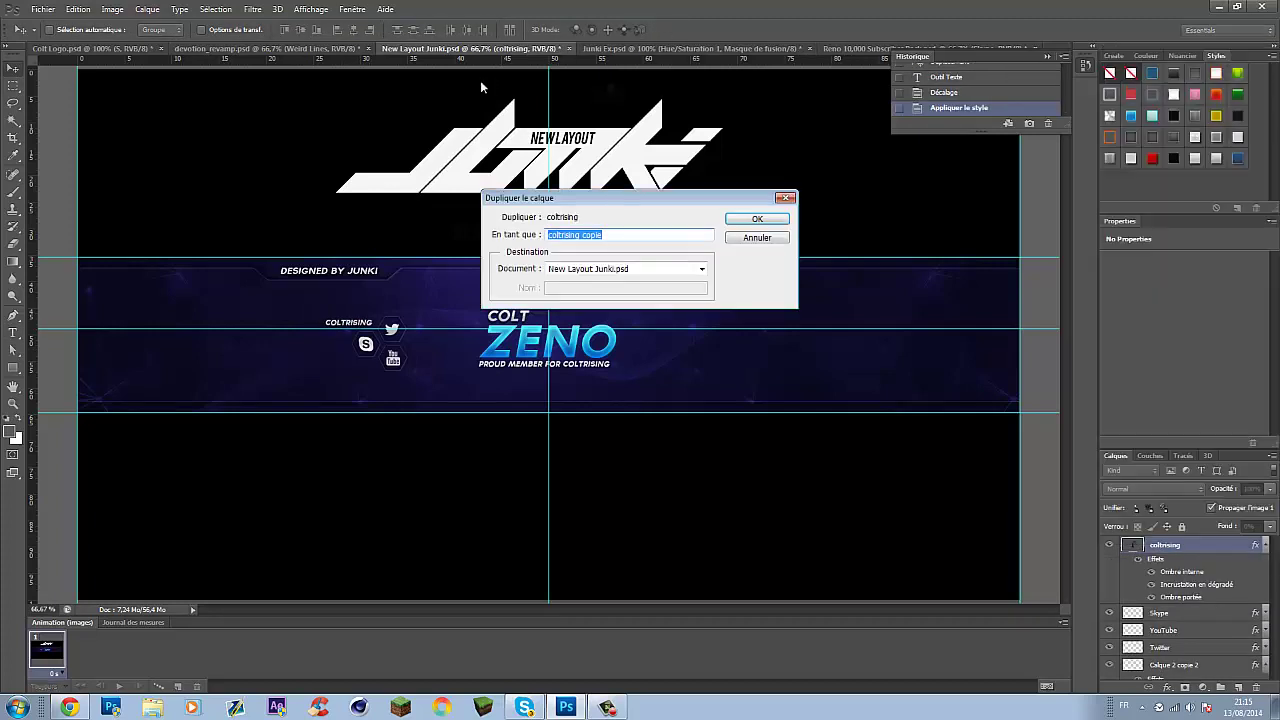
Duplicate the COLTRISING label beside the YouTube and Skype icons and change the Skype label to COLT.RISING.
key("Return")
left_click_drag(480, 86, 486, 89)
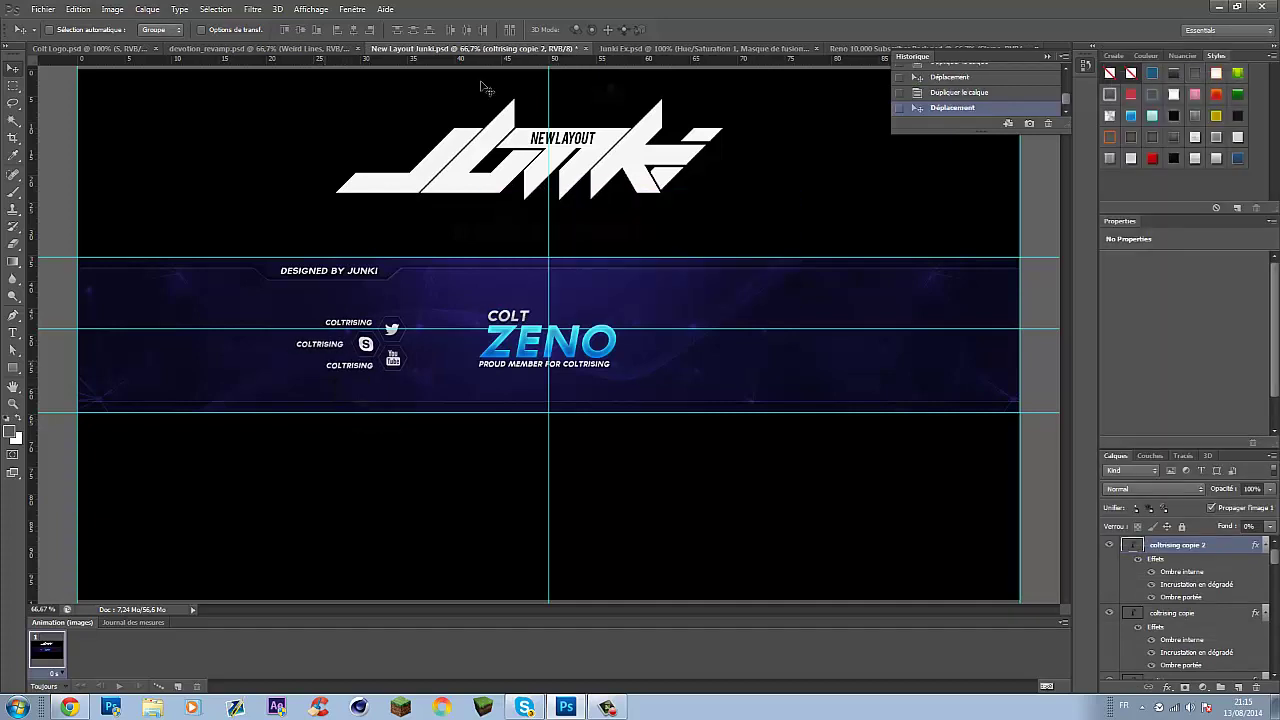
key("t")
key("Return")
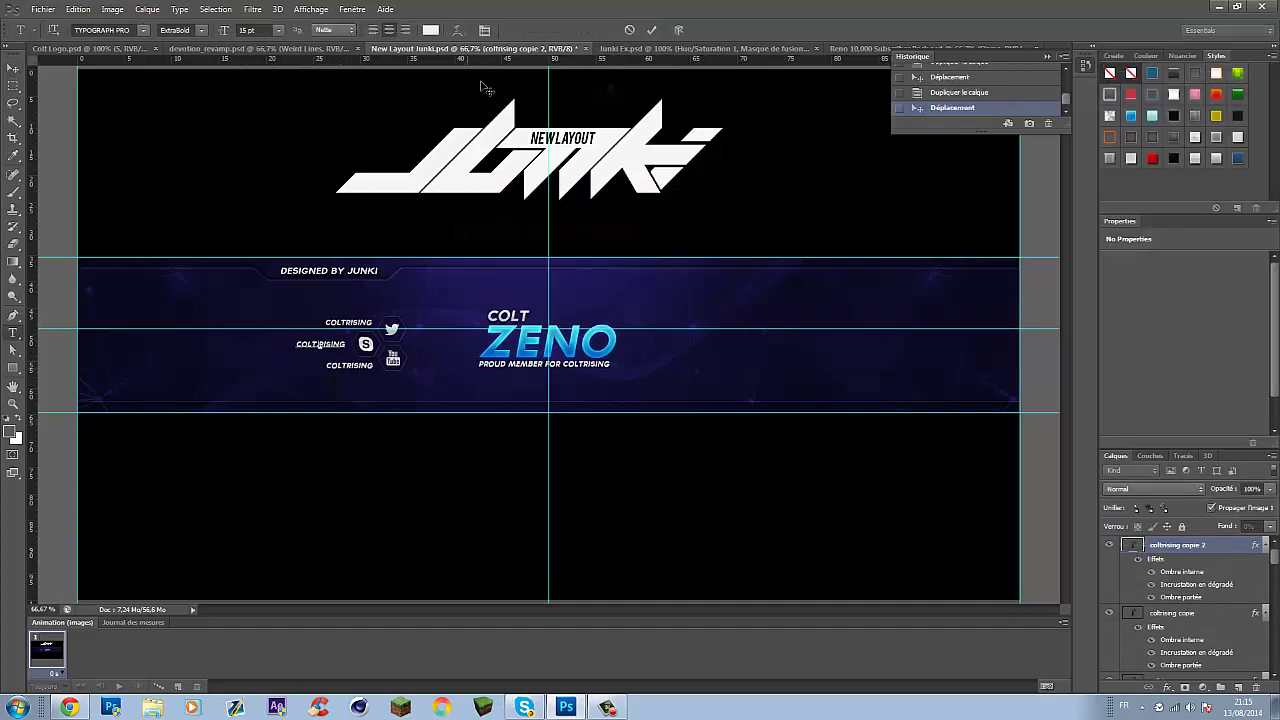
type(".")
key("ctrl+Return")
key("v")
Add a vertical guide beside the icons and move the hexagons, icons and labels together about 2.7% right and 1.8% up.
left_click_drag(33, 305, 413, 308)
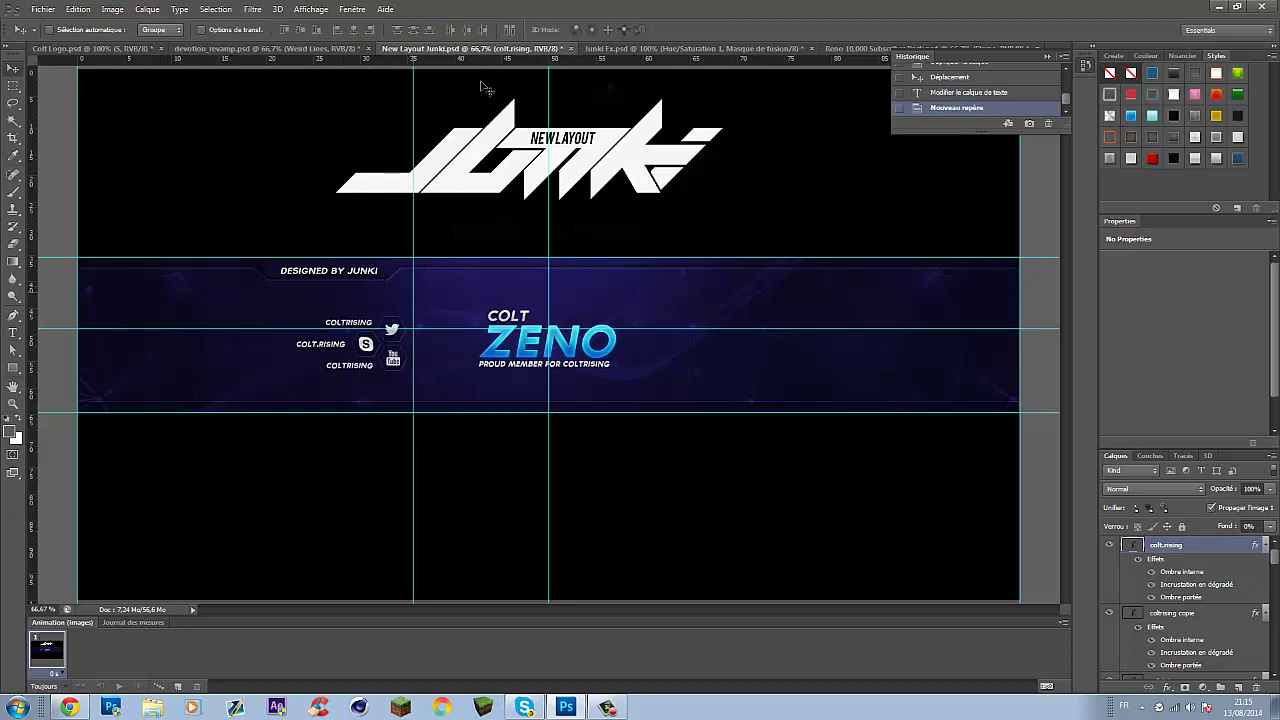
key("alt+bracketleft")
key("alt+bracketleft")
key("shift+alt+bracketleft")
key("shift+alt+bracketleft")
key("shift+alt+bracketleft")
key("shift+alt+bracketleft")
key("shift+alt+bracketleft")
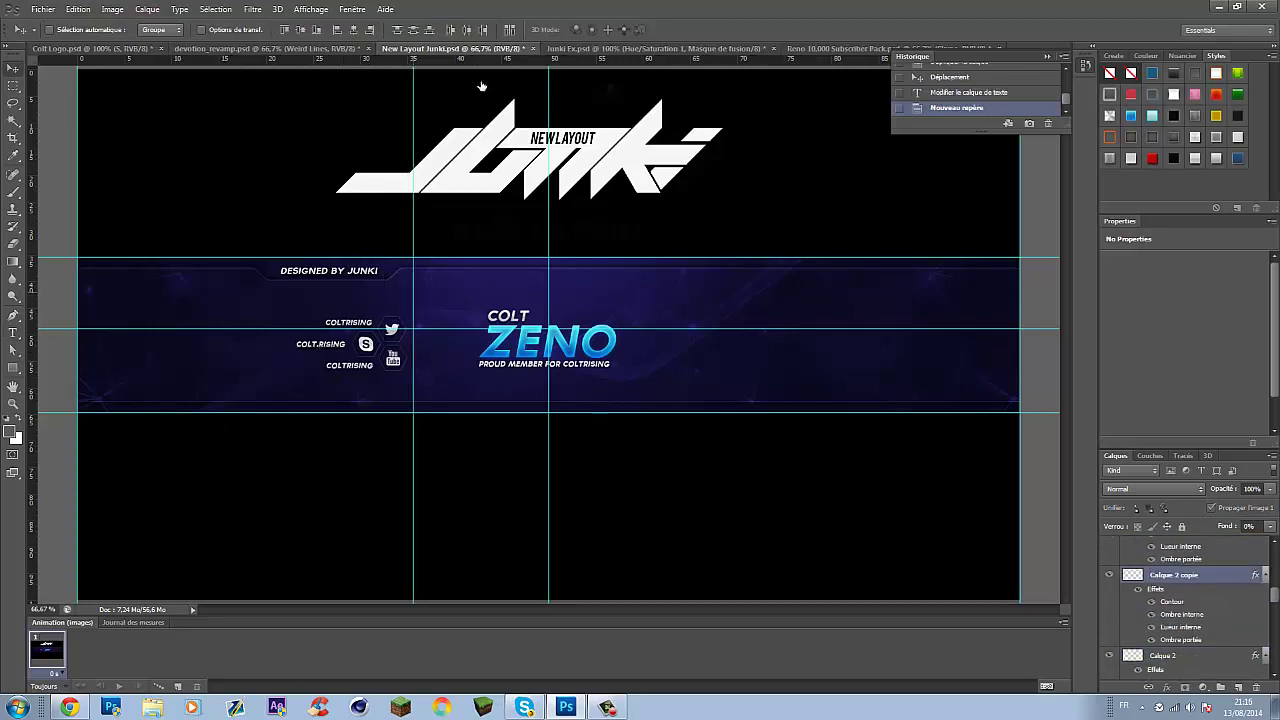
key("shift+Right")
key("shift+Right")
key("shift+Right")
key("shift+Right")
key("shift+Up")
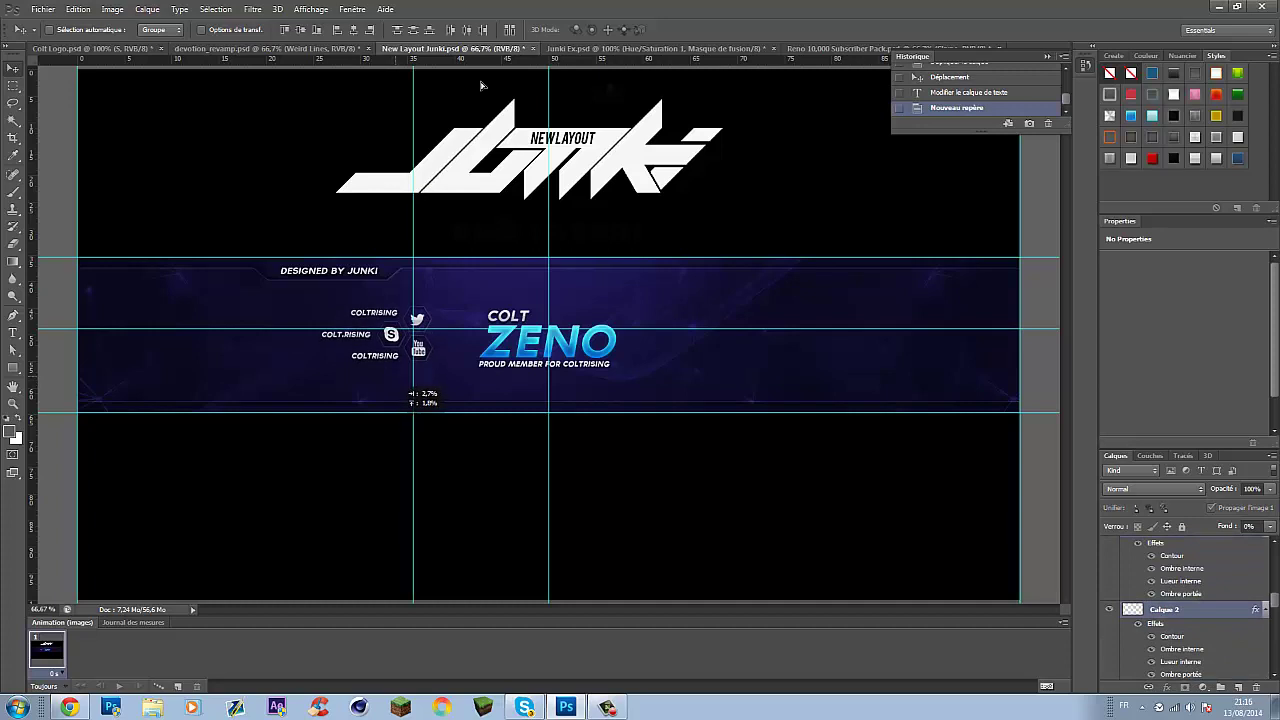
Place two vertical guides between the icons and the title and horizontal guides above, through and below the icon rows, and activate the Line tool.
left_click_drag(413, 300, 440, 300)
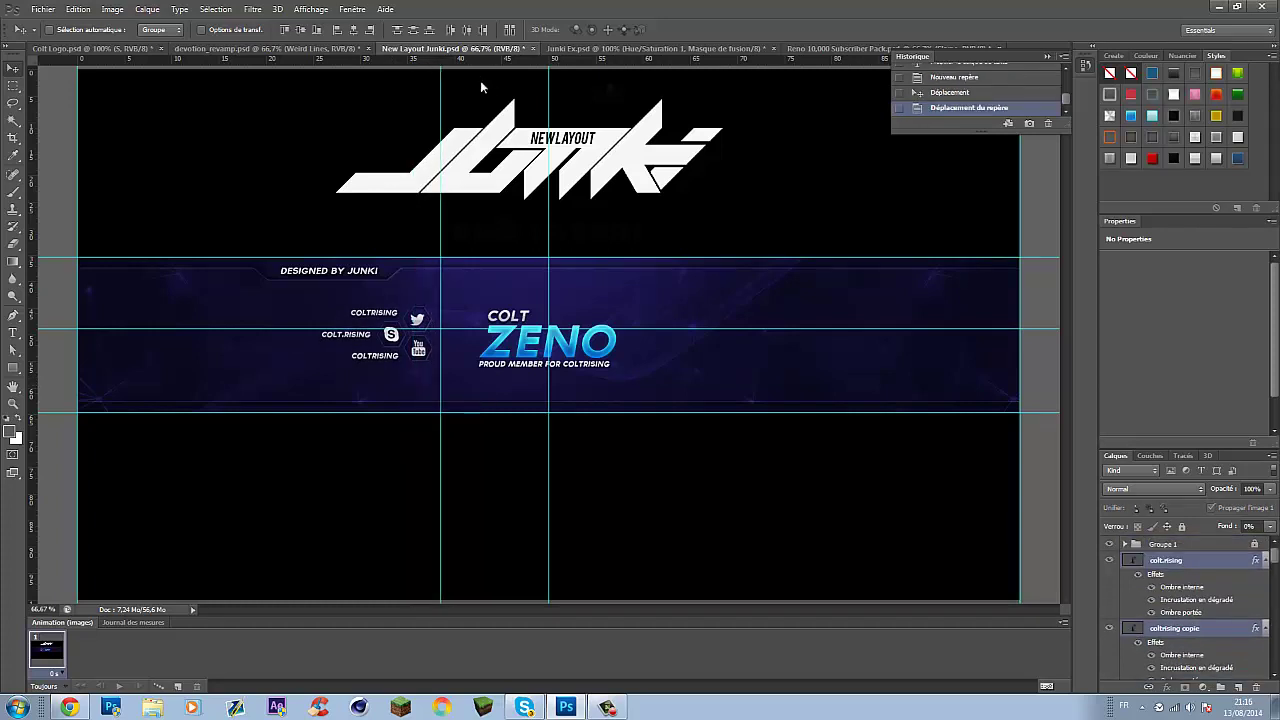
left_click_drag(398, 58, 398, 368)
left_click_drag(480, 58, 480, 356)
left_click_drag(481, 58, 426, 303)
left_click_drag(426, 392, 449, 392)
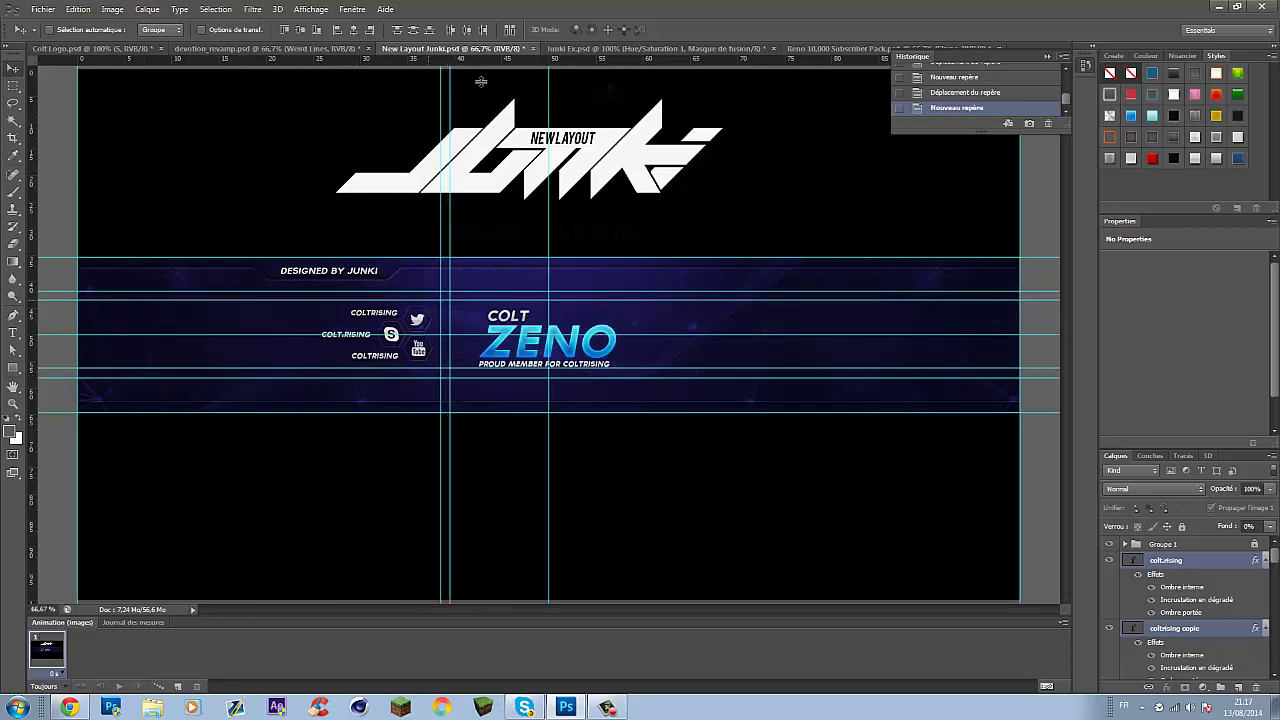
left_click_drag(446, 306, 446, 299)
left_click_drag(449, 480, 454, 480)
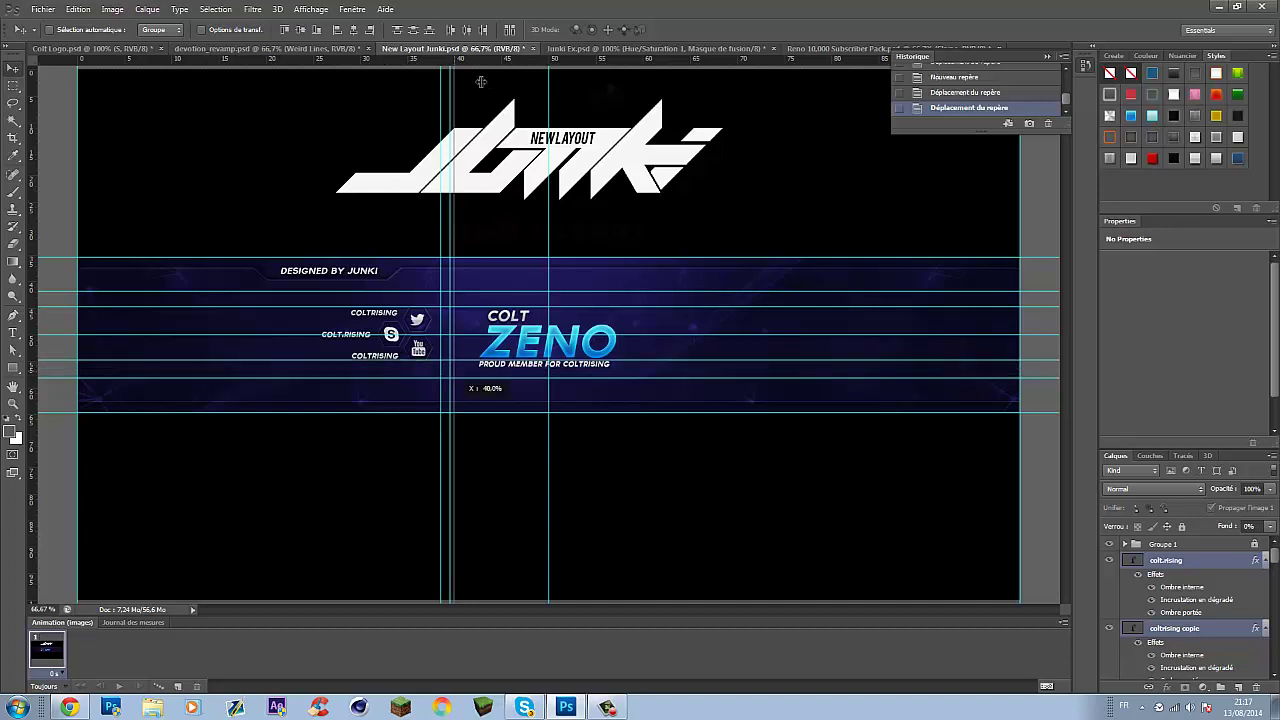
key("u")
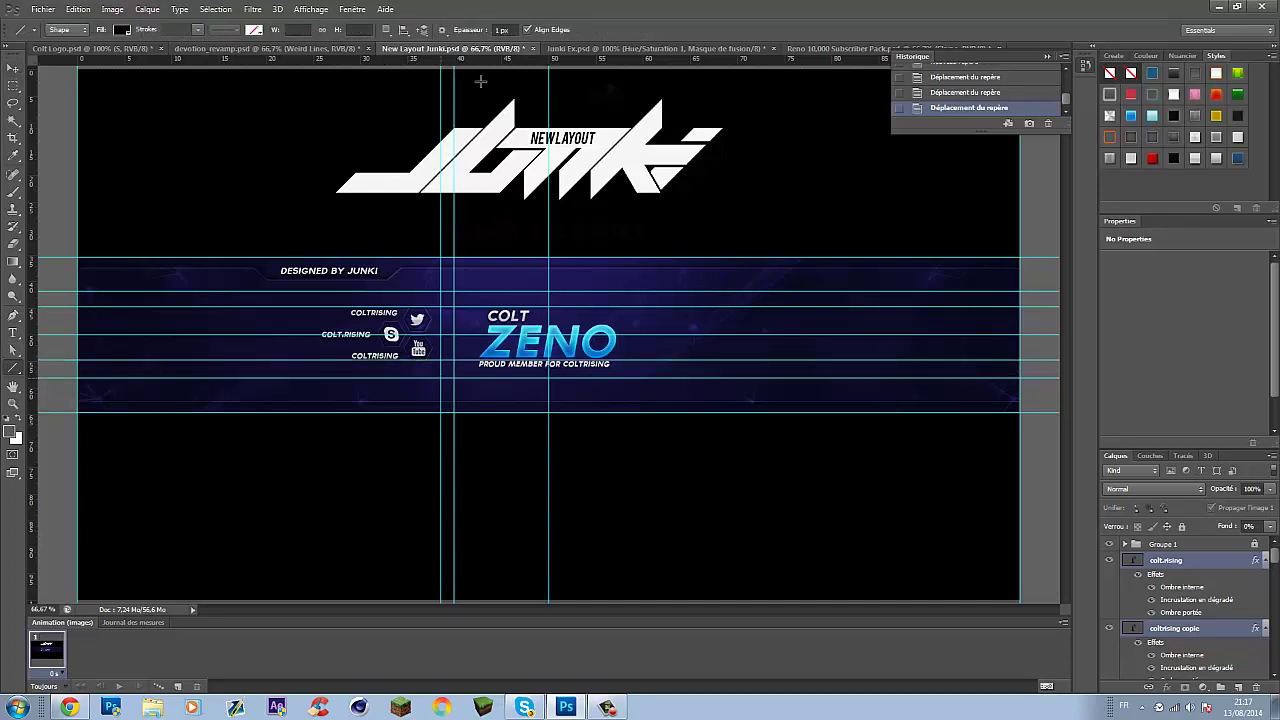
left_click_drag(441, 378, 460, 352)
right_click(1165, 560)
left_click(1120, 160)
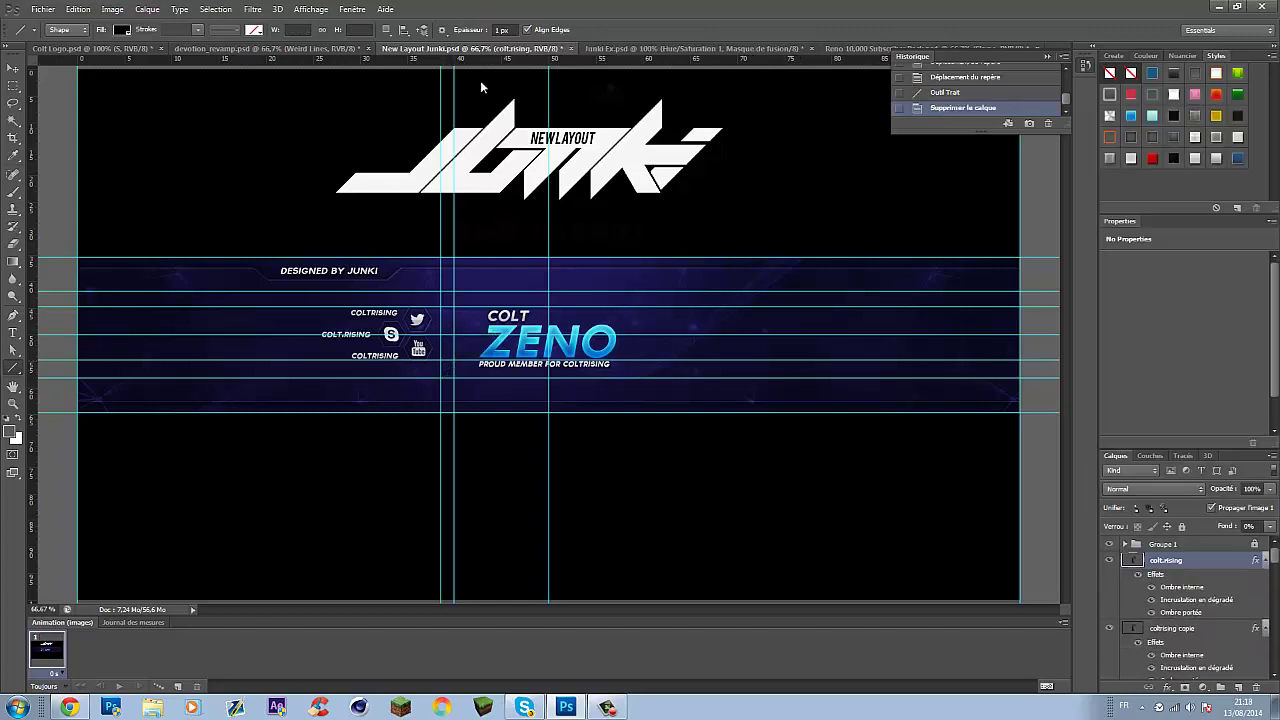
Reposition the horizontal guides just above and below the icon rows so they are evenly spaced around the middle guide.
key("v")
left_click_drag(400, 58, 400, 372)
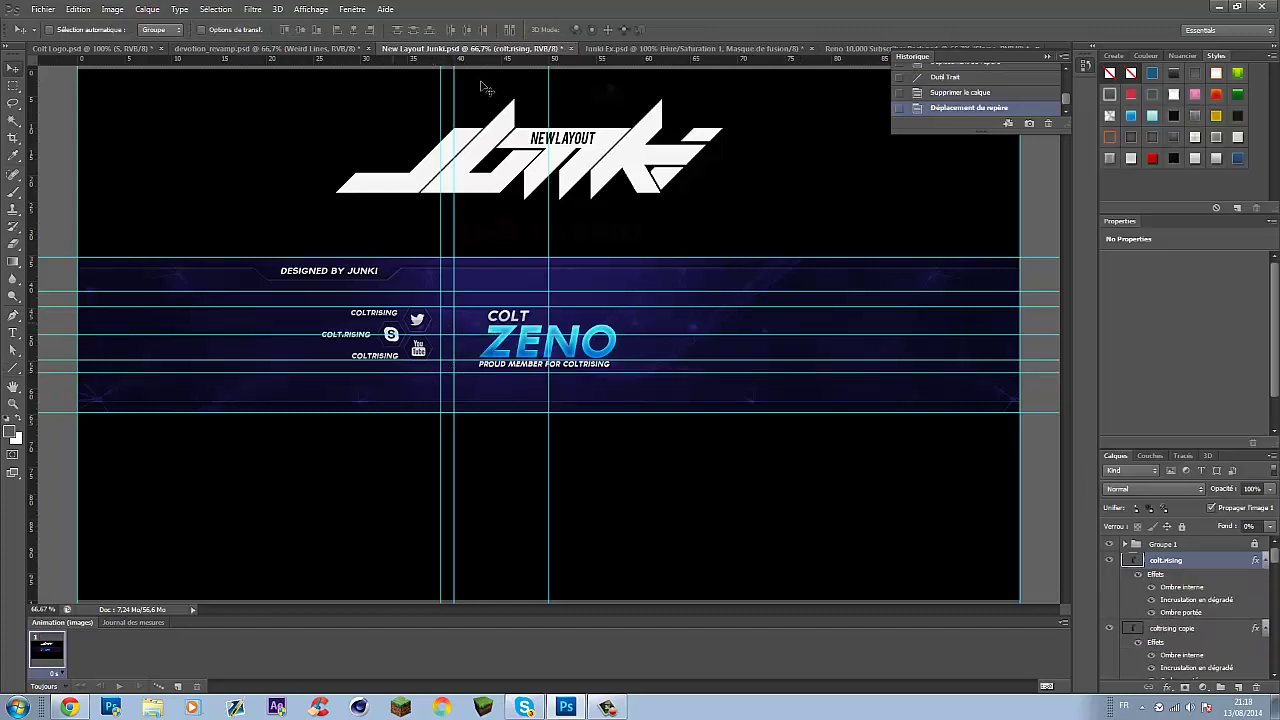
left_click_drag(483, 291, 483, 292)
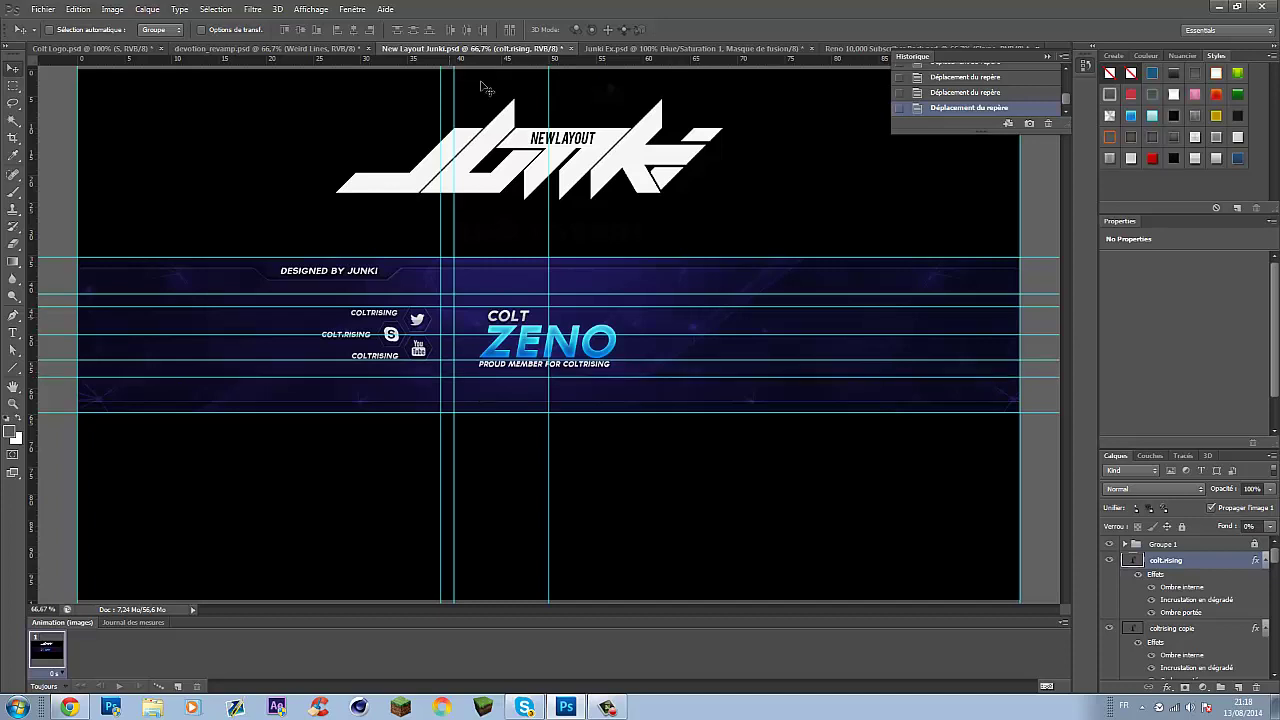
left_click_drag(483, 294, 481, 289)
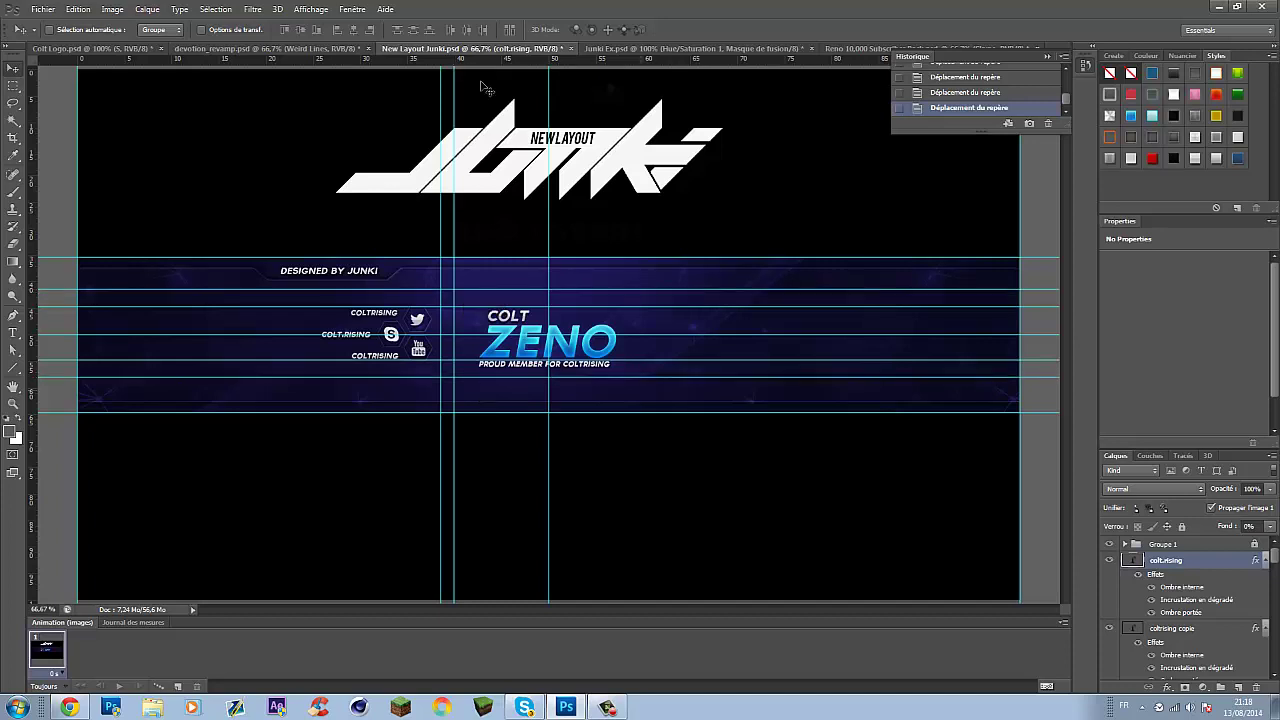
Draw a bracket from one vertical and two diagonal 1 px lines between the icons and the title, and merge its layers.
key("u")
left_click_drag(453, 362, 443, 377)
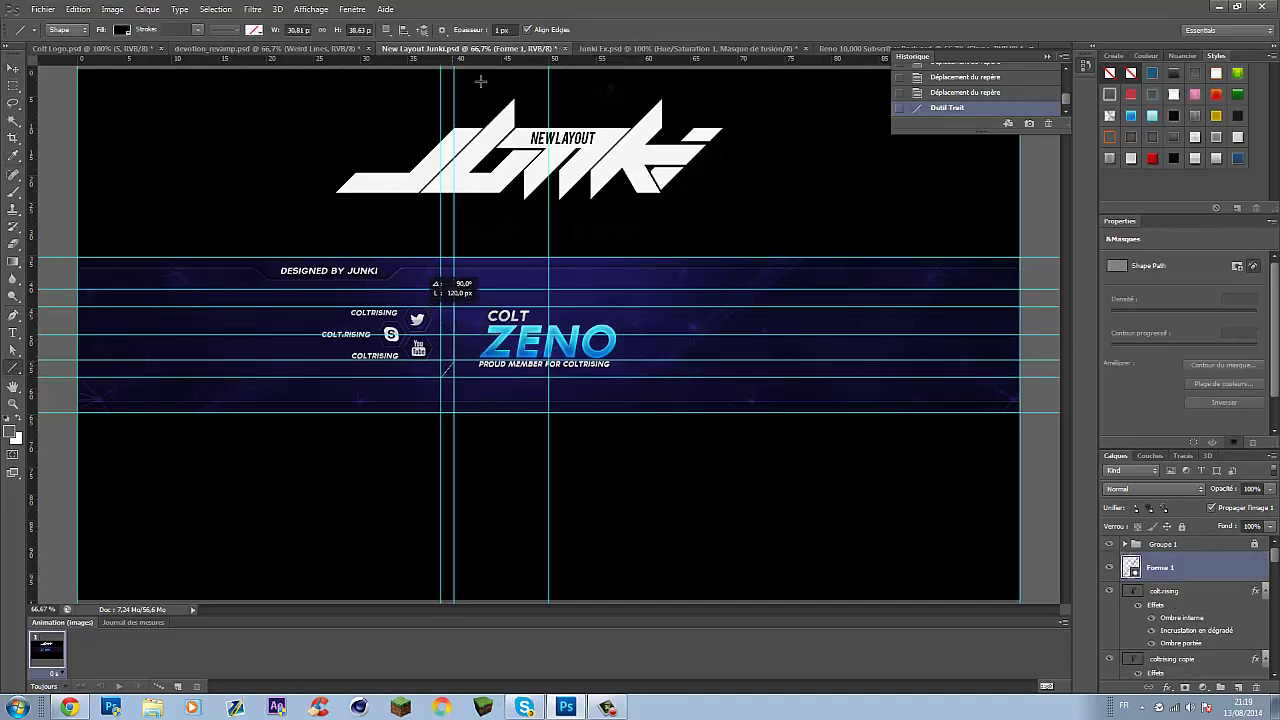
left_click_drag(454, 284, 454, 284)
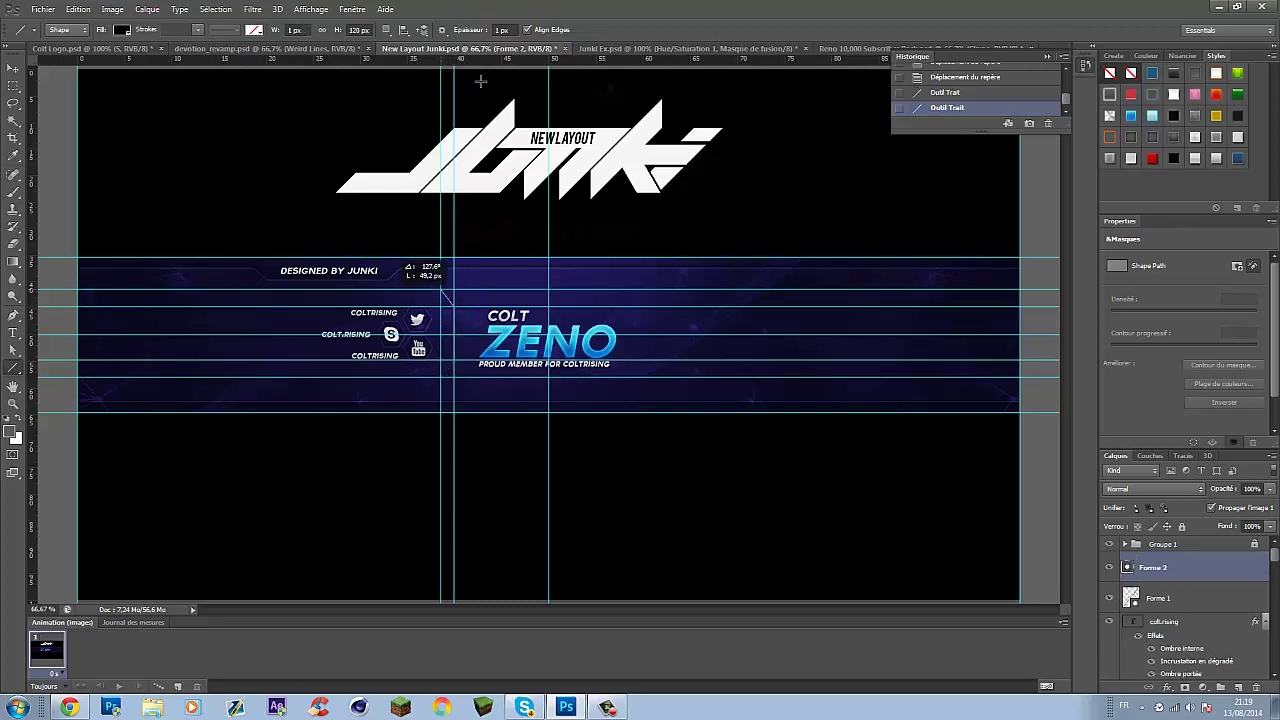
key("shift+alt+bracketleft")
key("ctrl+e")
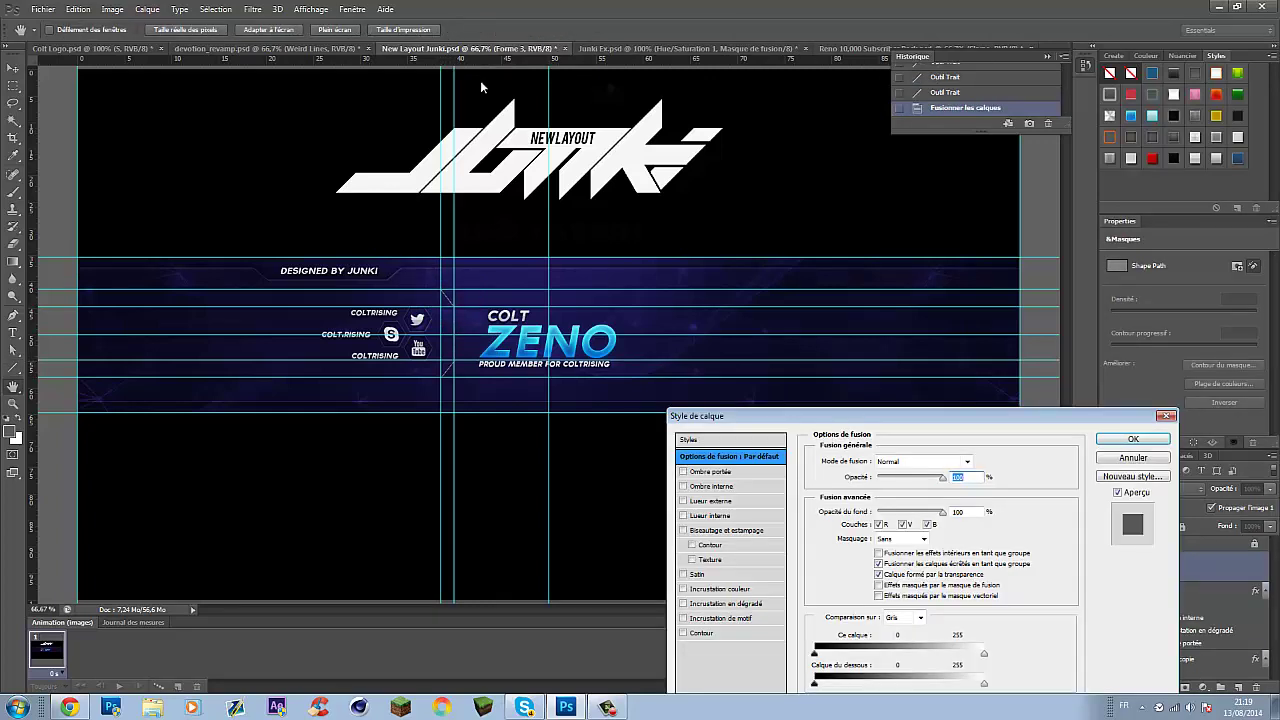
Add an outside stroke to the bracket in the cyan sampled from the ZENO title.
left_click(702, 633)
left_click(856, 551)
left_click(560, 340)
key("Return")
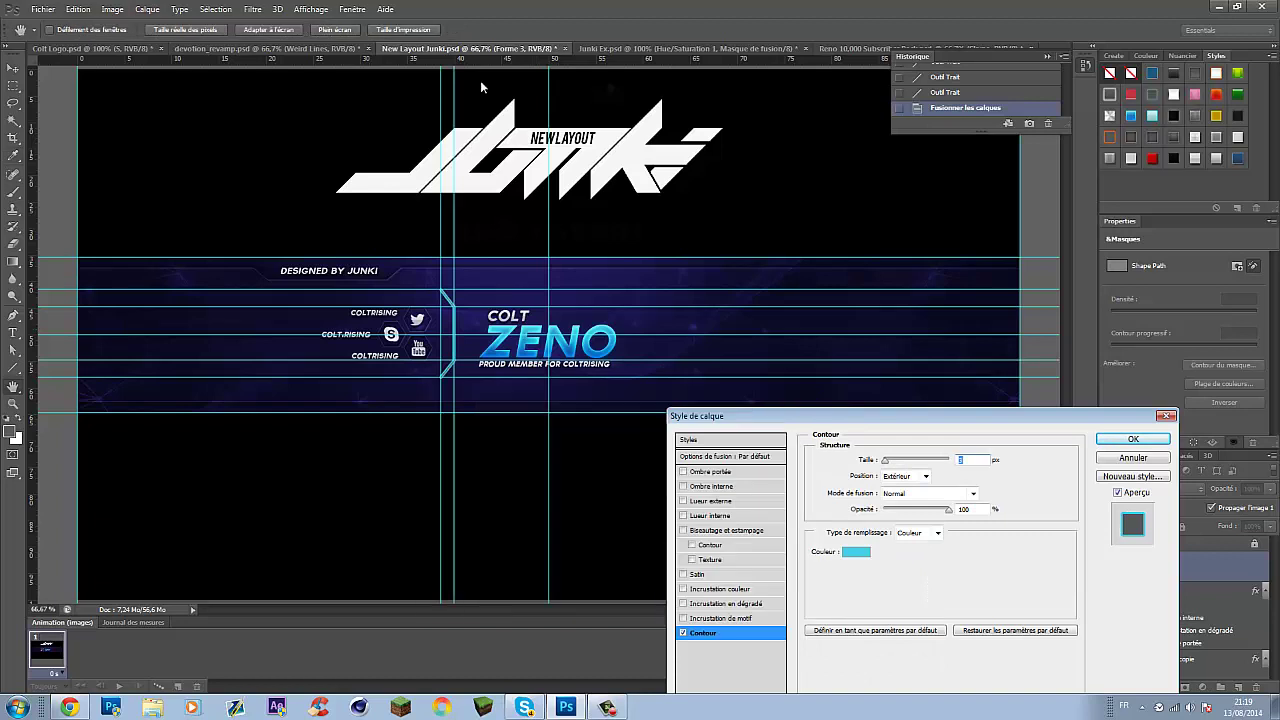
key("Return")
Apply the title's layer style to the bracket with a 1 px cyan stroke sampled from ZENO, and set its fill opacity to 0%.
left_click(702, 633)
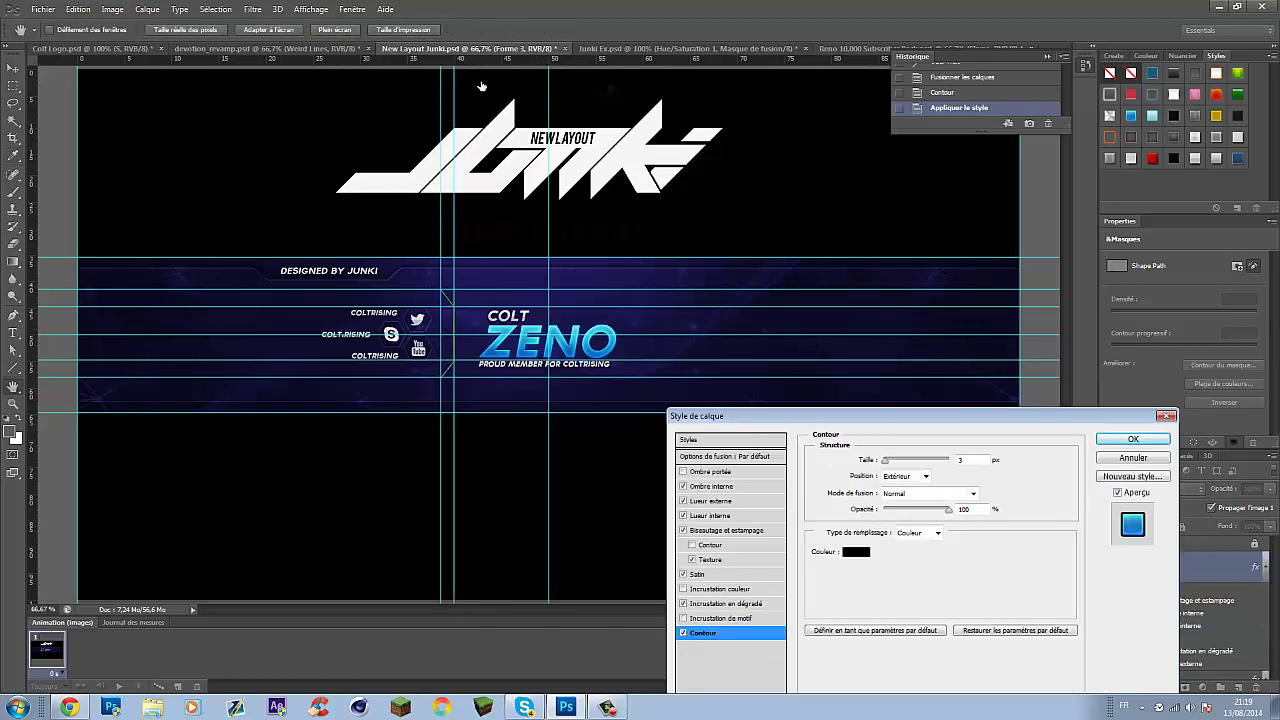
left_click(856, 551)
left_click(560, 340)
key("Return")
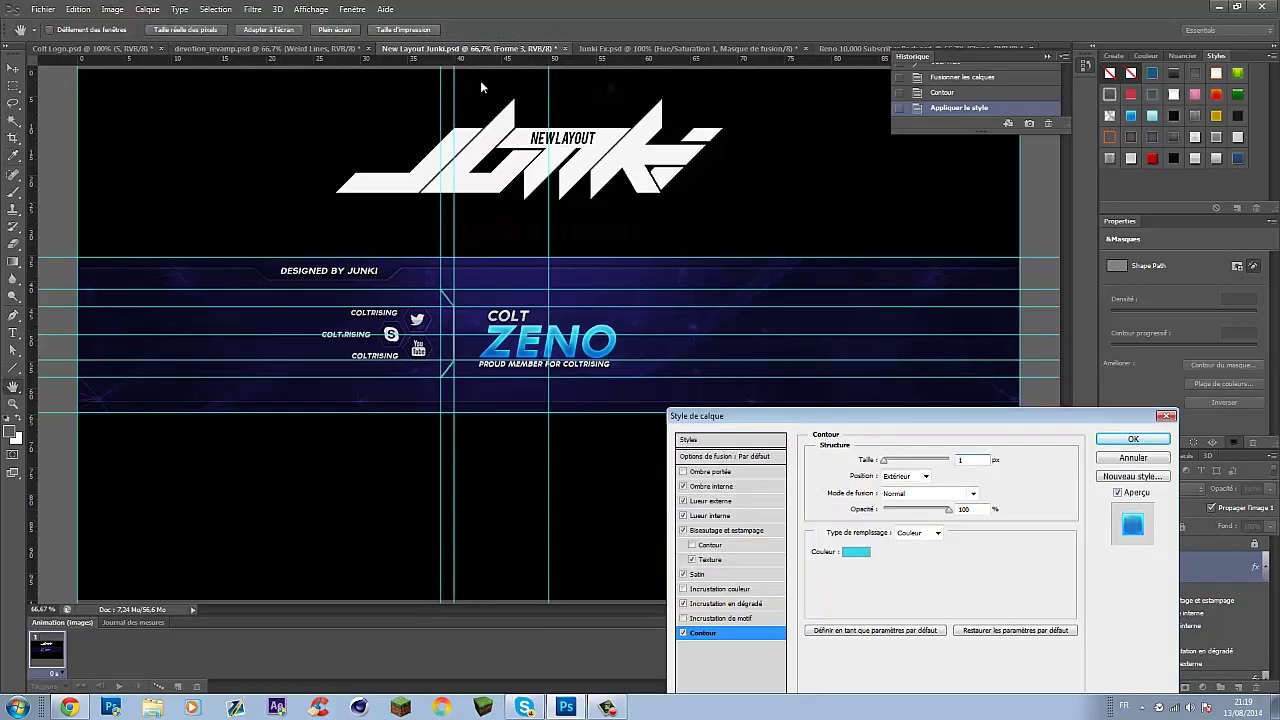
key("Return")
key("shift+0")
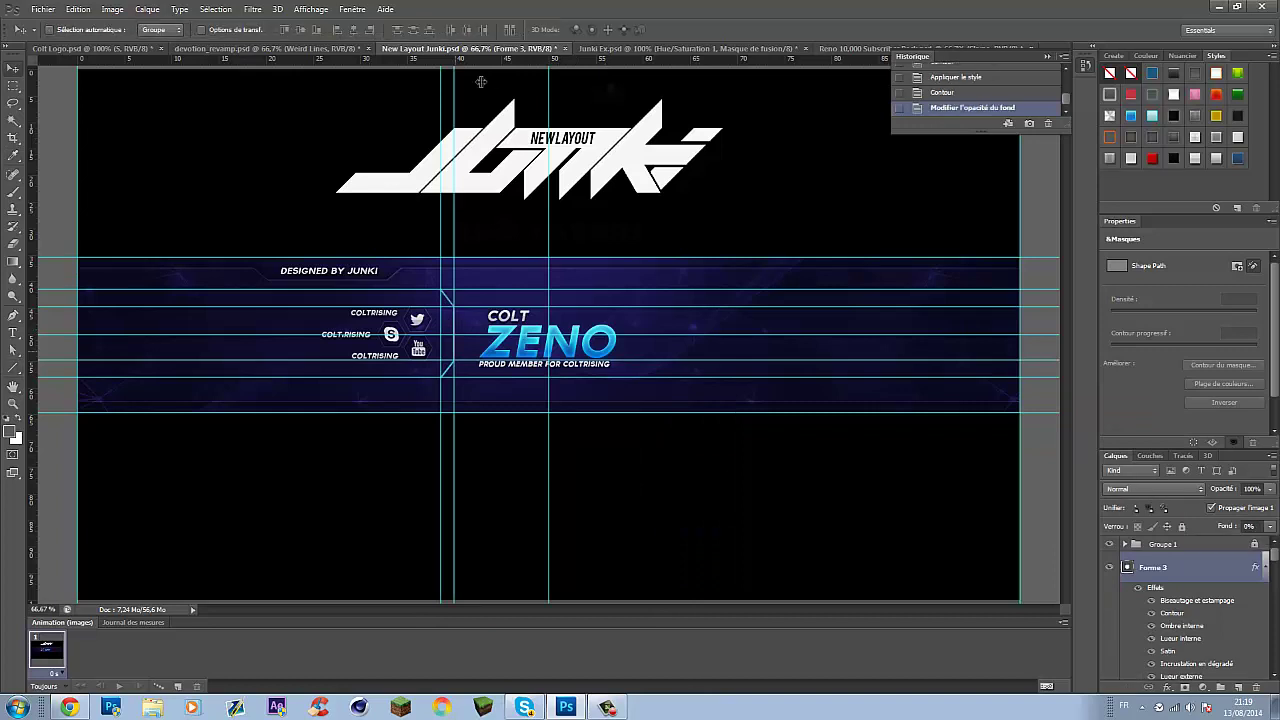
Clear the guides around the bracket out of the banner and nudge the bracket slightly towards the icons.
mouse_move(454, 90)
left_mouse_down()
mouse_move(454, 60)
mouse_move(441, 60)
left_mouse_up()
left_click_drag(480, 290, 480, 116)
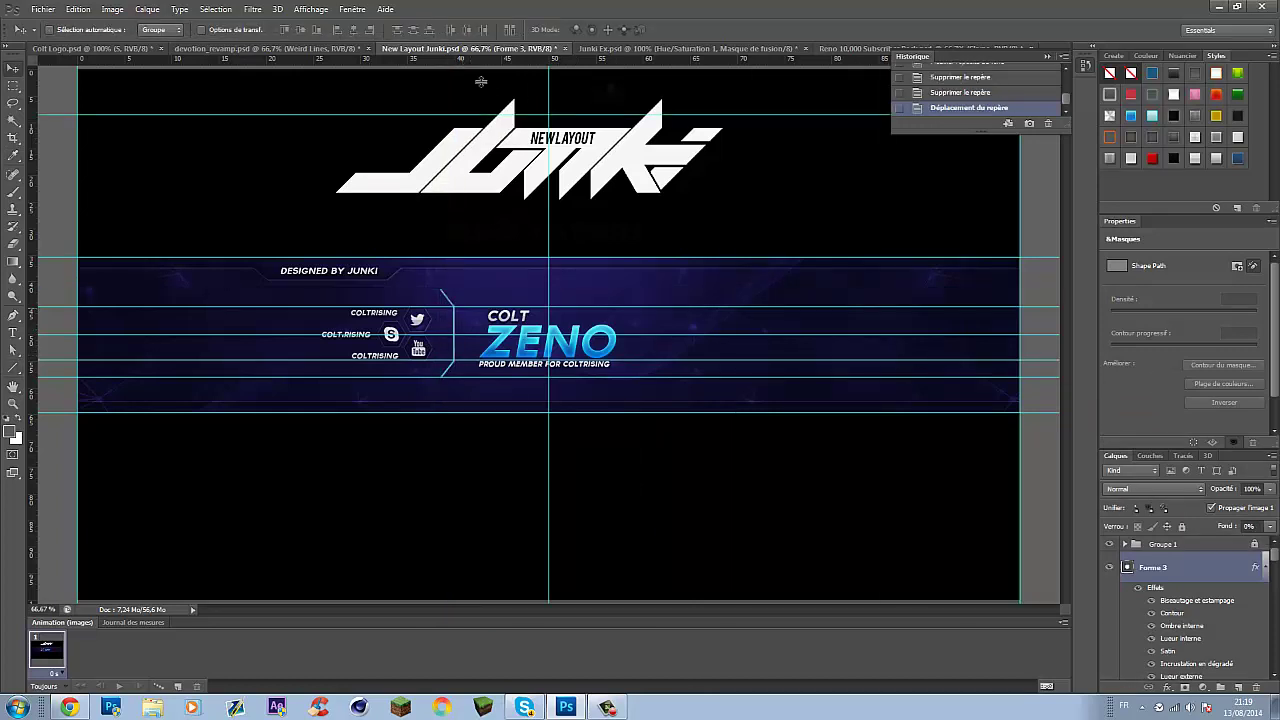
left_click_drag(480, 307, 480, 104)
left_click_drag(480, 360, 480, 600)
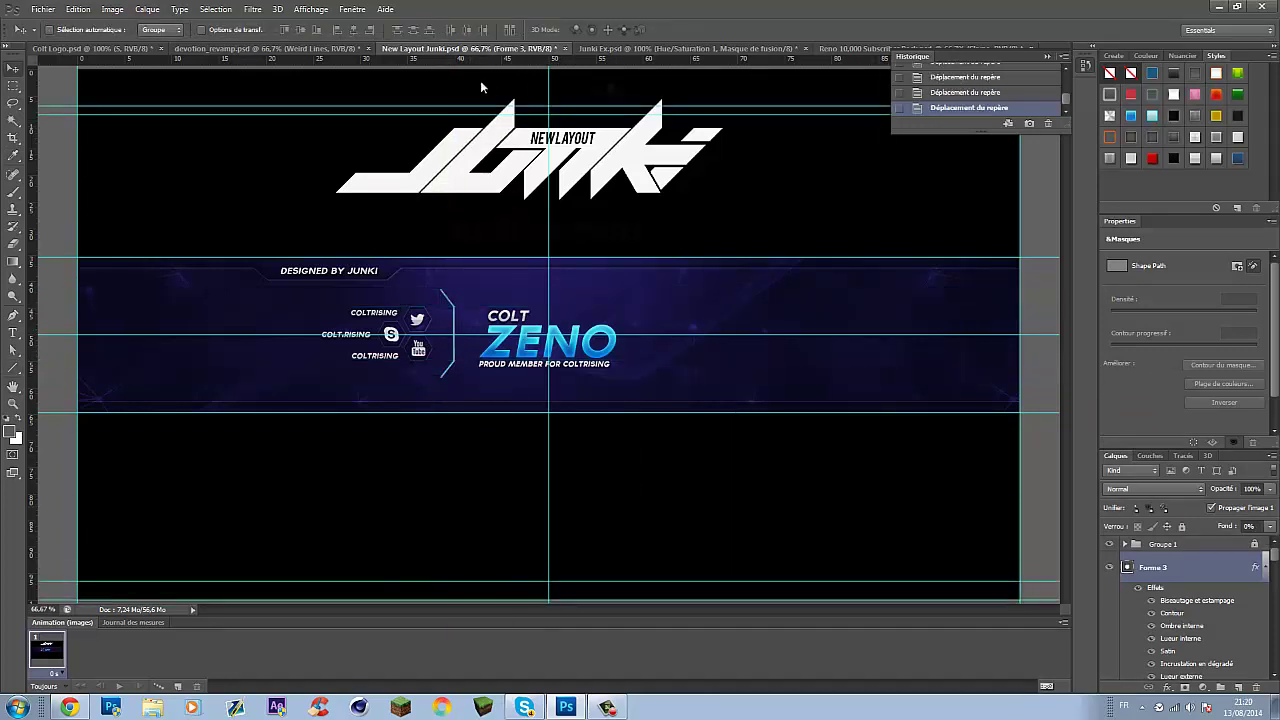
key("Right")
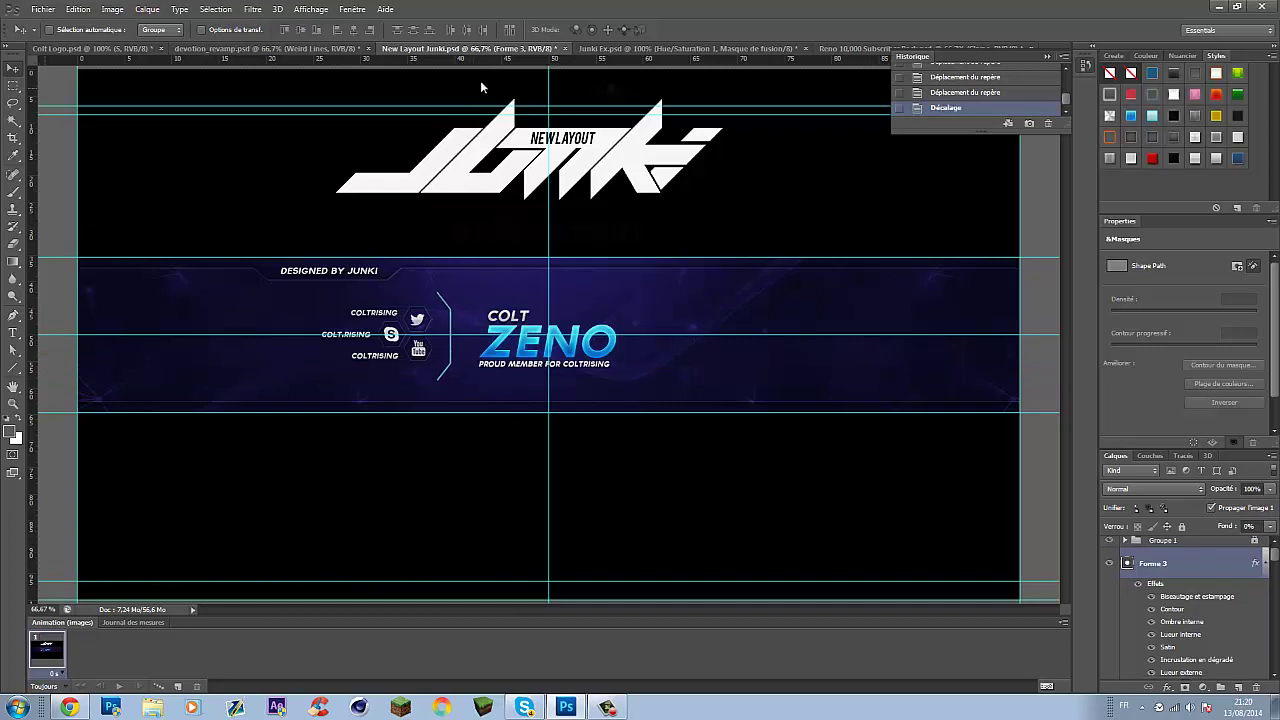
Duplicate the bracket, labels, social icons and hexagons together.
key("alt+bracketleft")
key("alt+bracketleft")
key("alt+bracketleft")
key("alt+bracketleft")
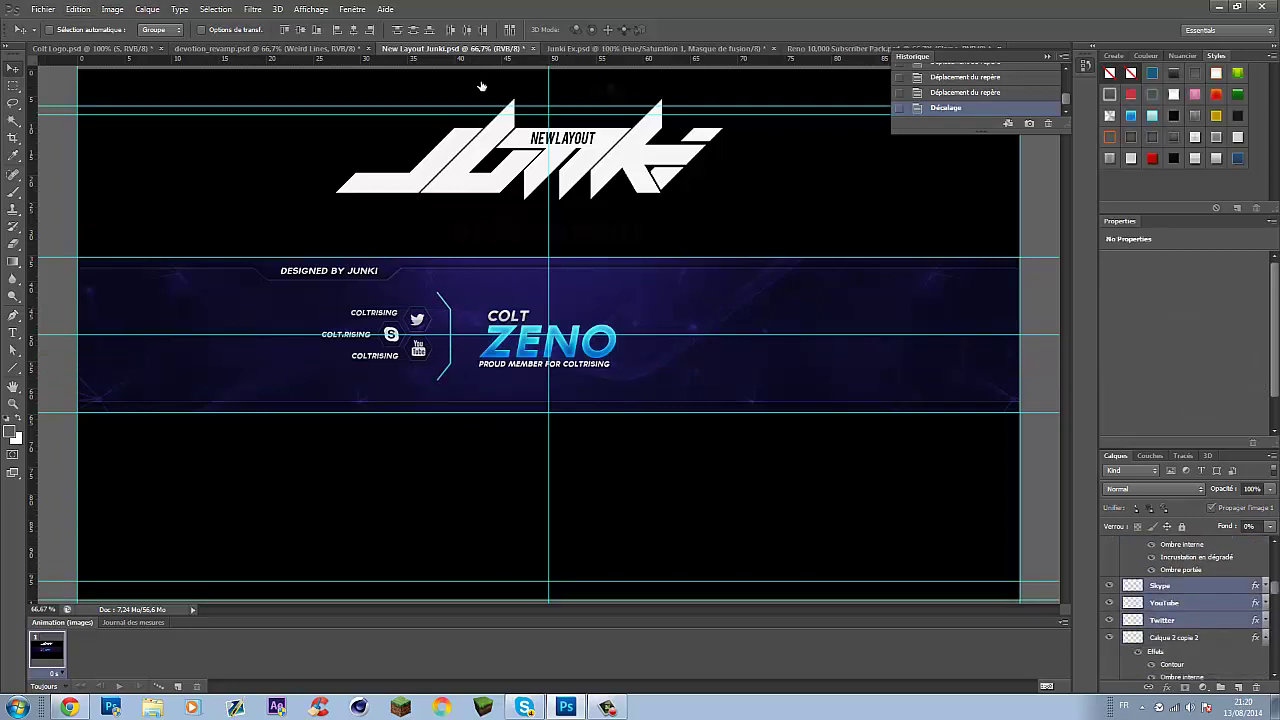
key("alt+bracketright")
key("alt+bracketright")
key("alt+bracketright")
key("alt+bracketright")
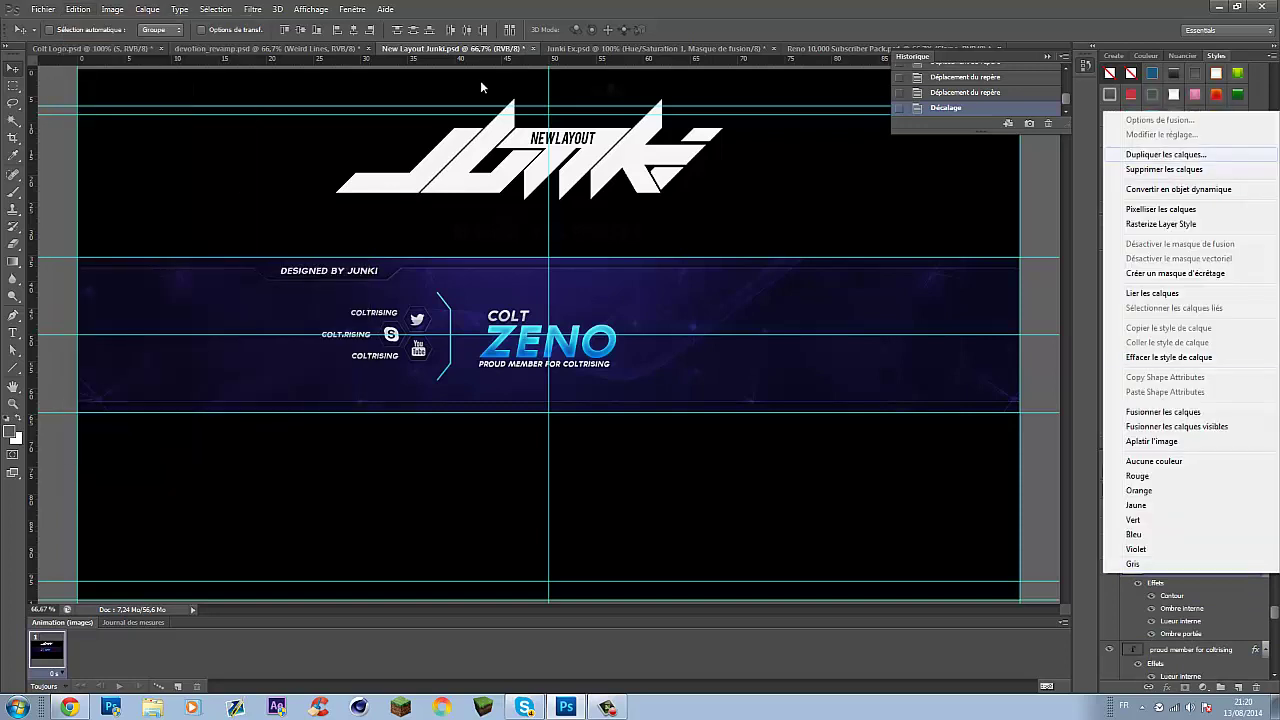
key("ctrl+j")
Flip the duplicated elements horizontally and move them to the opposite side of the COLT ZENO title.
key("alt+e")
key("Right")
key("Up")
key("Up")
key("Return")
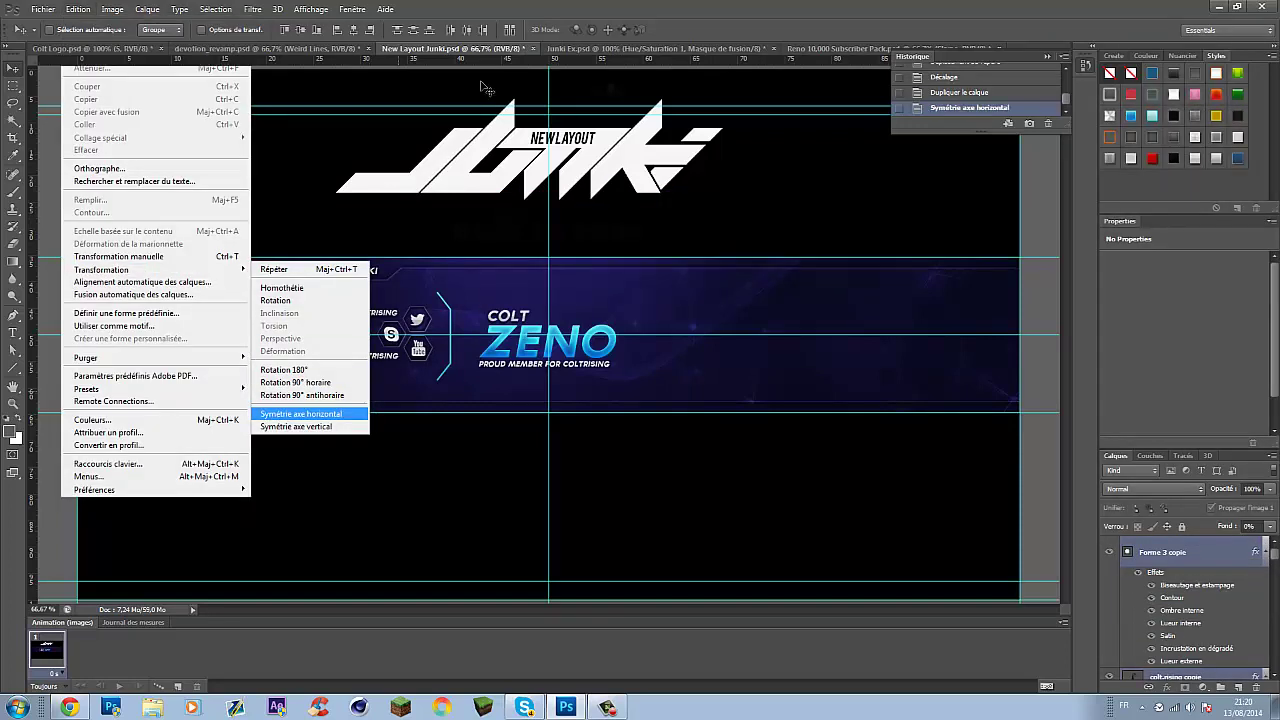
left_click_drag(485, 405, 715, 394)
Delete the three mirrored text labels beside the duplicated icons.
key("Delete")
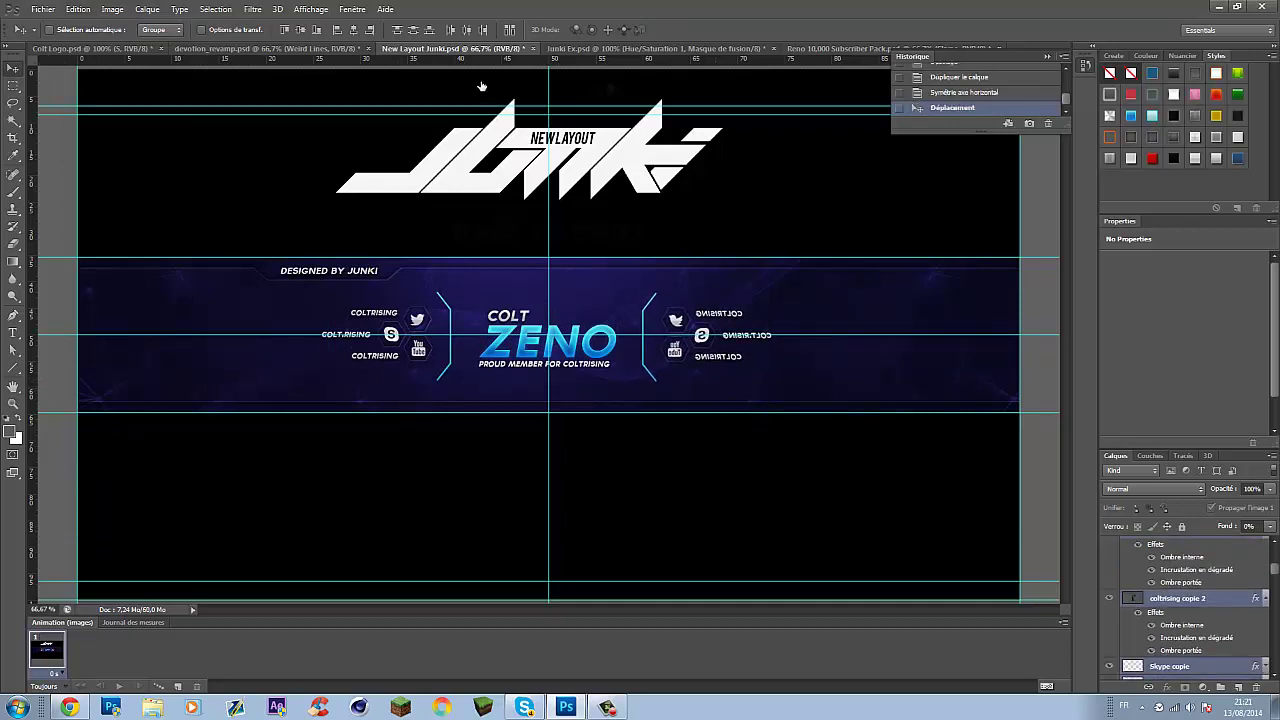
right_click(1170, 598)
left_click(1160, 109)
key("Escape")
right_click(1170, 598)
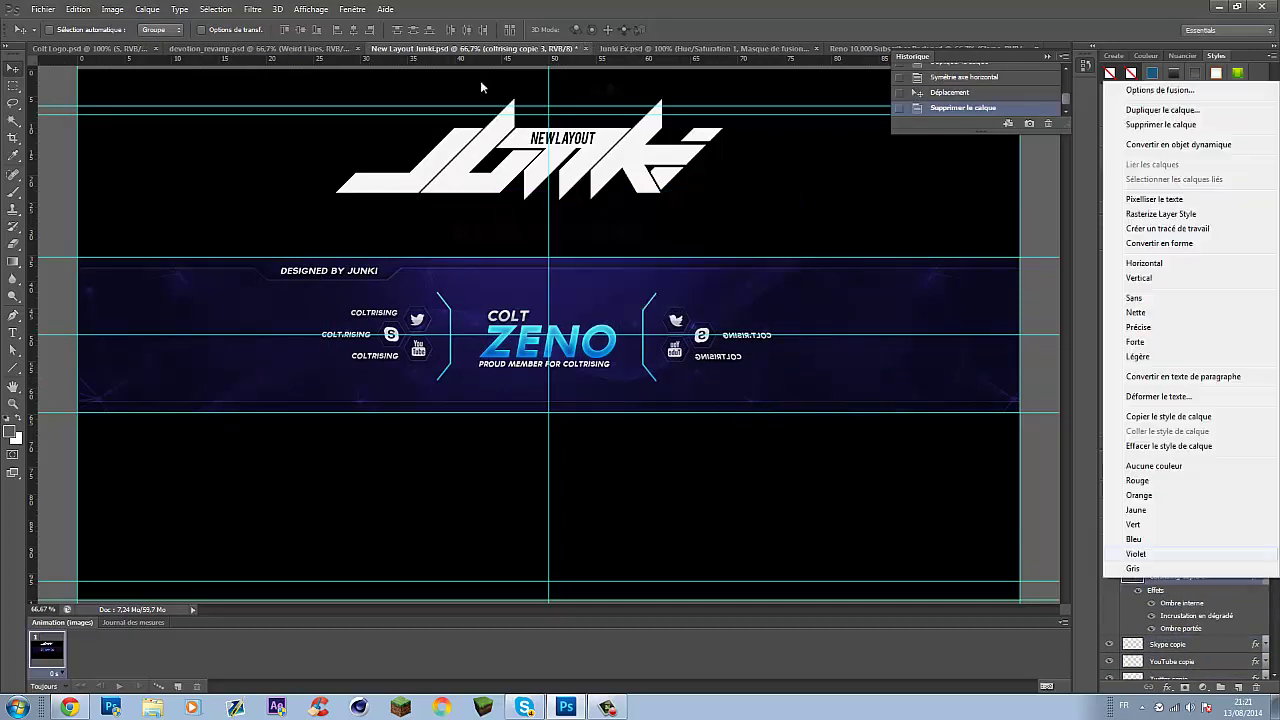
left_click(1160, 123)
right_click(1170, 576)
left_click(1160, 123)
Flip the Skype, YouTube and Twitter icon copies horizontally and move the Twitter copy onto the upper hexagon.
left_click(1172, 562, "ctrl")
left_click(1172, 579, "ctrl")
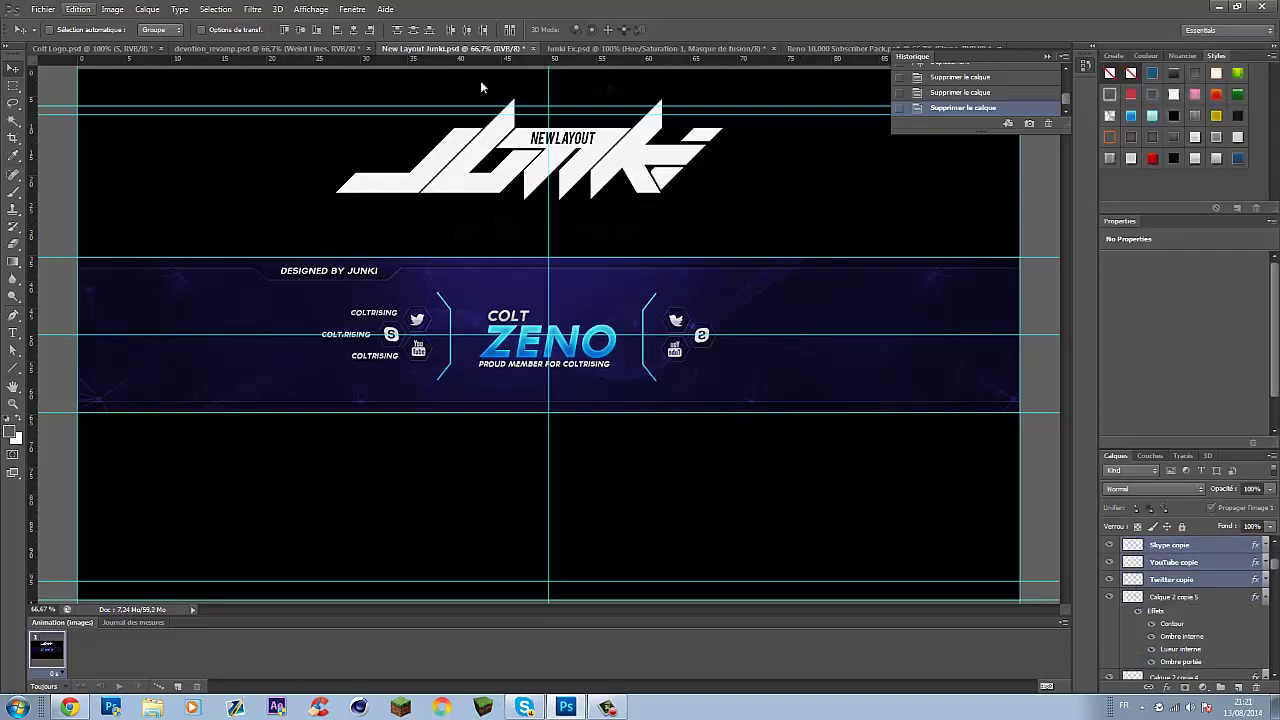
left_click(78, 9)
key("Right")
key("Down")
key("Down")
key("Down")
key("Down")
key("Down")
key("Down")
key("Down")
key("Down")
key("Down")
key("Down")
key("Return")
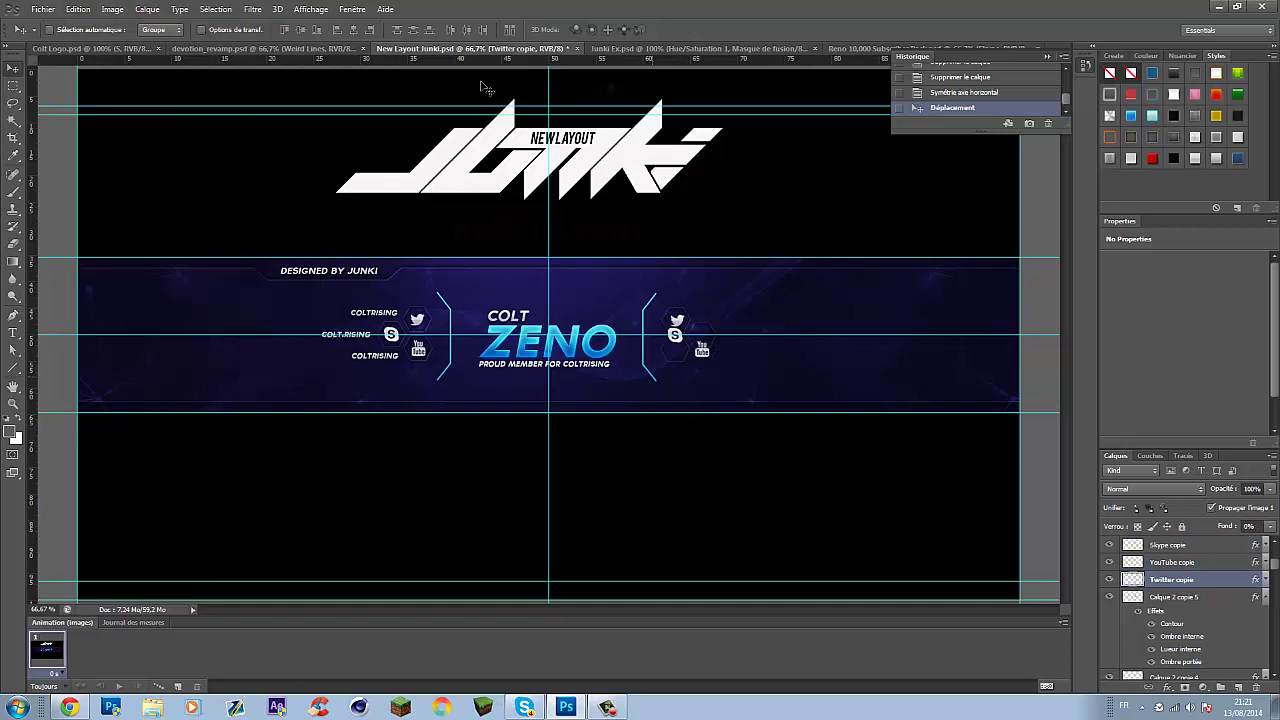
Move the YouTube icon copy onto the lower hexagon and delete the Skype icon copy.
key("alt+bracketright")
key("Left")
key("Left")
key("Left")
key("Left")
key("Left")
key("Left")
key("Left")
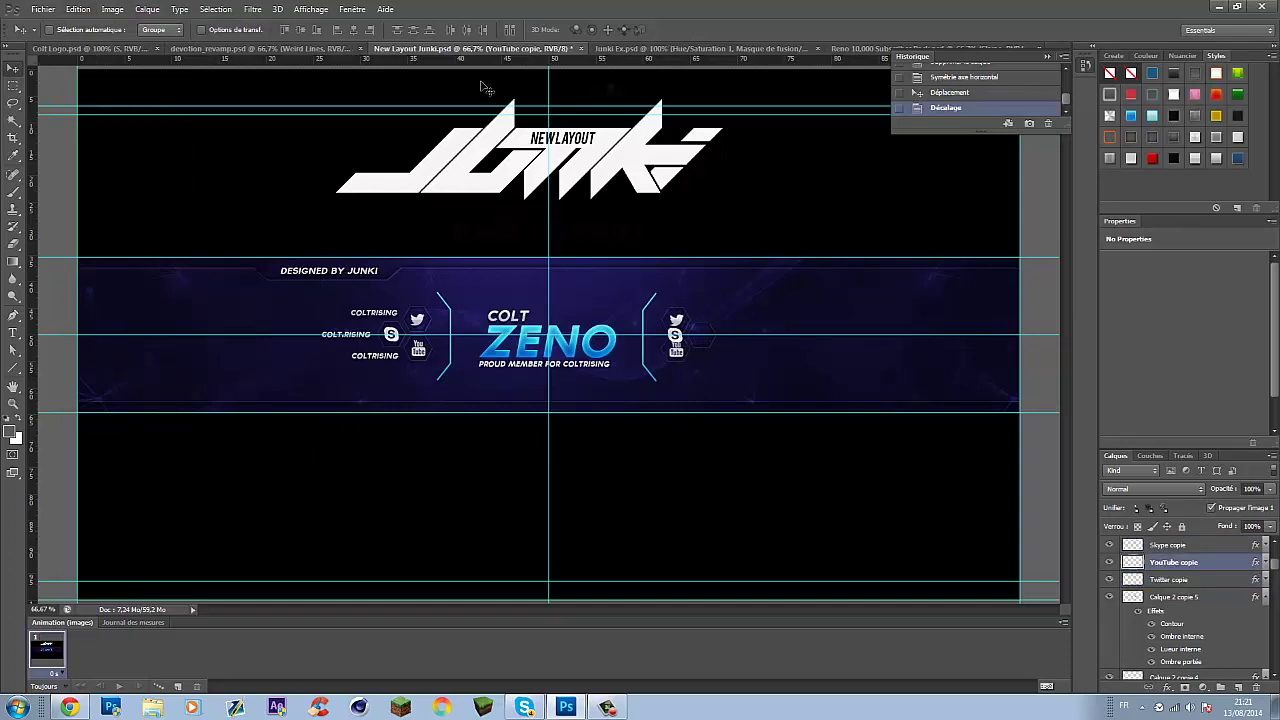
key("Delete")
Open 1393492561.png from Downloads, discard its embedded profile, and bring the PS3 logo into the banner document.
key("alt+f")
key("o")
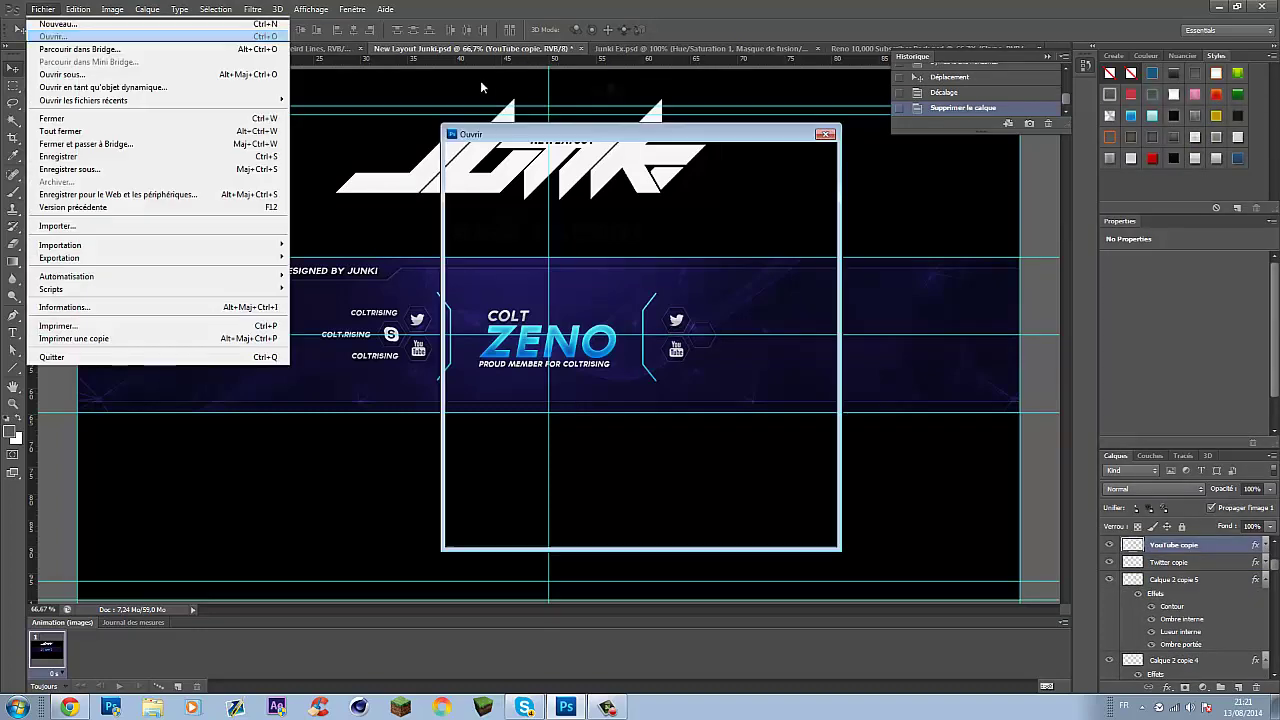
scroll(480, 88, "down", 10)
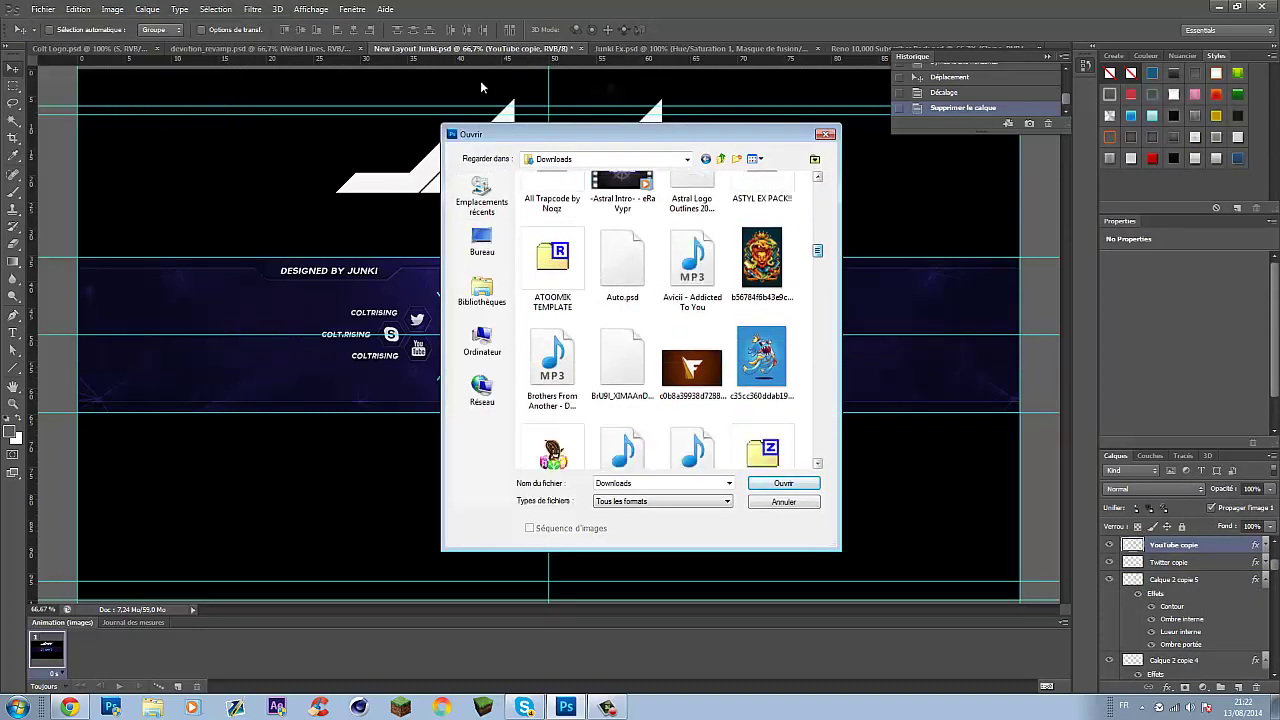
scroll(480, 88, "down", 10)
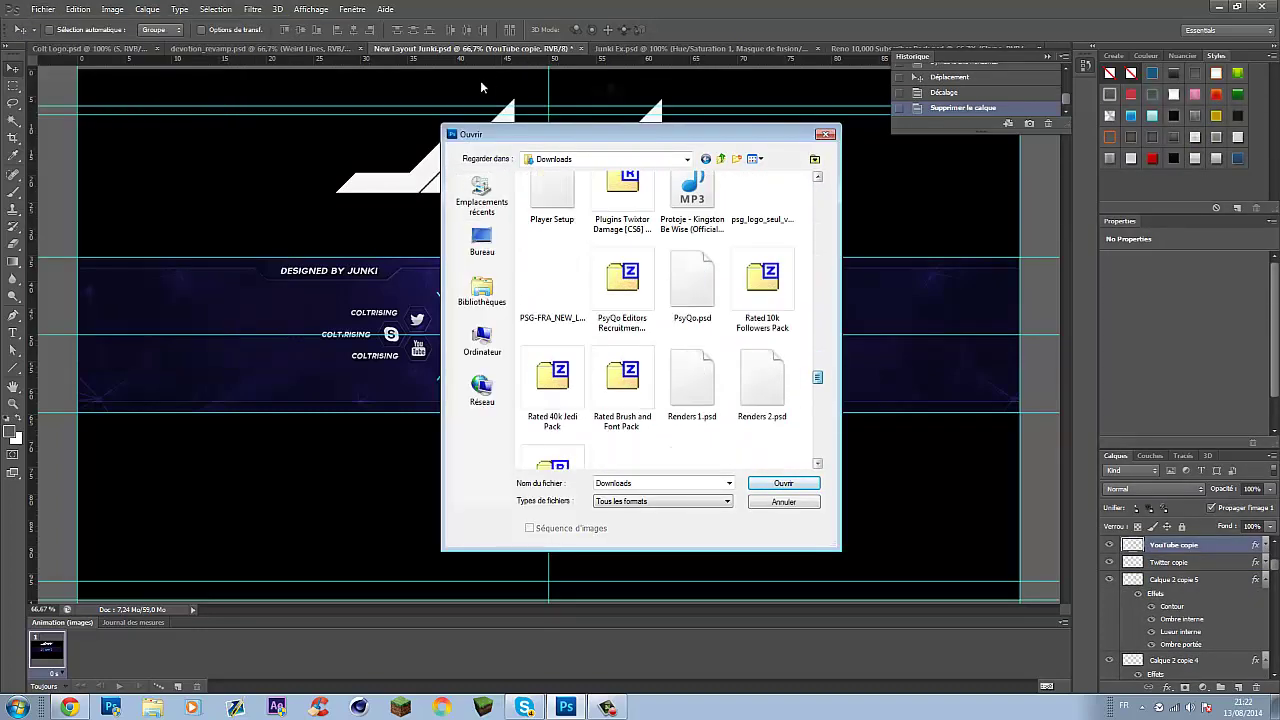
scroll(480, 88, "up", 10)
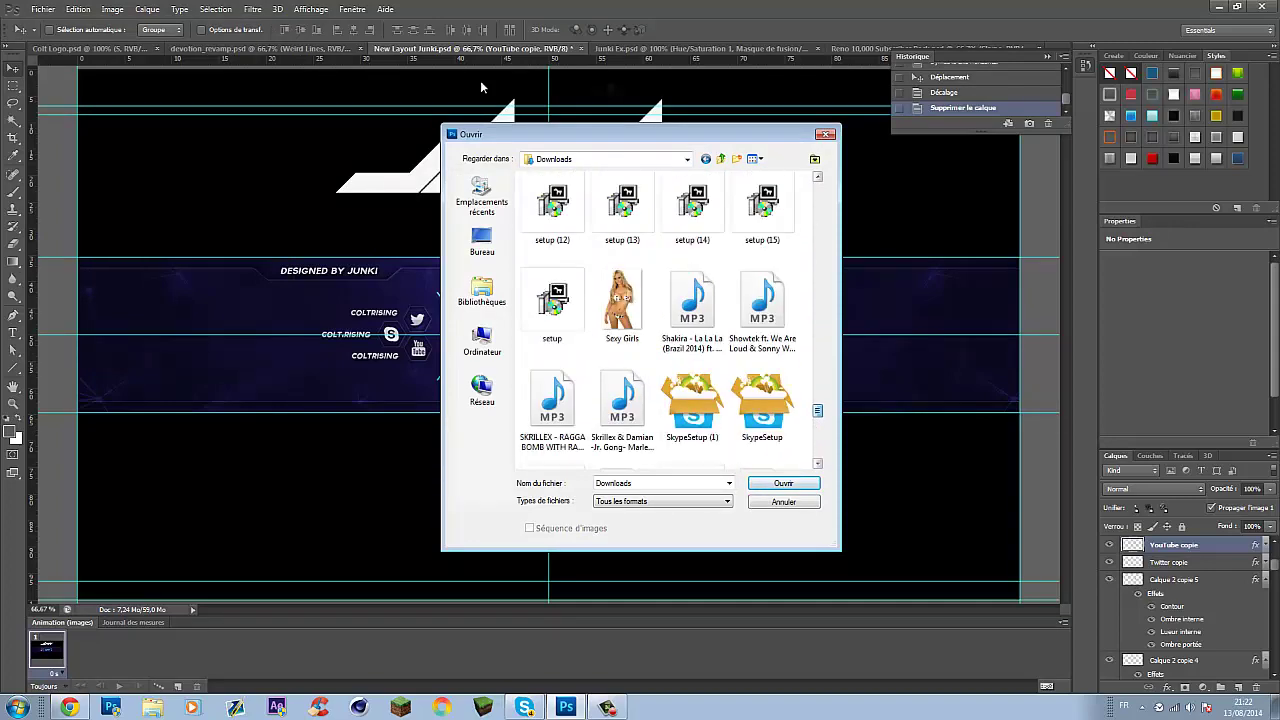
scroll(480, 88, "up", 10)
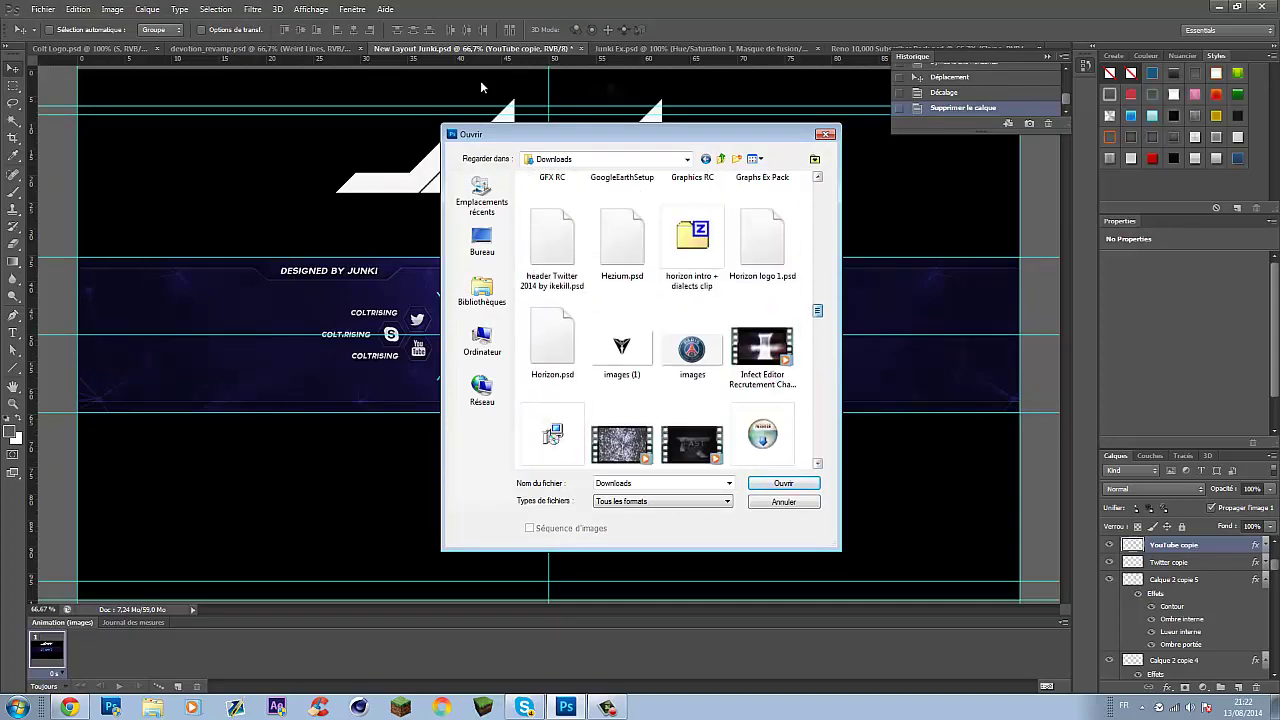
key("Return")
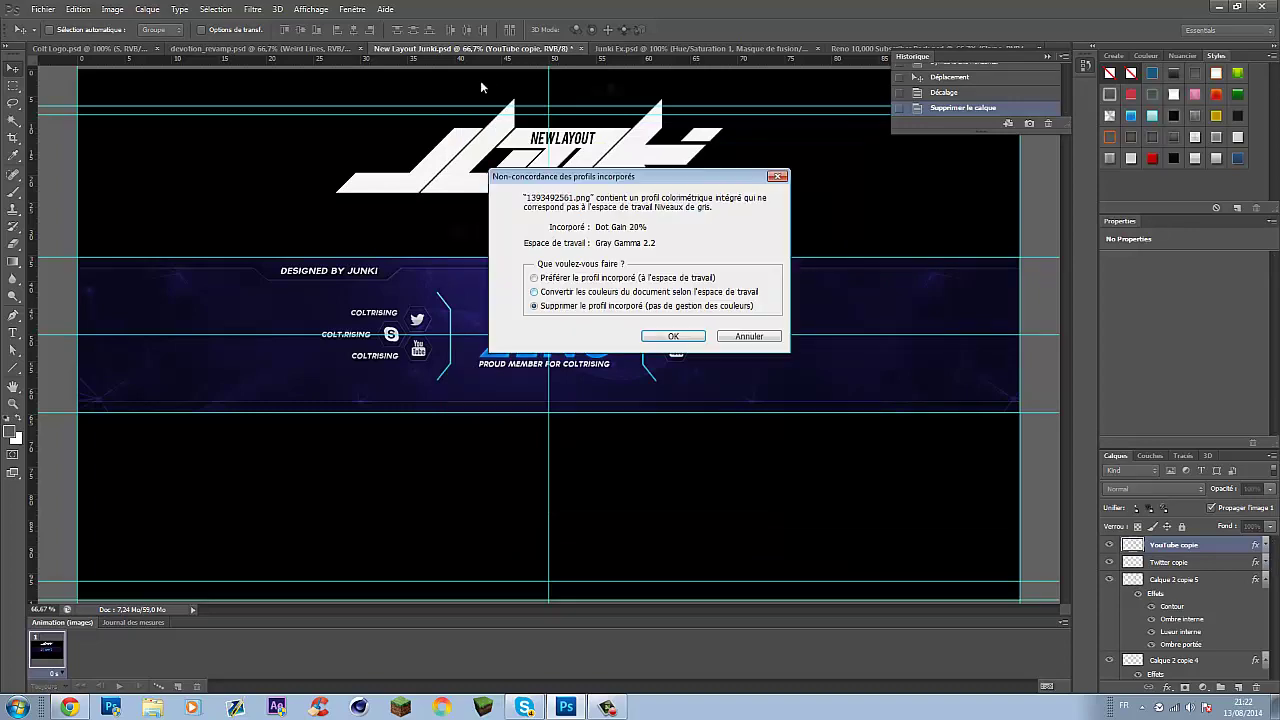
key("Return")
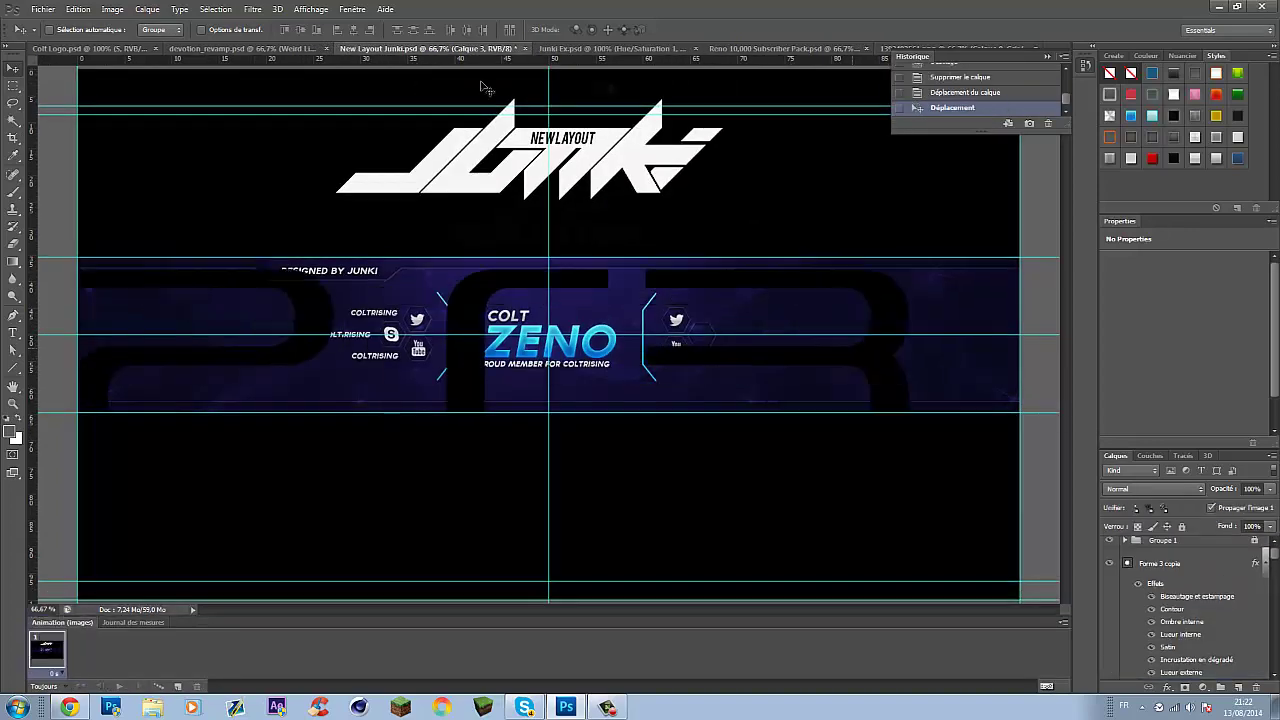
Scale the PS3 logo to about 8.5%, place it near the YouTube copy and apply the shadow and gradient overlay layer style.
key("ctrl+t")
left_click_drag(653, 323, 214, 409)
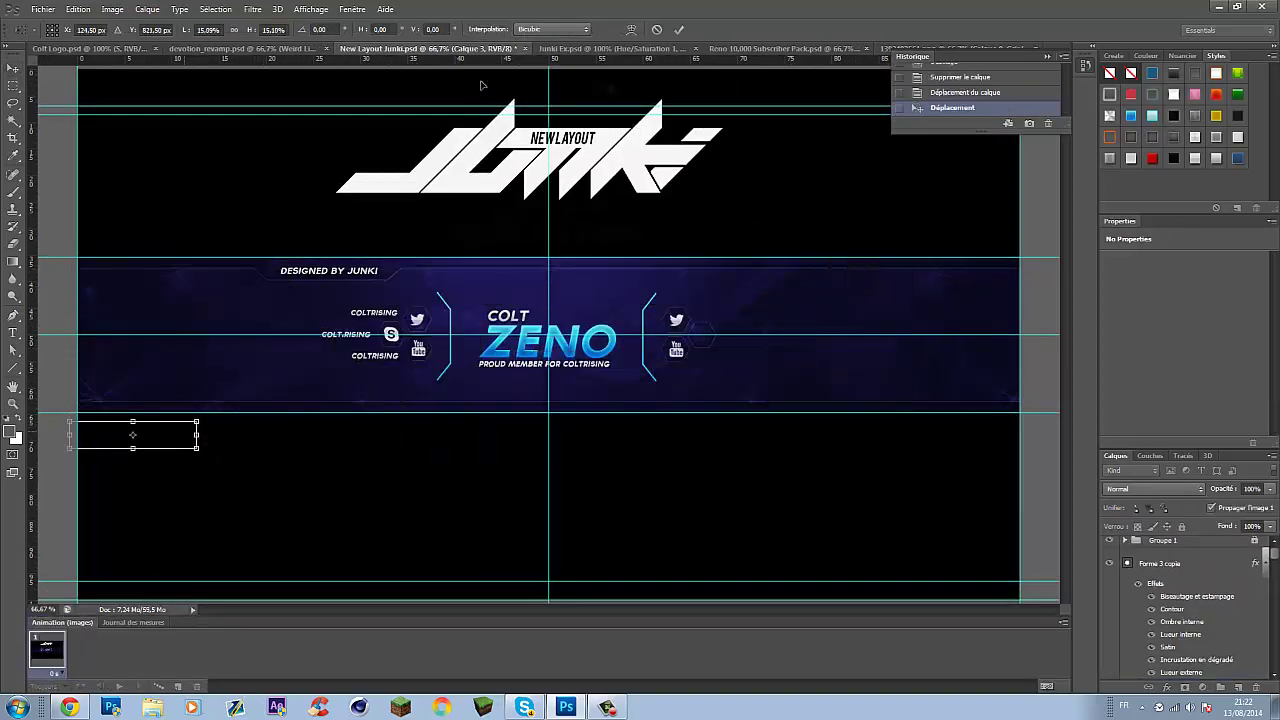
mouse_move(142, 428)
left_mouse_down()
mouse_move(471, 397)
mouse_move(691, 353)
left_mouse_up()
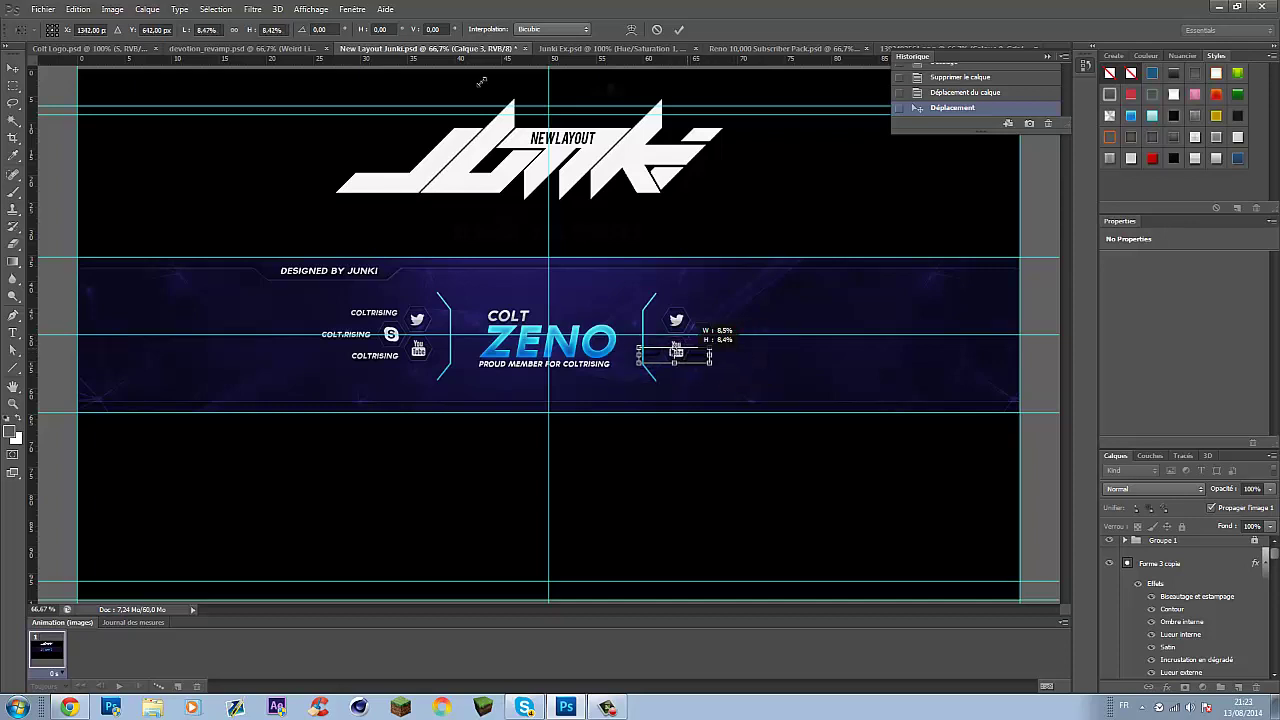
key("Return")
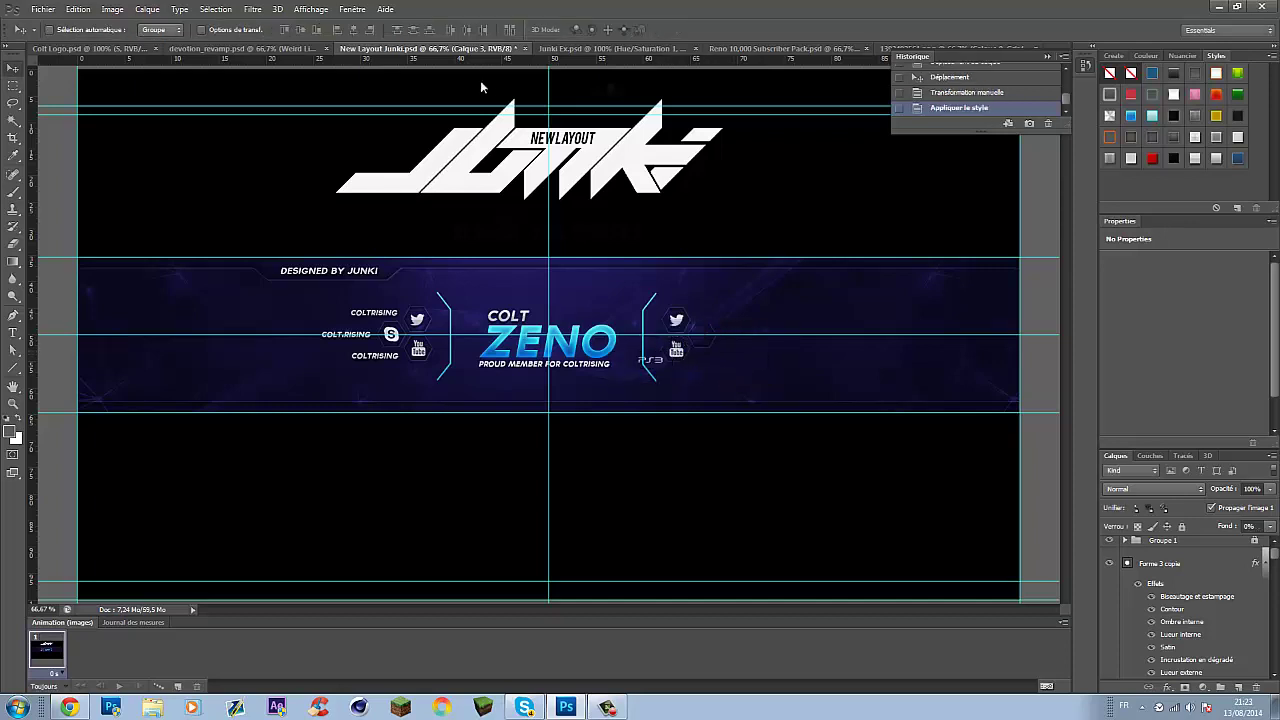
Move the PS3 logo into the empty outer hexagon and scale it to about 87% width and 91% height.
left_click_drag(481, 86, 457, 86)
key("ctrl+t")
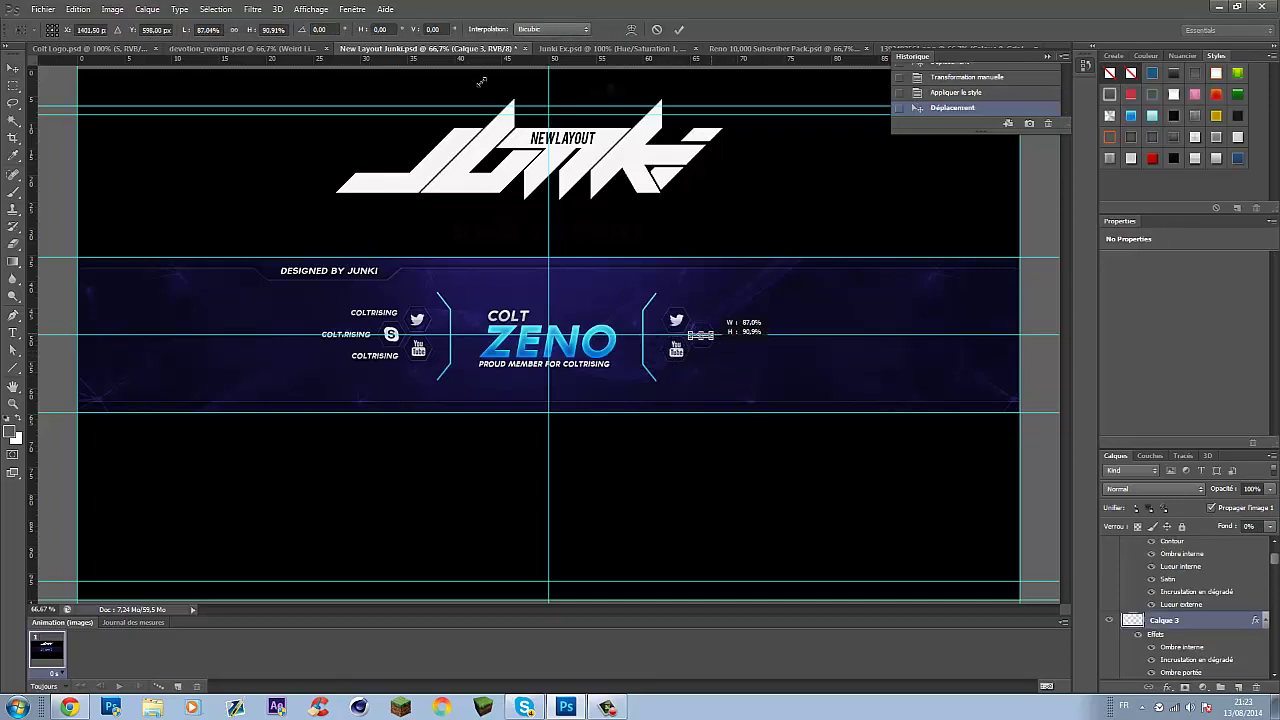
key("Return")
key("Right")
Nudge the YouTube icon copy to centre it in its hexagon and activate the Type tool.
key("alt+bracketleft")
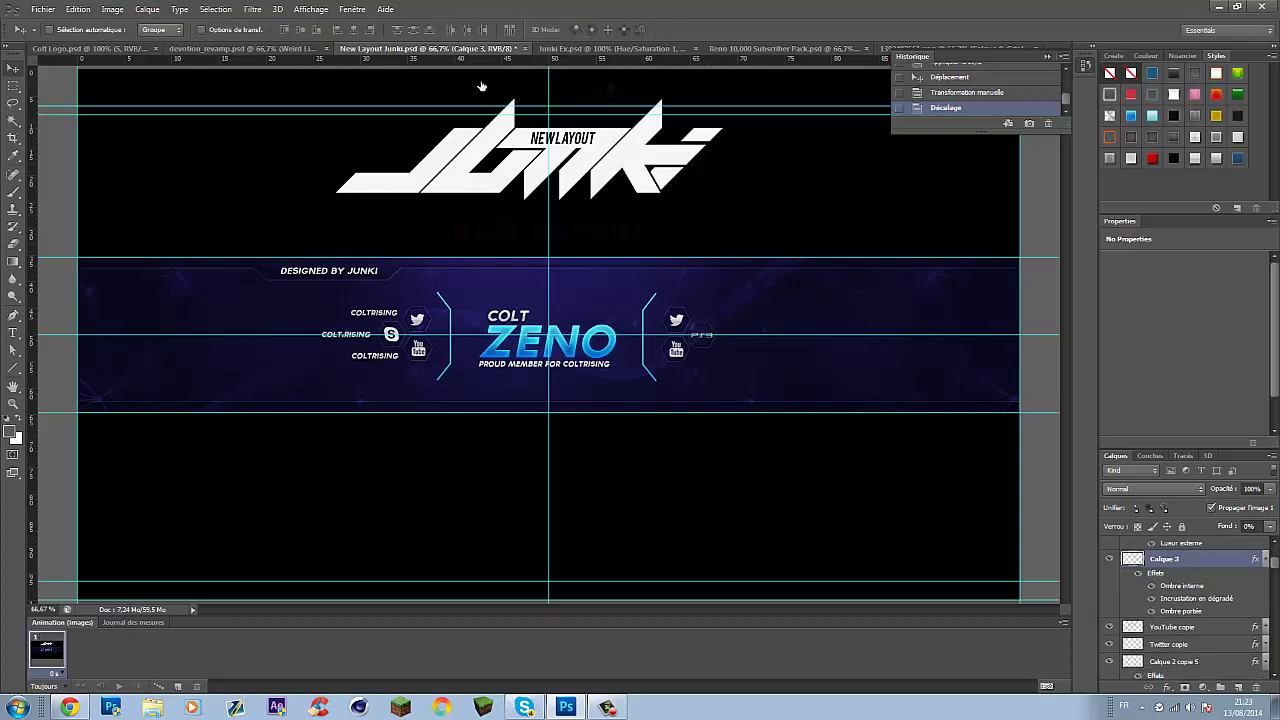
key("Right")
key("t")
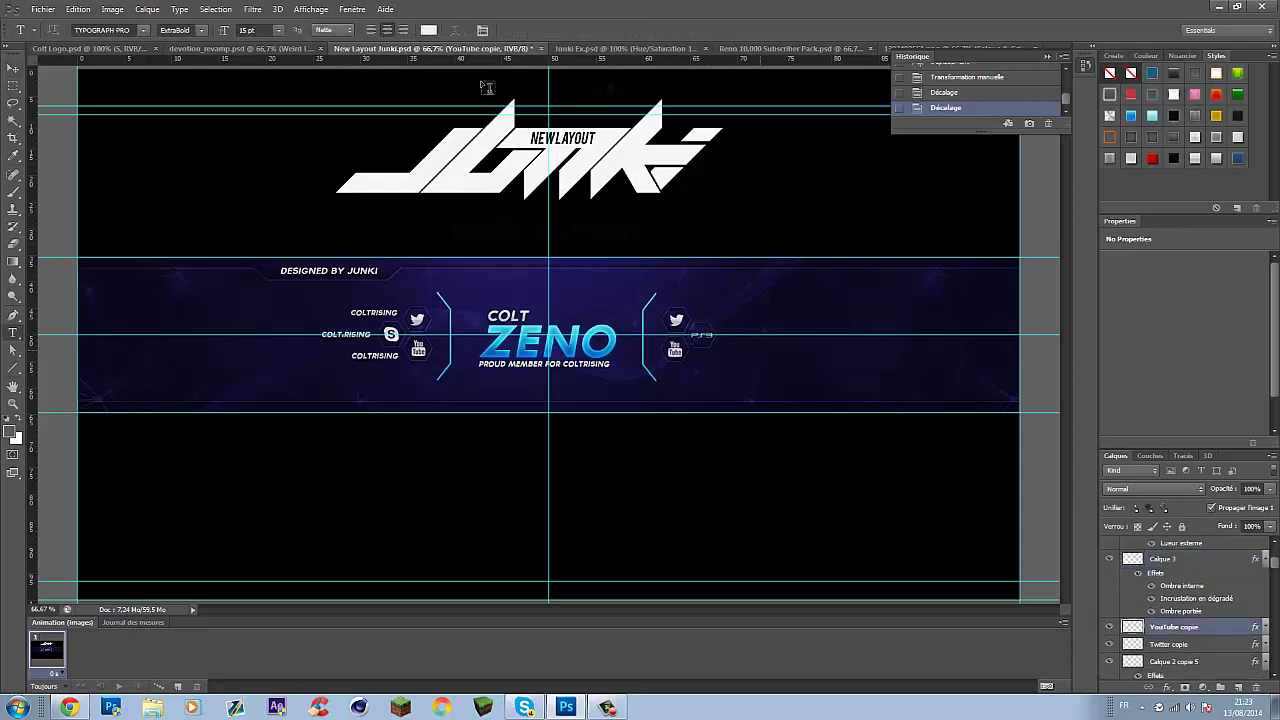
Add a coltzeno text label beside the Twitter icon outside the banner's second bracket.
left_click(710, 316)
type("ColtZeno")
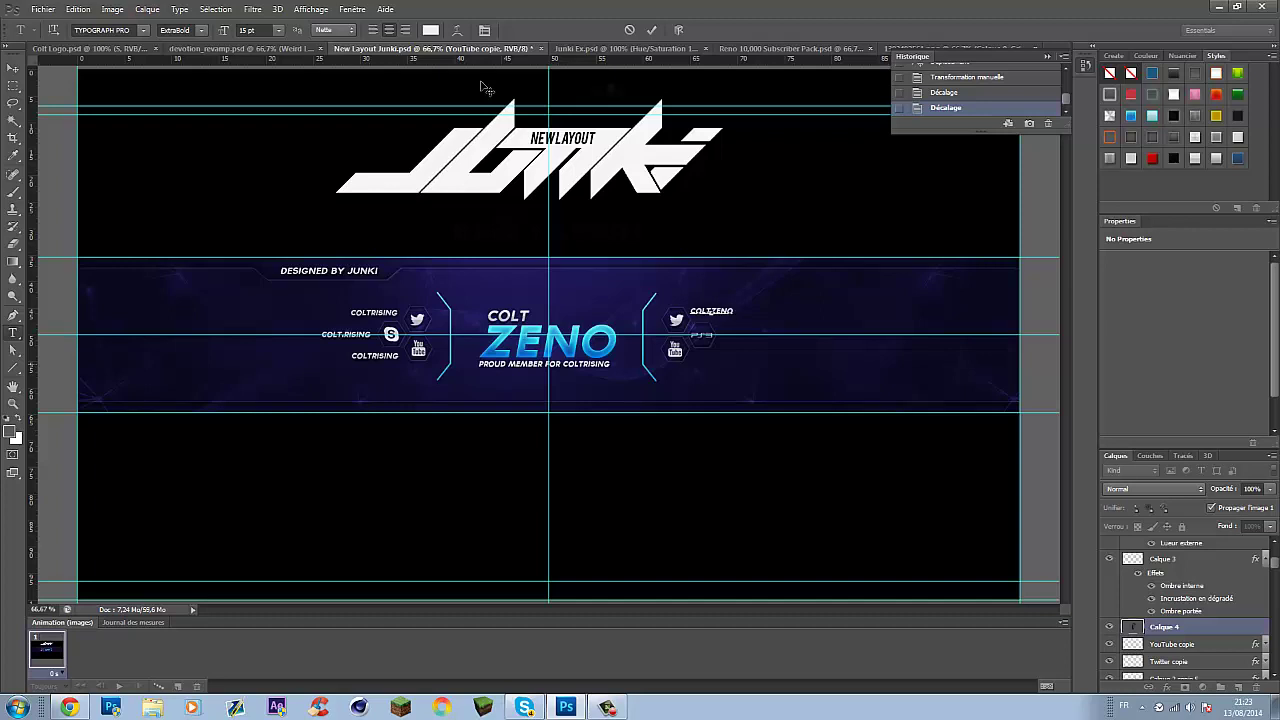
key("ctrl+Return")
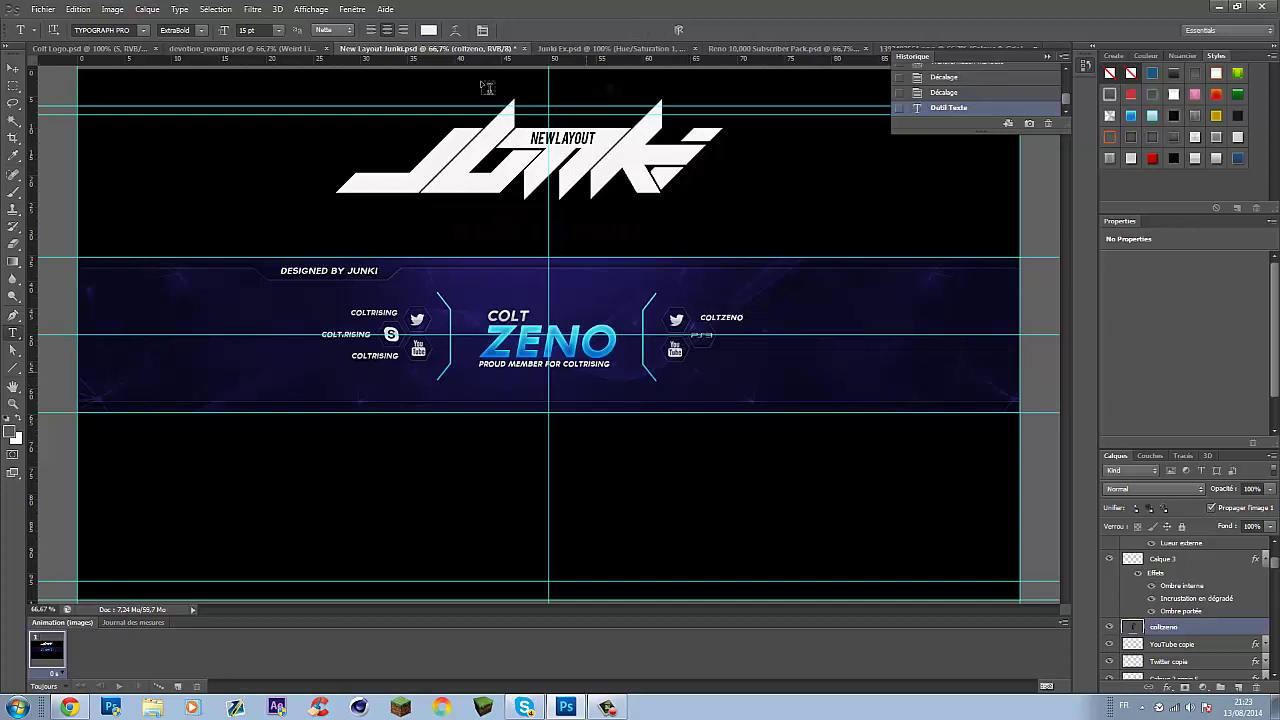
Nudge the coltzeno label up and to the left so it sits close beside its Twitter icon.
key("v")
key("Up")
key("Up")
key("Up")
key("Up")
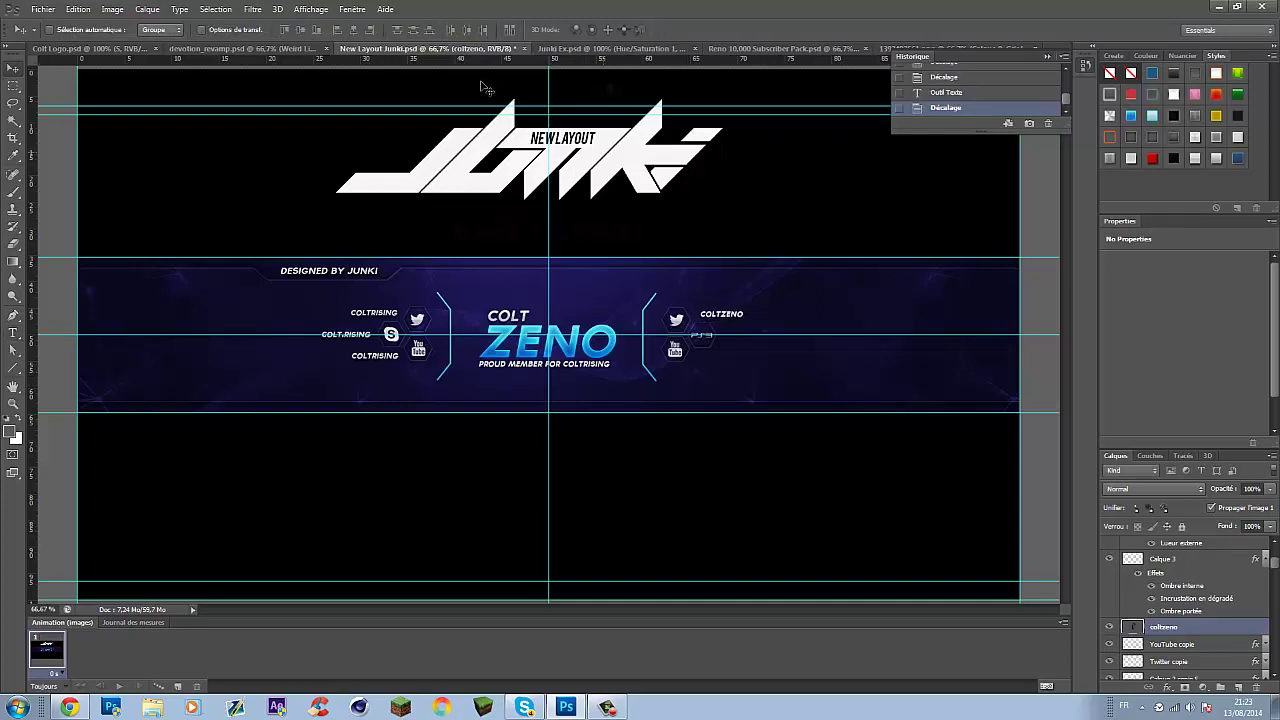
key("Left")
key("Left")
key("Left")
key("Left")
key("Left")
key("Left")
key("Left")
key("Left")
key("Up")
Place a duplicate of the coltzeno label beside the PS3 logo and change its text to colt.ZNO.
key("alt+l")
key("d")
key("Return")
key("shift+Right")
key("shift+Right")
key("shift+Right")
key("shift+Right")
key("shift+Down")
key("shift+Down")
key("shift+Down")
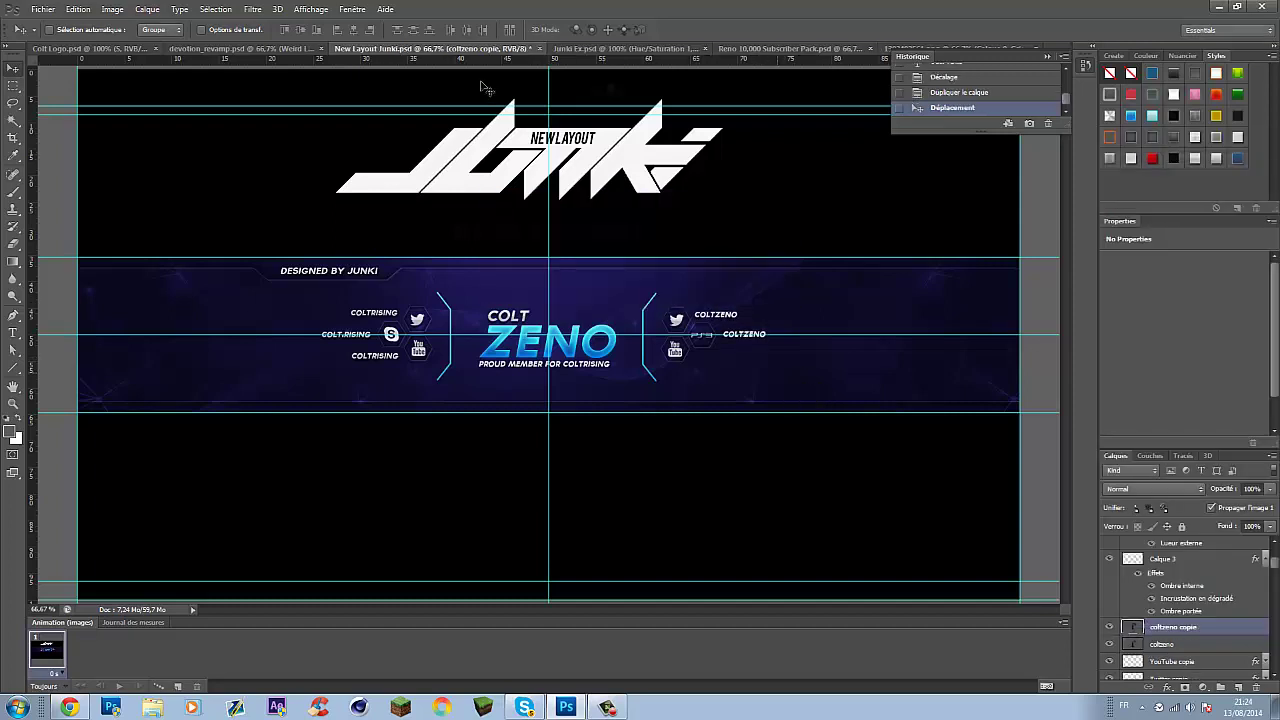
key("t")
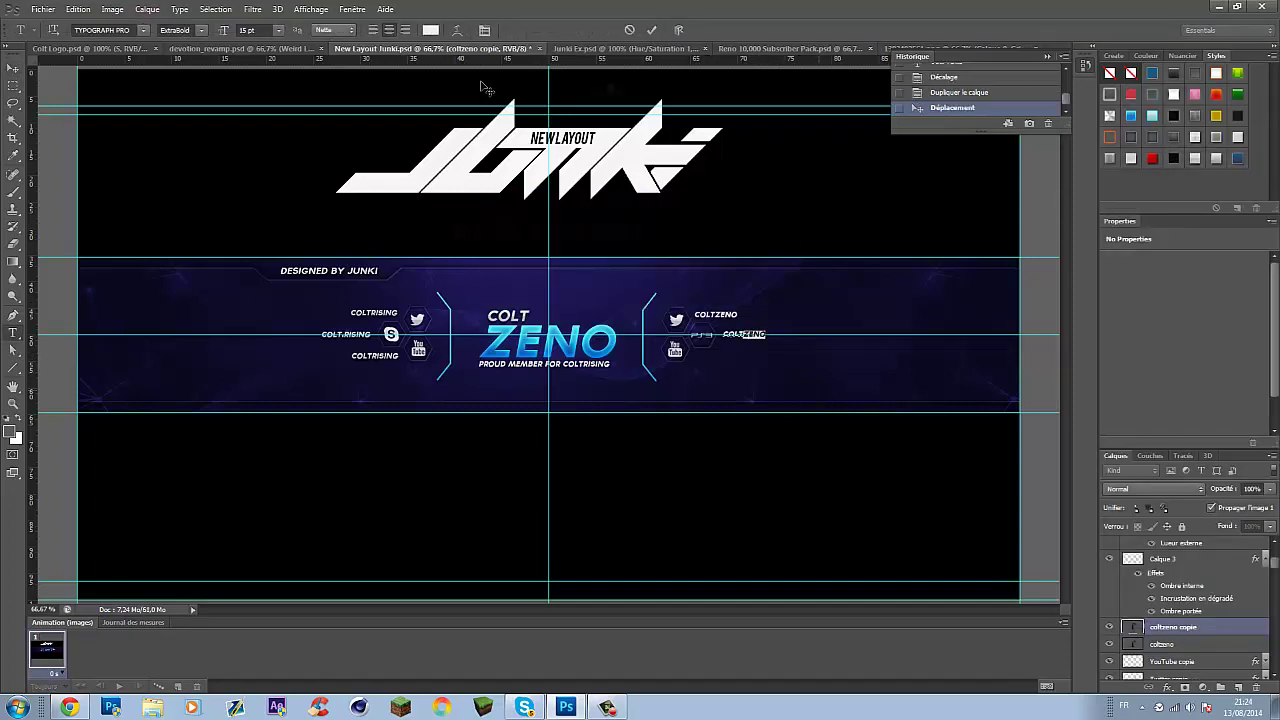
key("ctrl+Return")
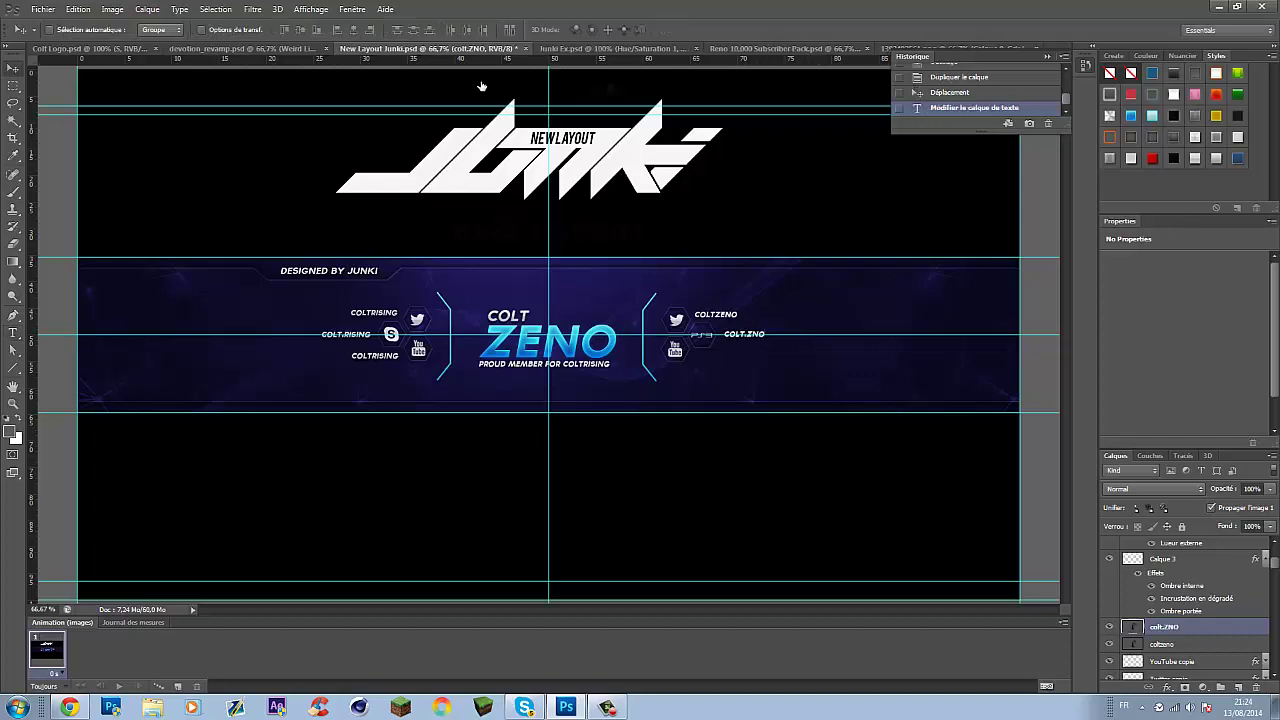
Switch to Skype to look up the client's YouTube name in the chat, and return to Photoshop.
key("alt+Tab")
scroll(481, 87, "up", 10)
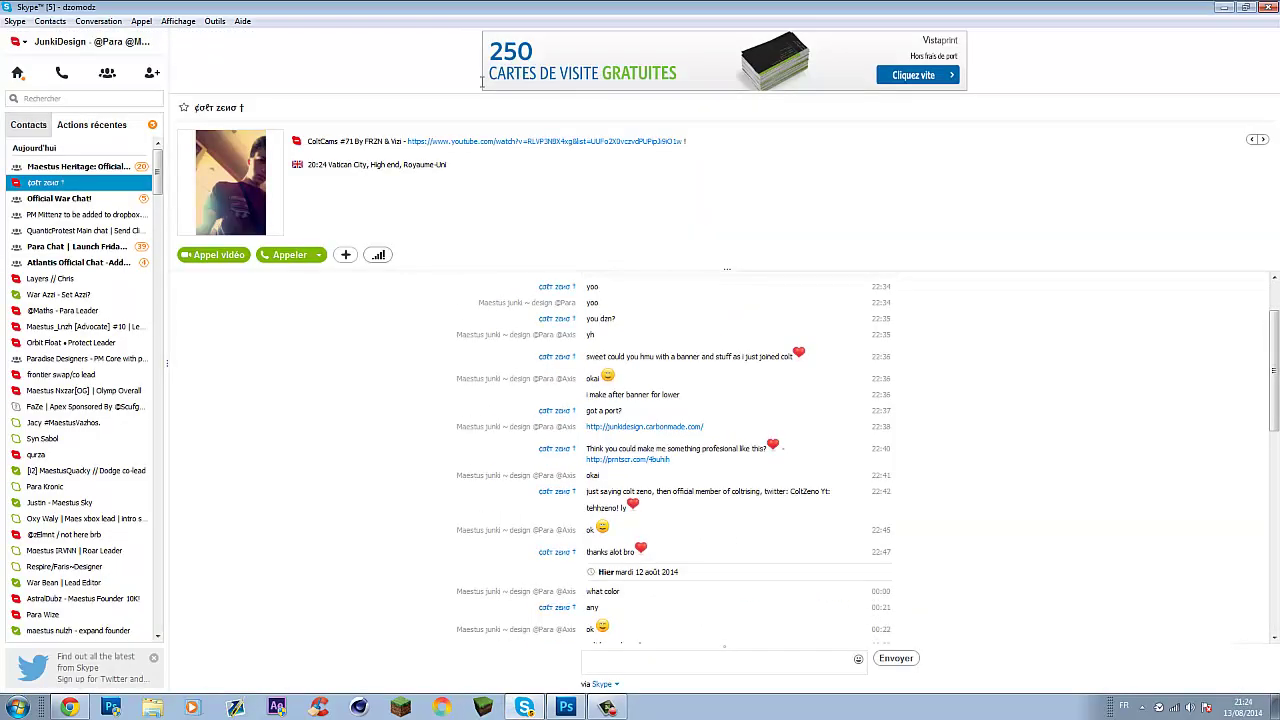
key("alt+Tab")
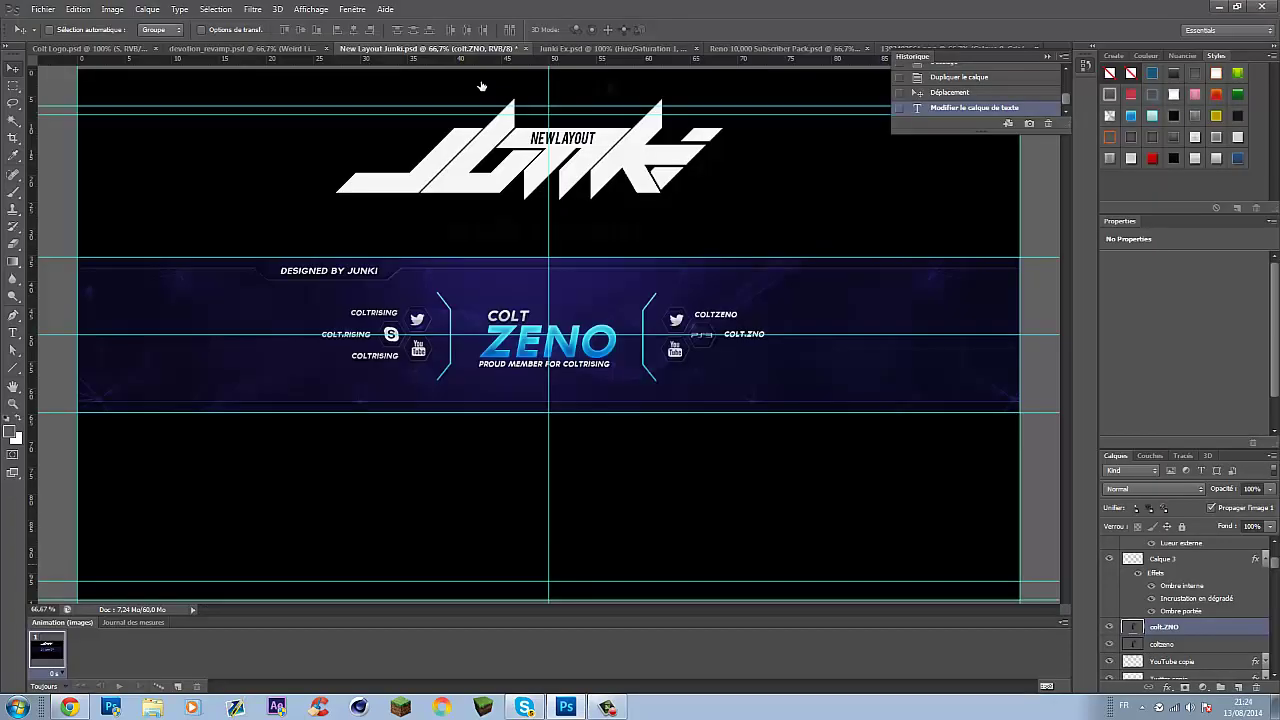
Place a duplicate of the colt.ZNO label beside the YouTube icon below it and change its text to tehhzeno.
key("ctrl+j")
key("Return")
key("shift+Down")
key("shift+Down")
key("shift+Left")
key("shift+Left")
key("t")
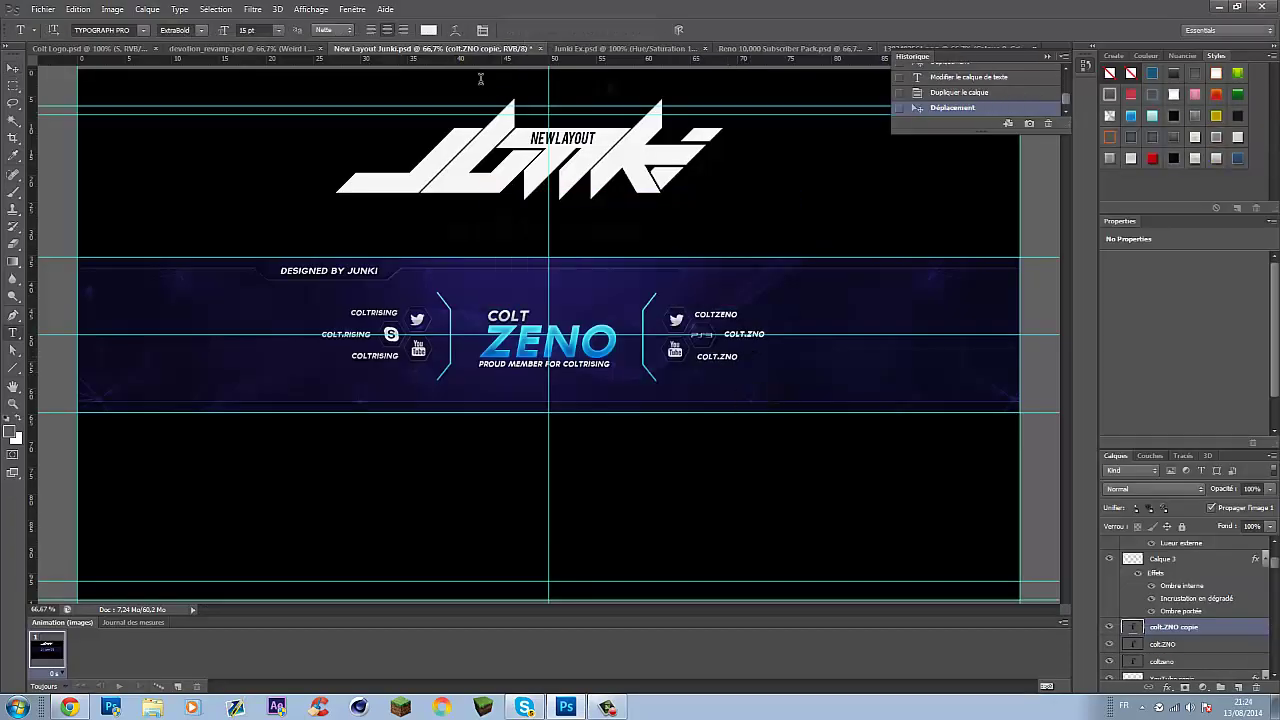
key("Return")
key("ctrl+a")
type("tehhzeno")
key("ctrl+Return")
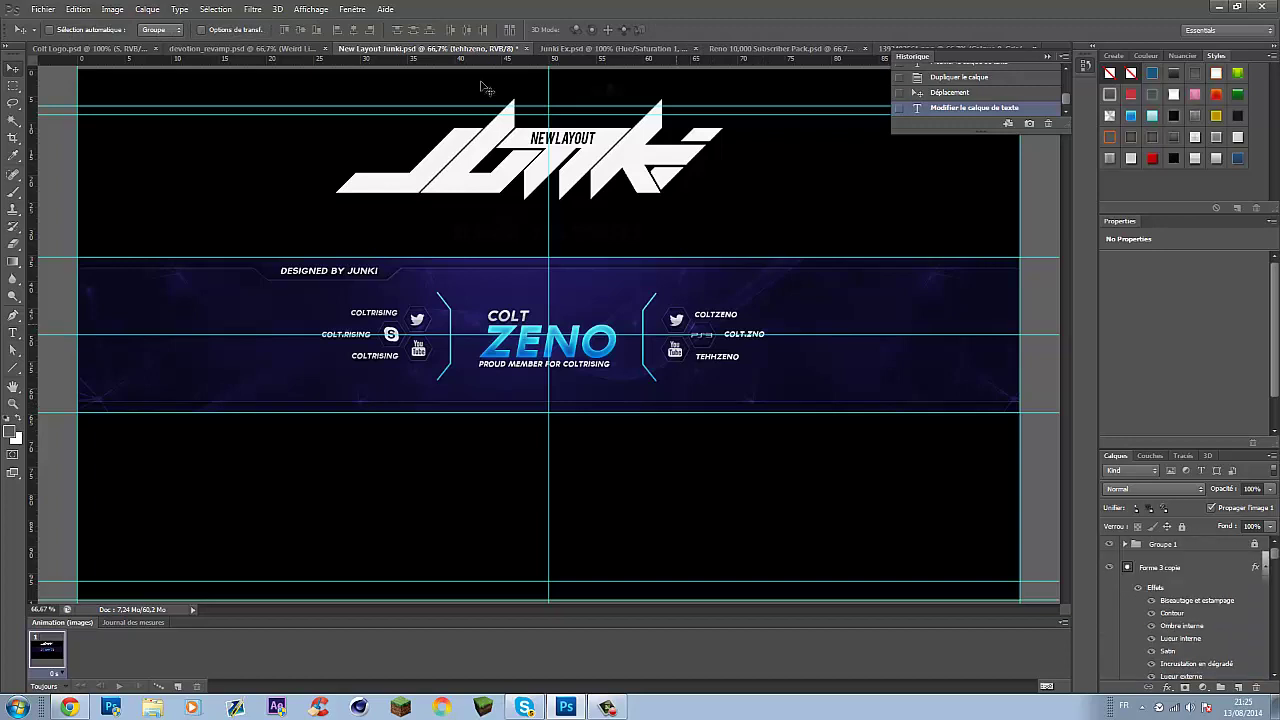
Bring the S logo layer from Colt Logo.psd into the New Layout Junki.psd banner, over the title.
key("ctrl+Tab")
key("ctrl+Tab")
key("ctrl+Tab")
key("ctrl+Tab")
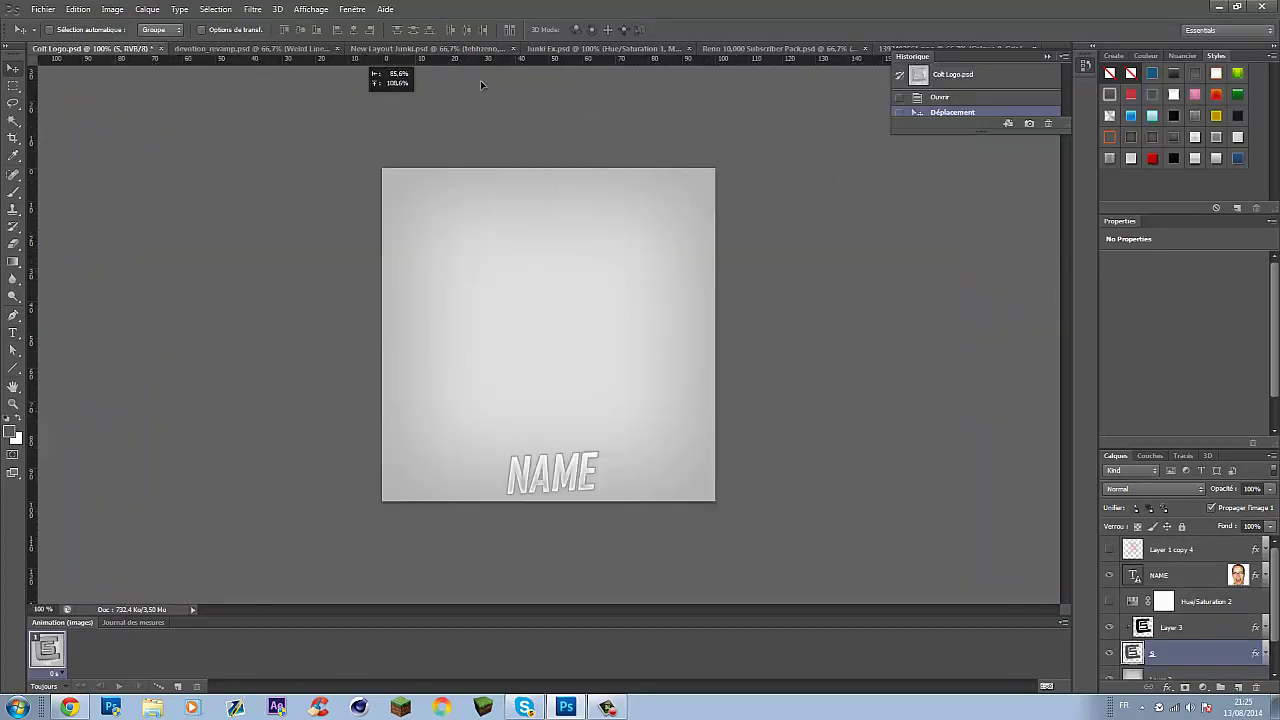
key("ctrl+Tab")
key("ctrl+Tab")
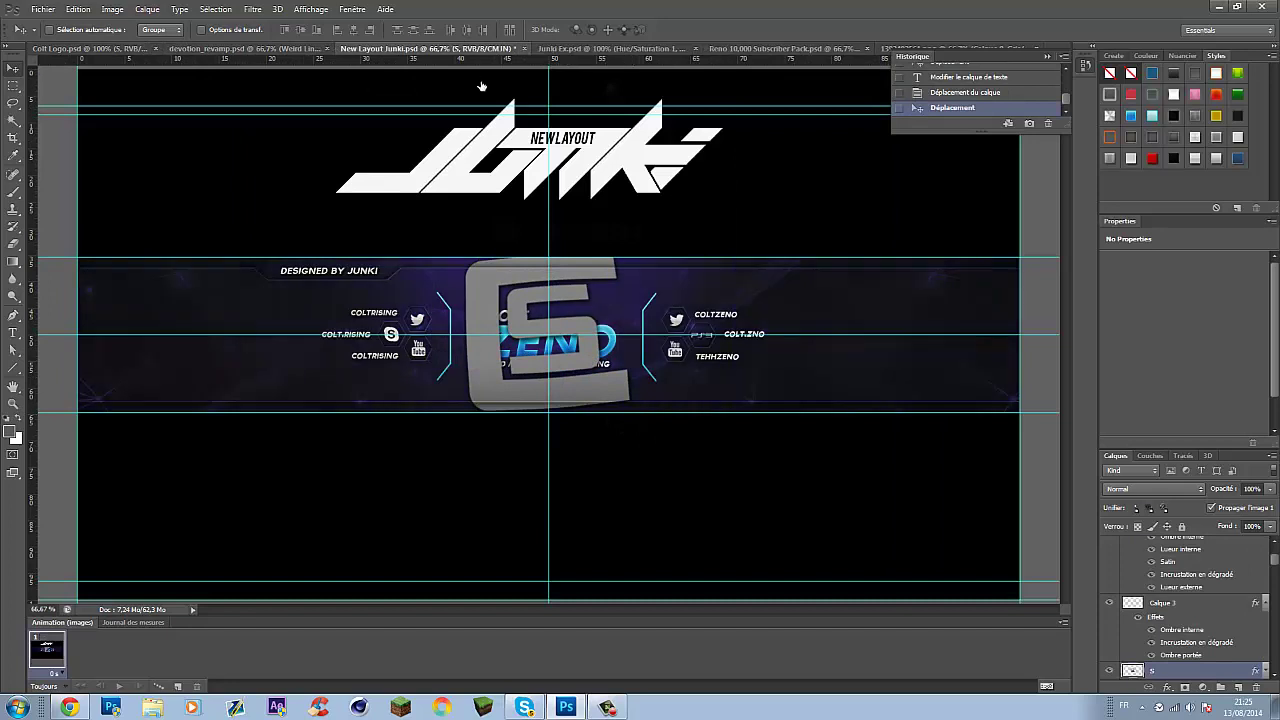
key("ctrl+z")
key("ctrl+z")
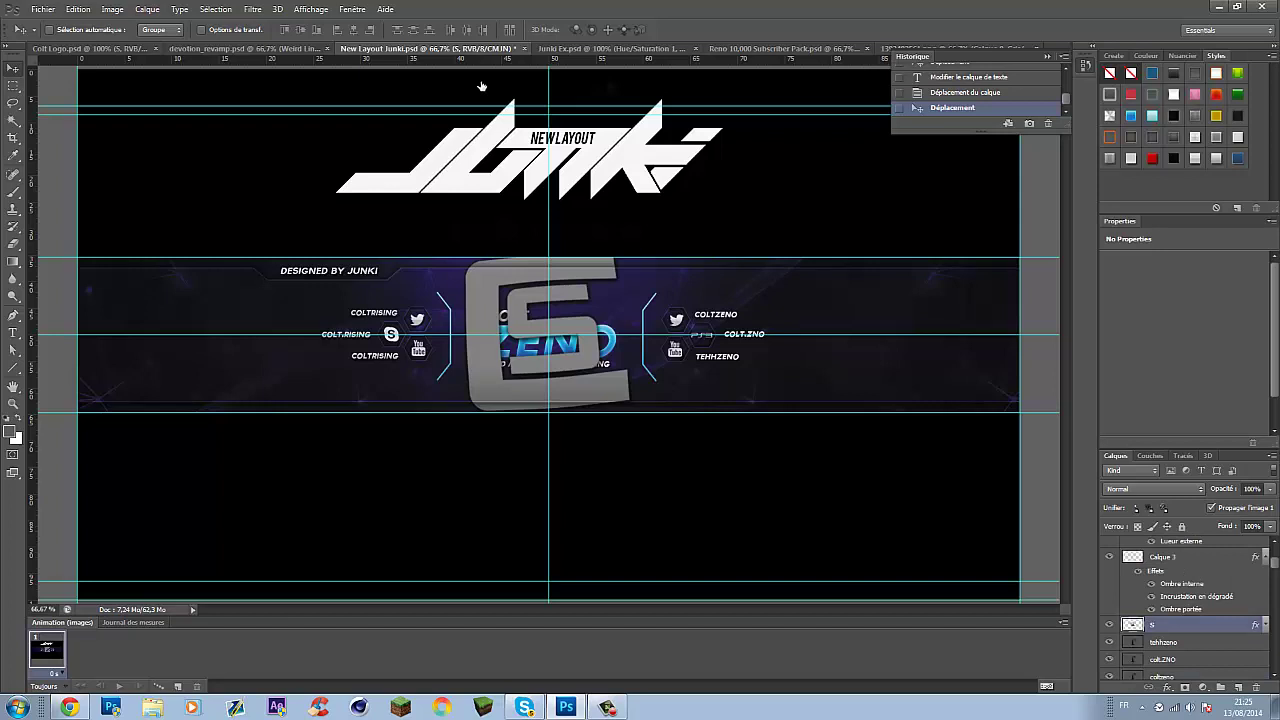
Hide the rulers, scale the S logo down to about three quarters, and centre it between the two brackets.
key("ctrl+r")
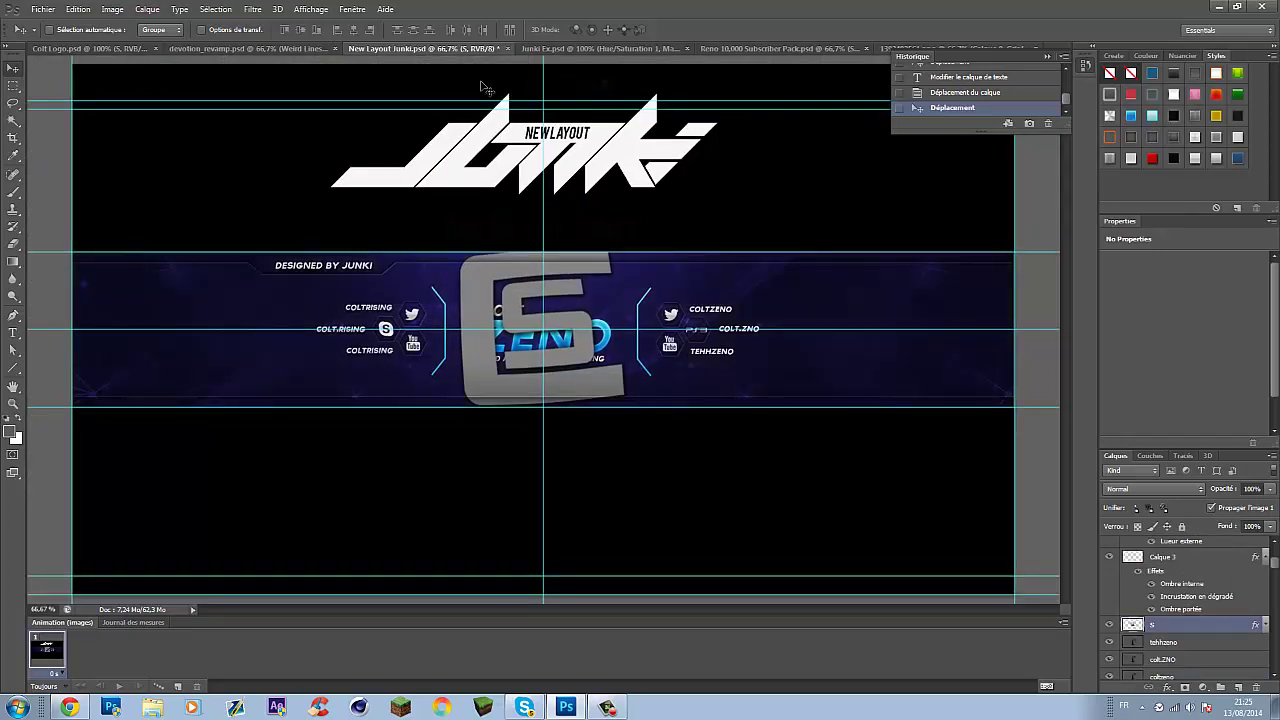
key("ctrl+t")
key("Return")
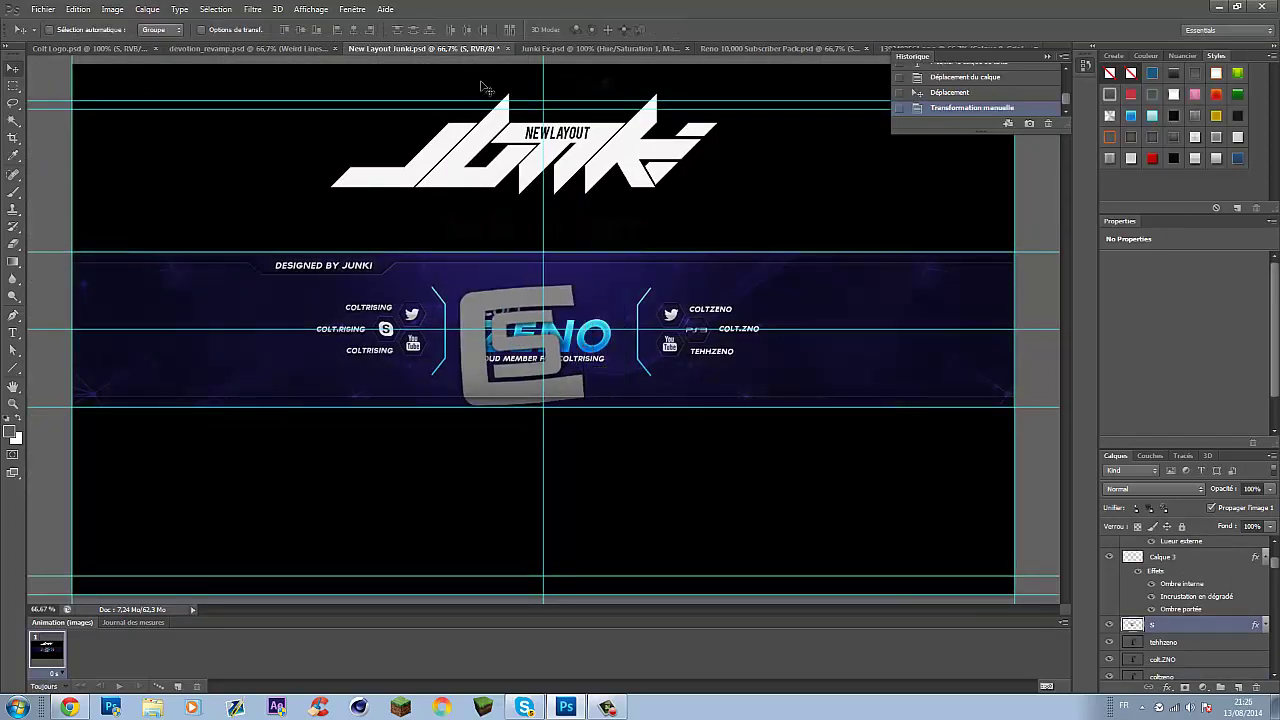
left_click_drag(481, 80, 485, 88)
Move the S logo layer behind the title text, just above Hue/Saturation 1, and apply the blue gradient layer style.
key("ctrl+shift+bracketleft")
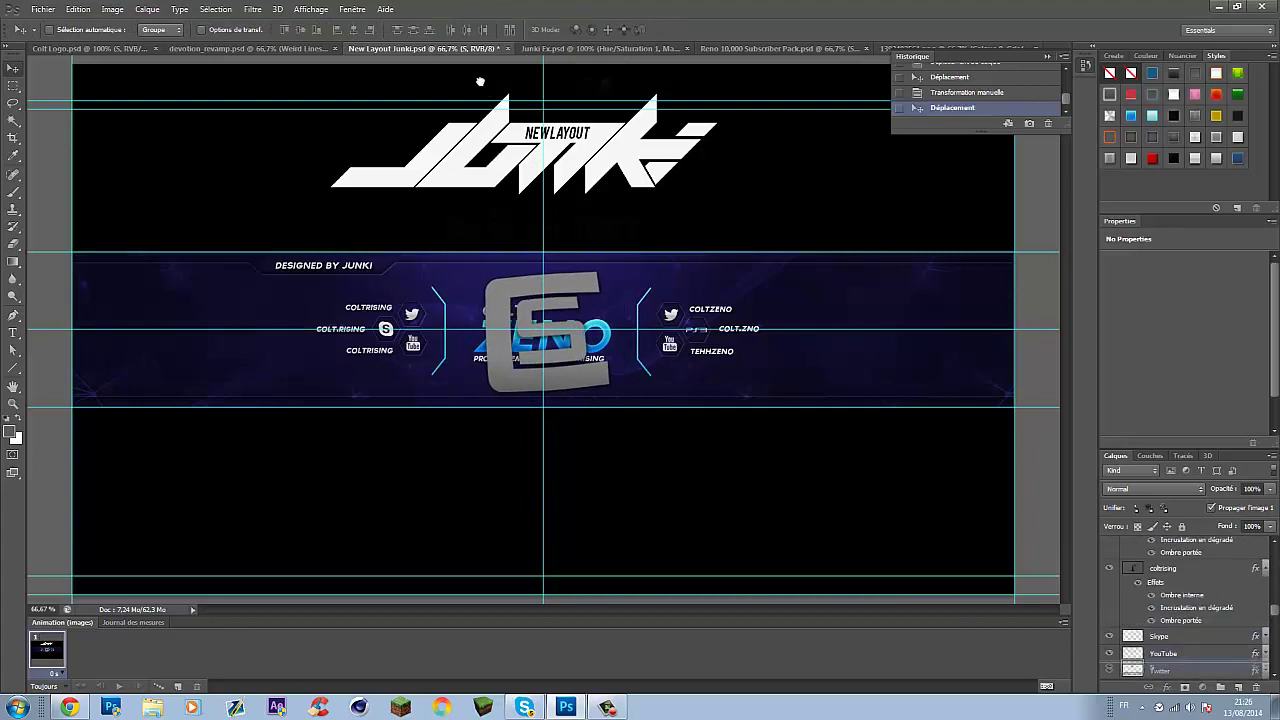
key("2")
key("3")
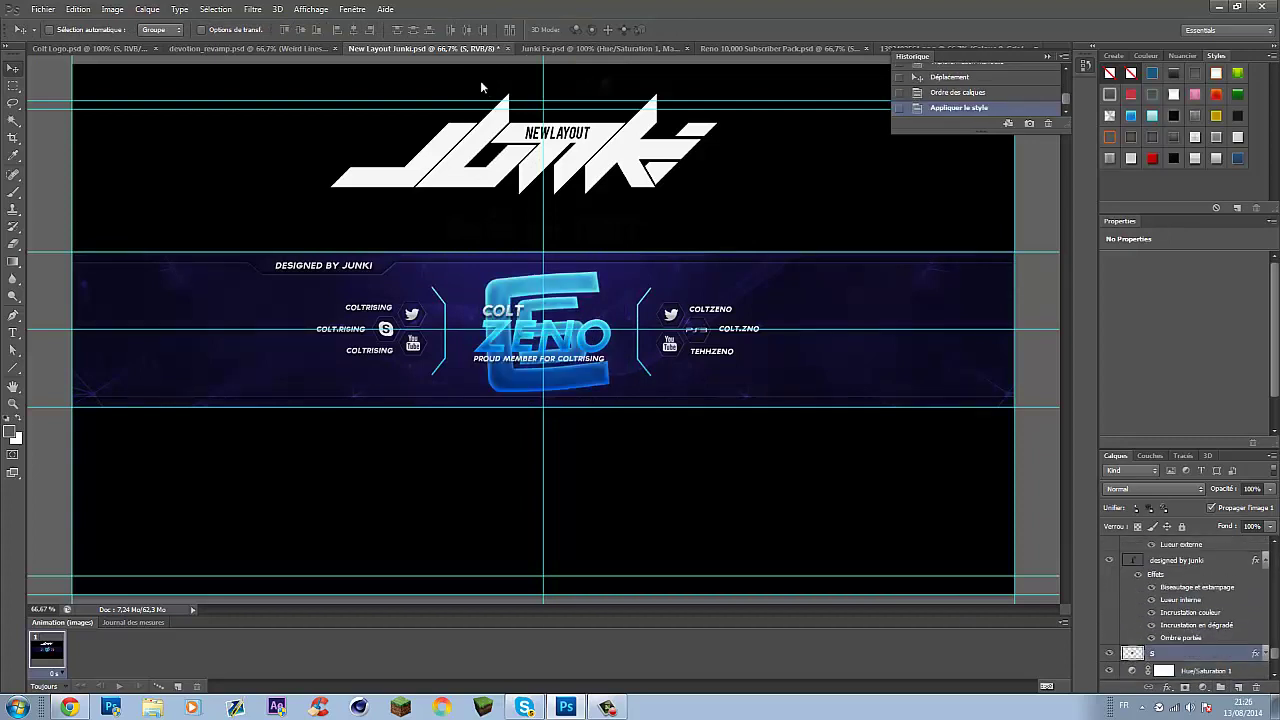
Set the S logo layer's fill to 0% and apply a faint outline layer style.
key("0")
key("shift+0")
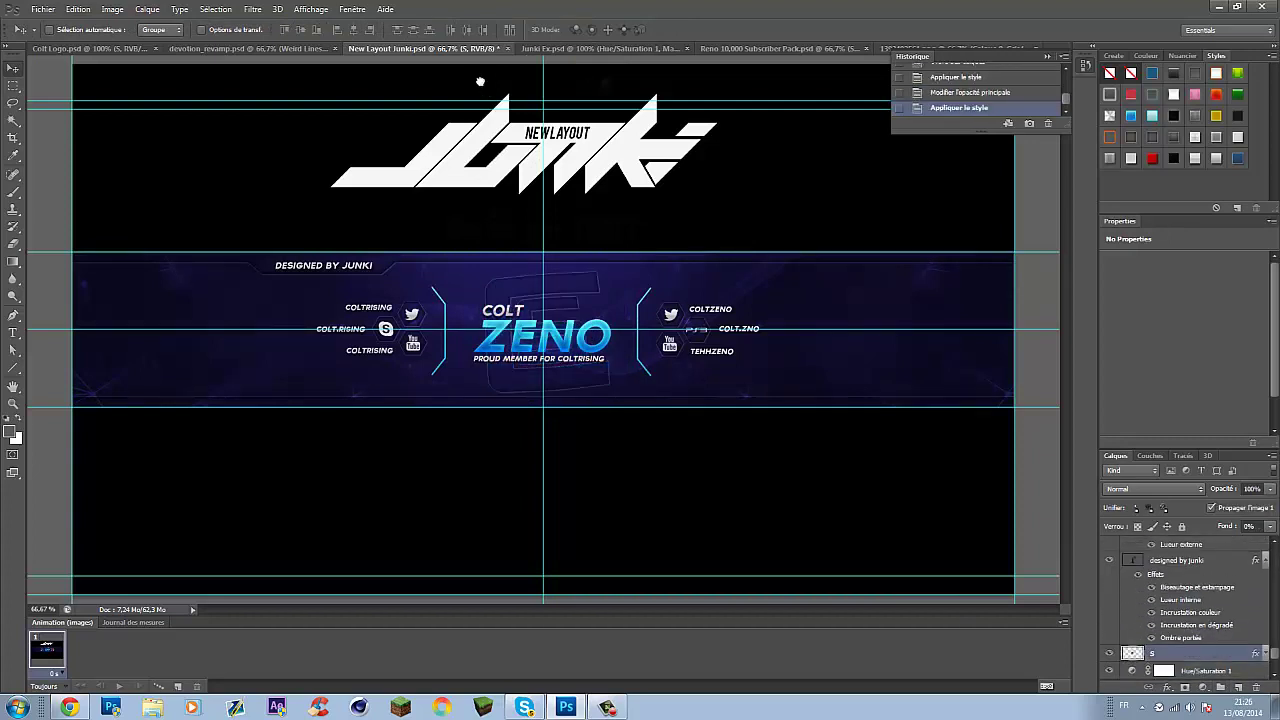